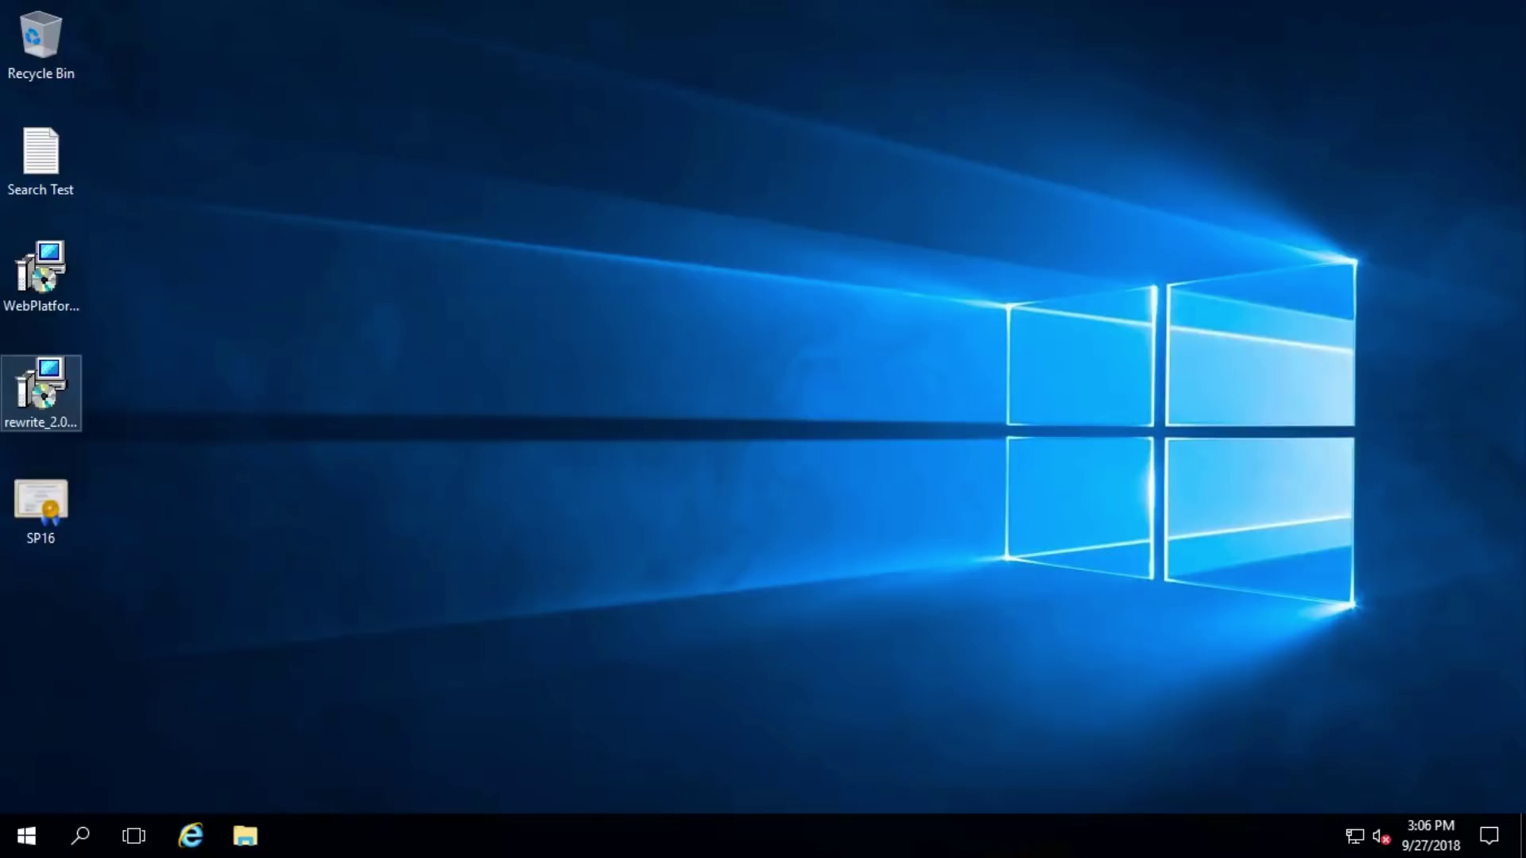
- Install Web Platform Installer 5.0 from the WebPlatformInstaller_amd64_en-US setup file, accepting the license
left_click(471, 384)
left_click(79, 259)
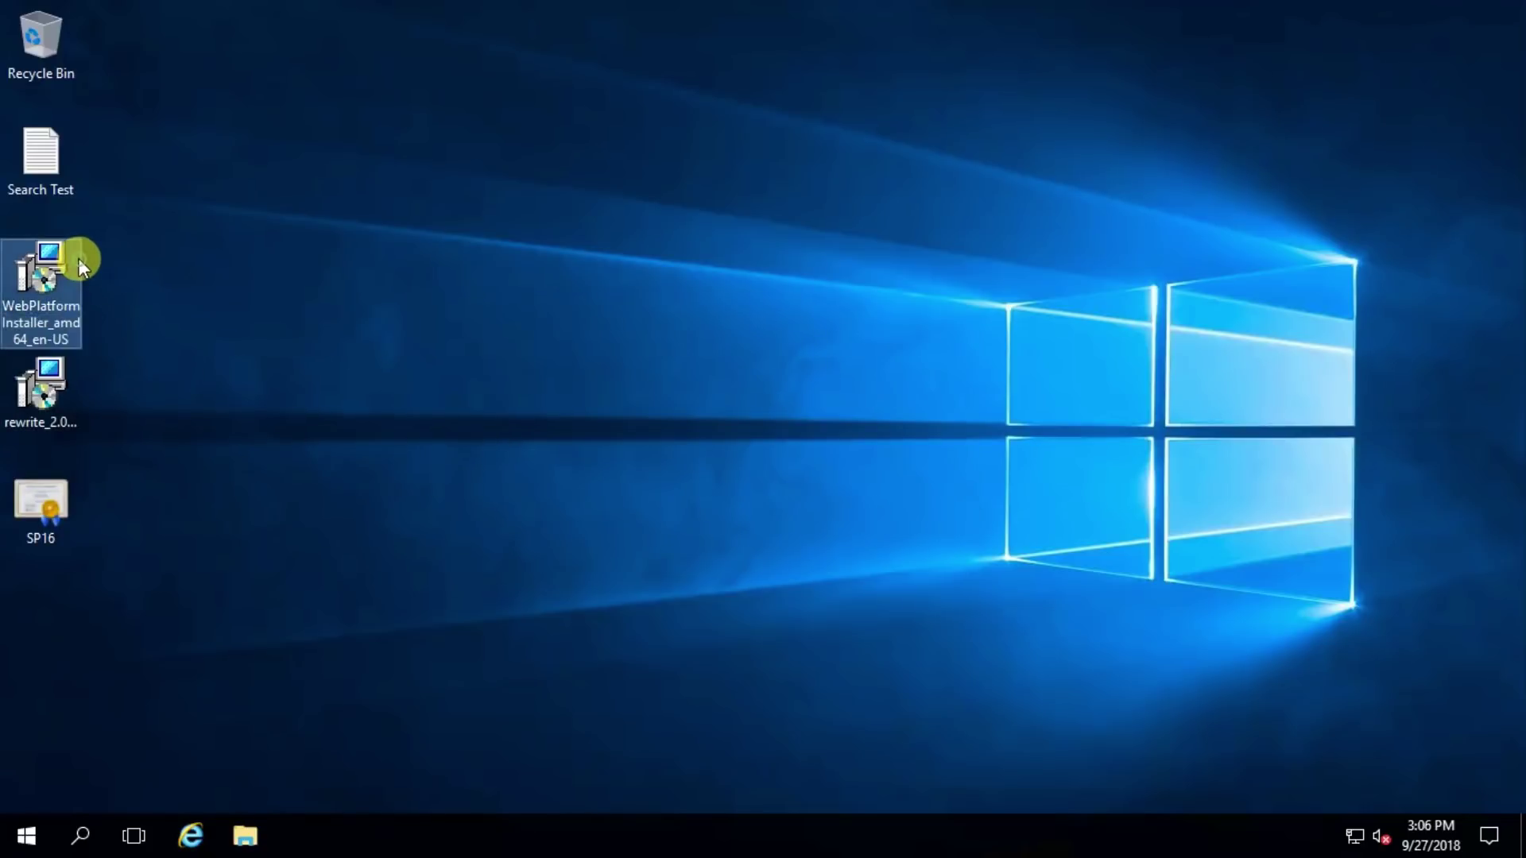
double_click(70, 255)
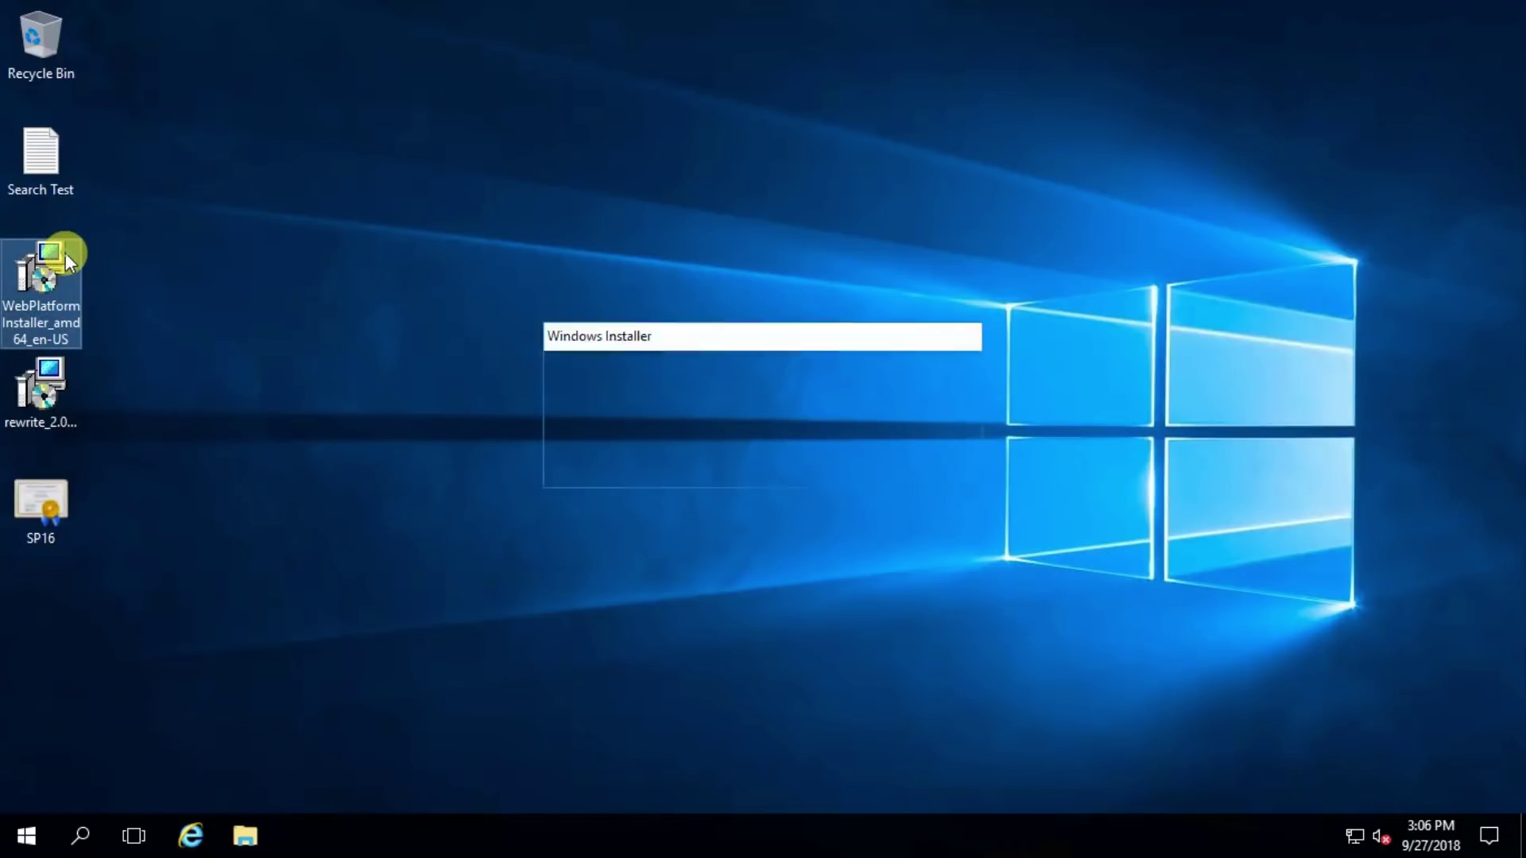
left_click(739, 540)
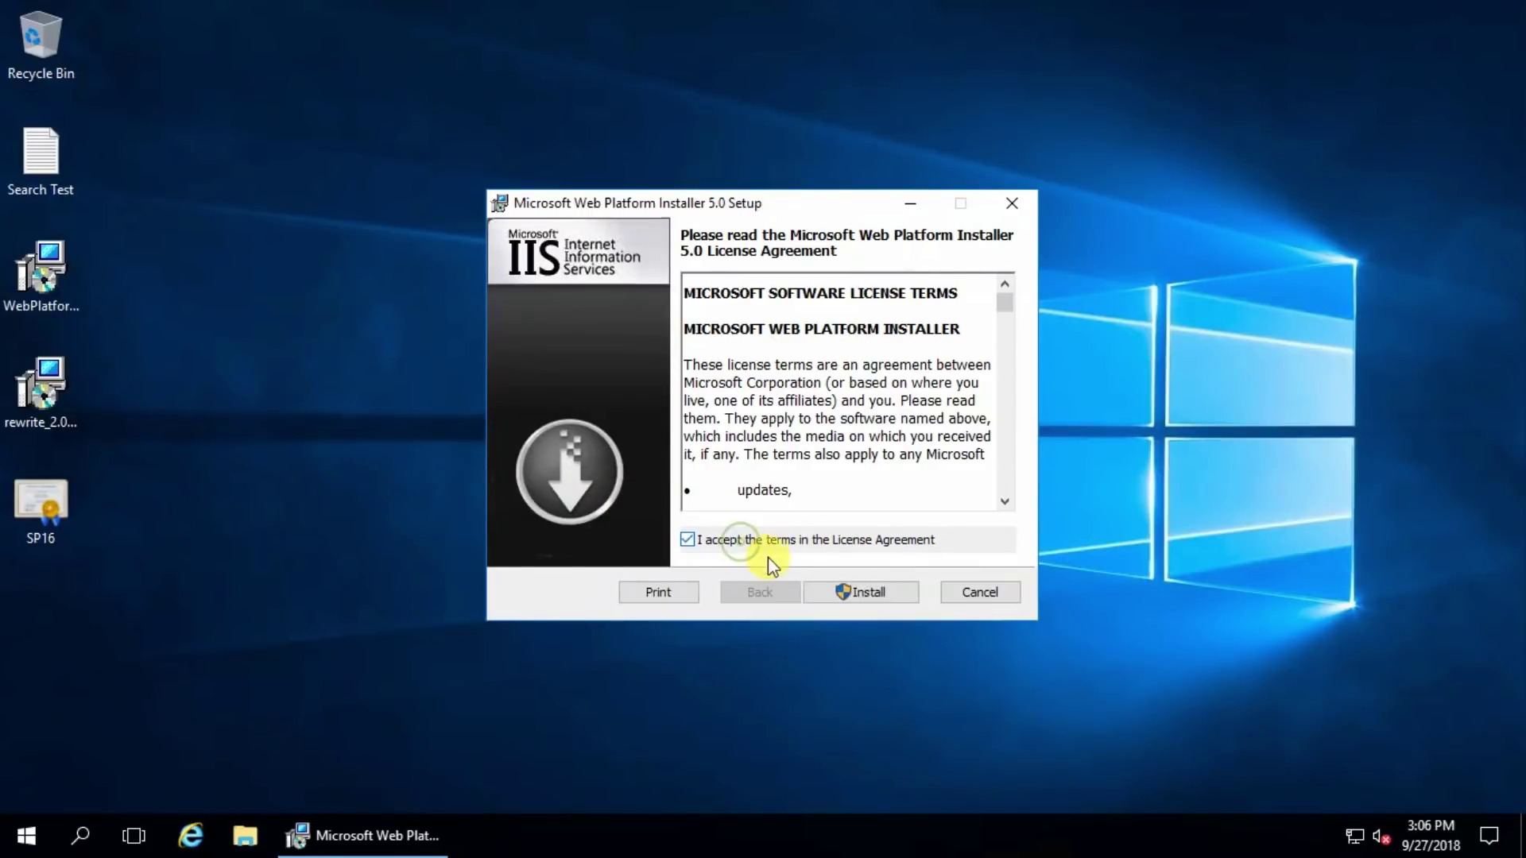
left_click(866, 592)
left_click(630, 572)
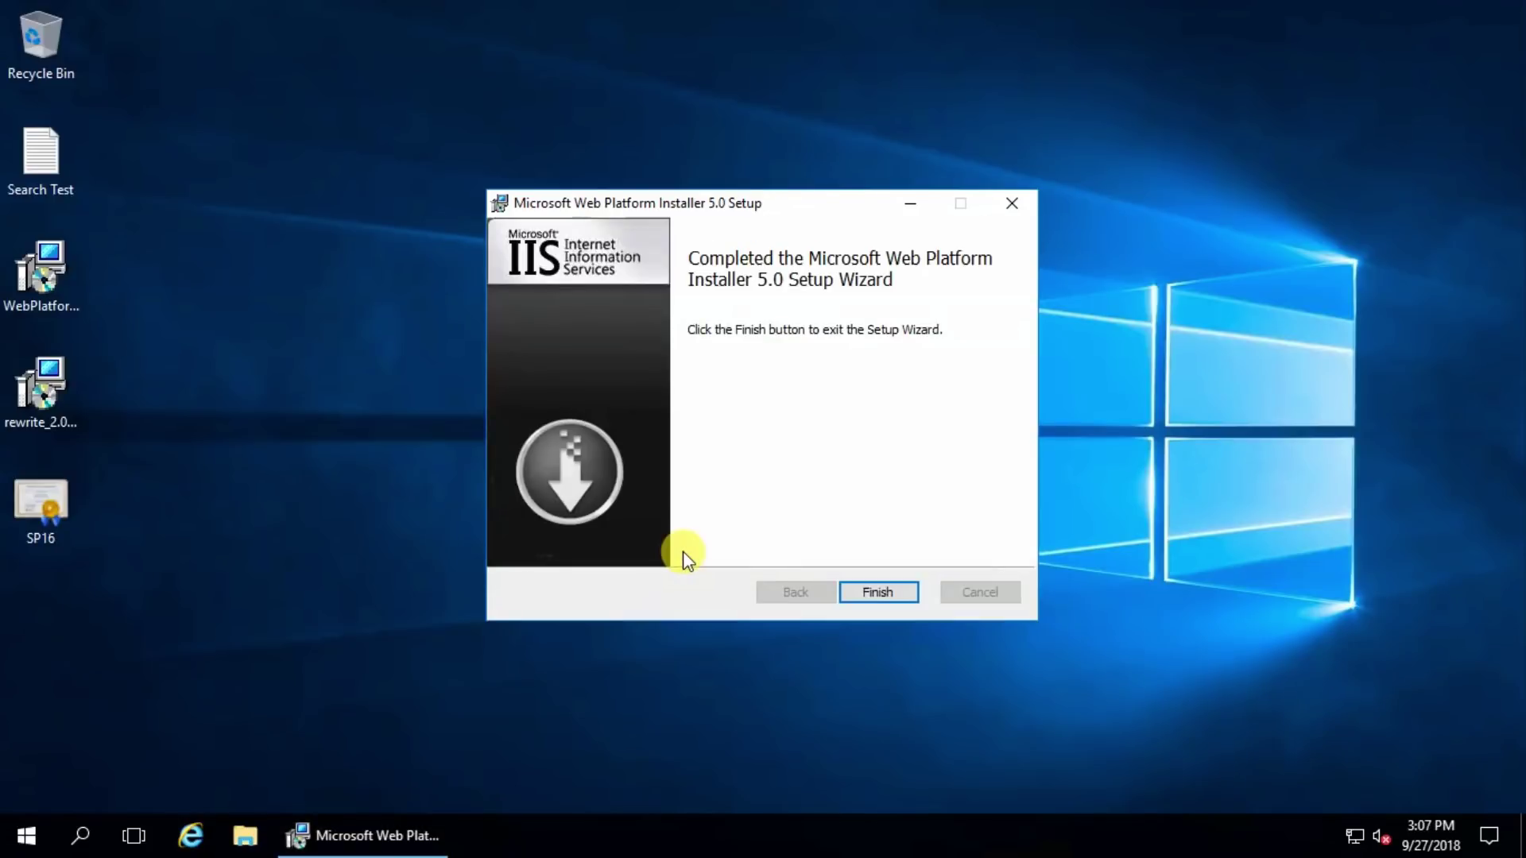
left_click(874, 593)
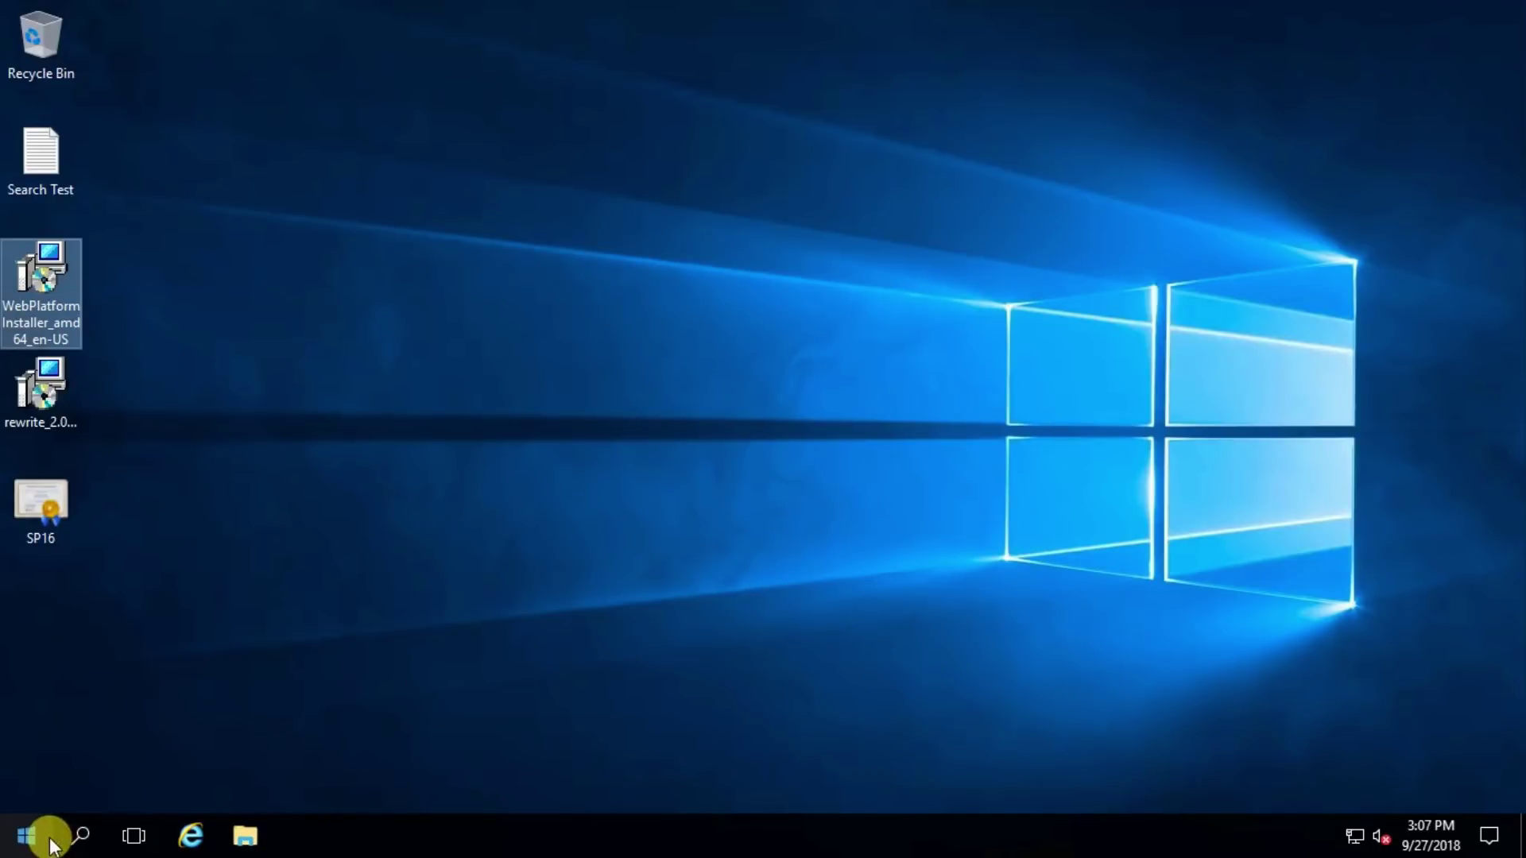
- Launch Microsoft Web Platform Installer from the Start menu with administrator rights
left_click(24, 834)
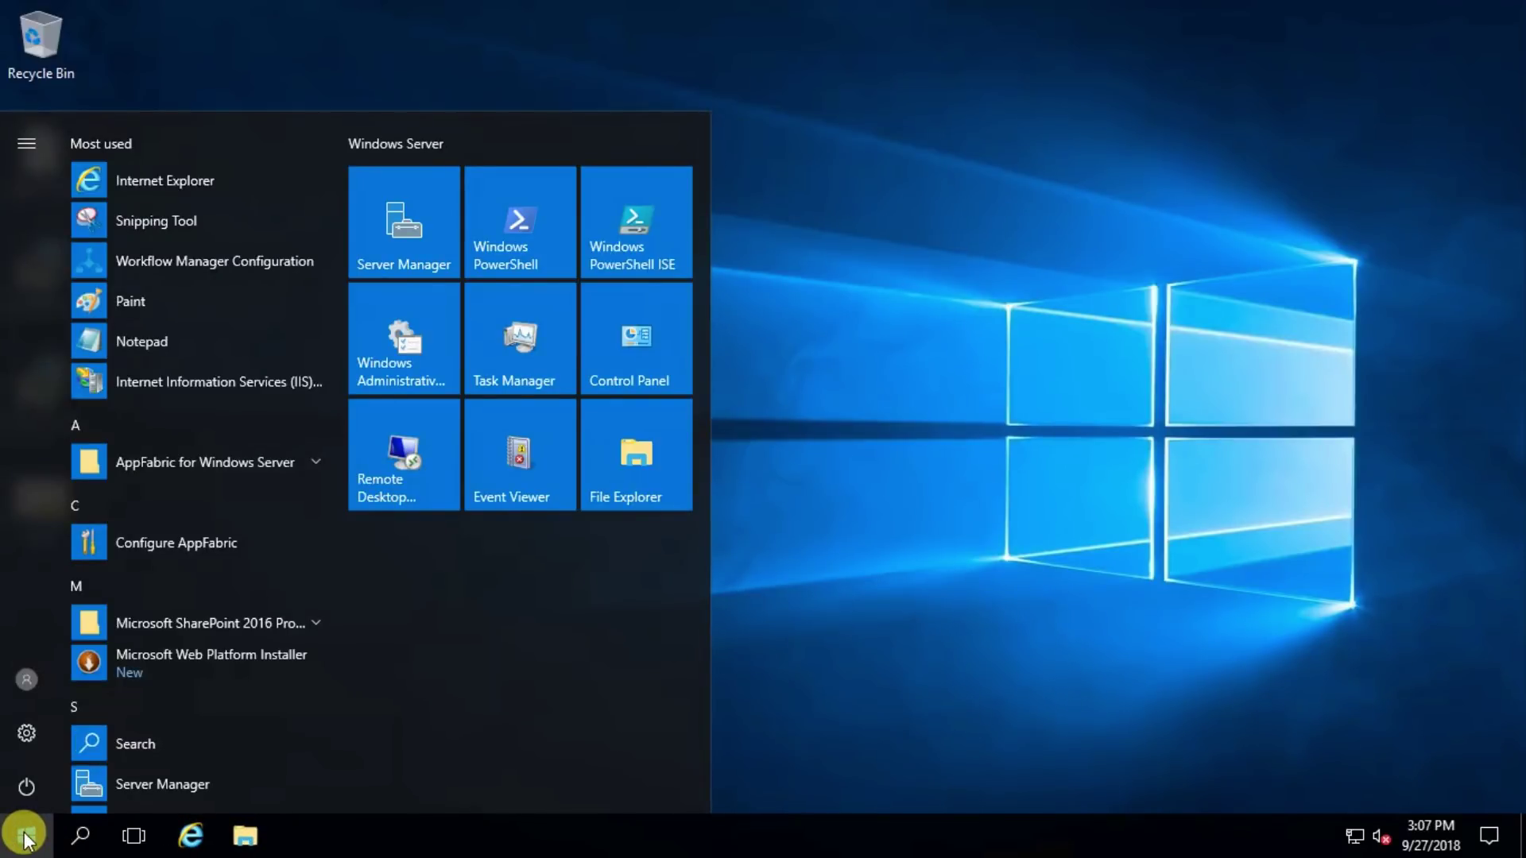
type("web")
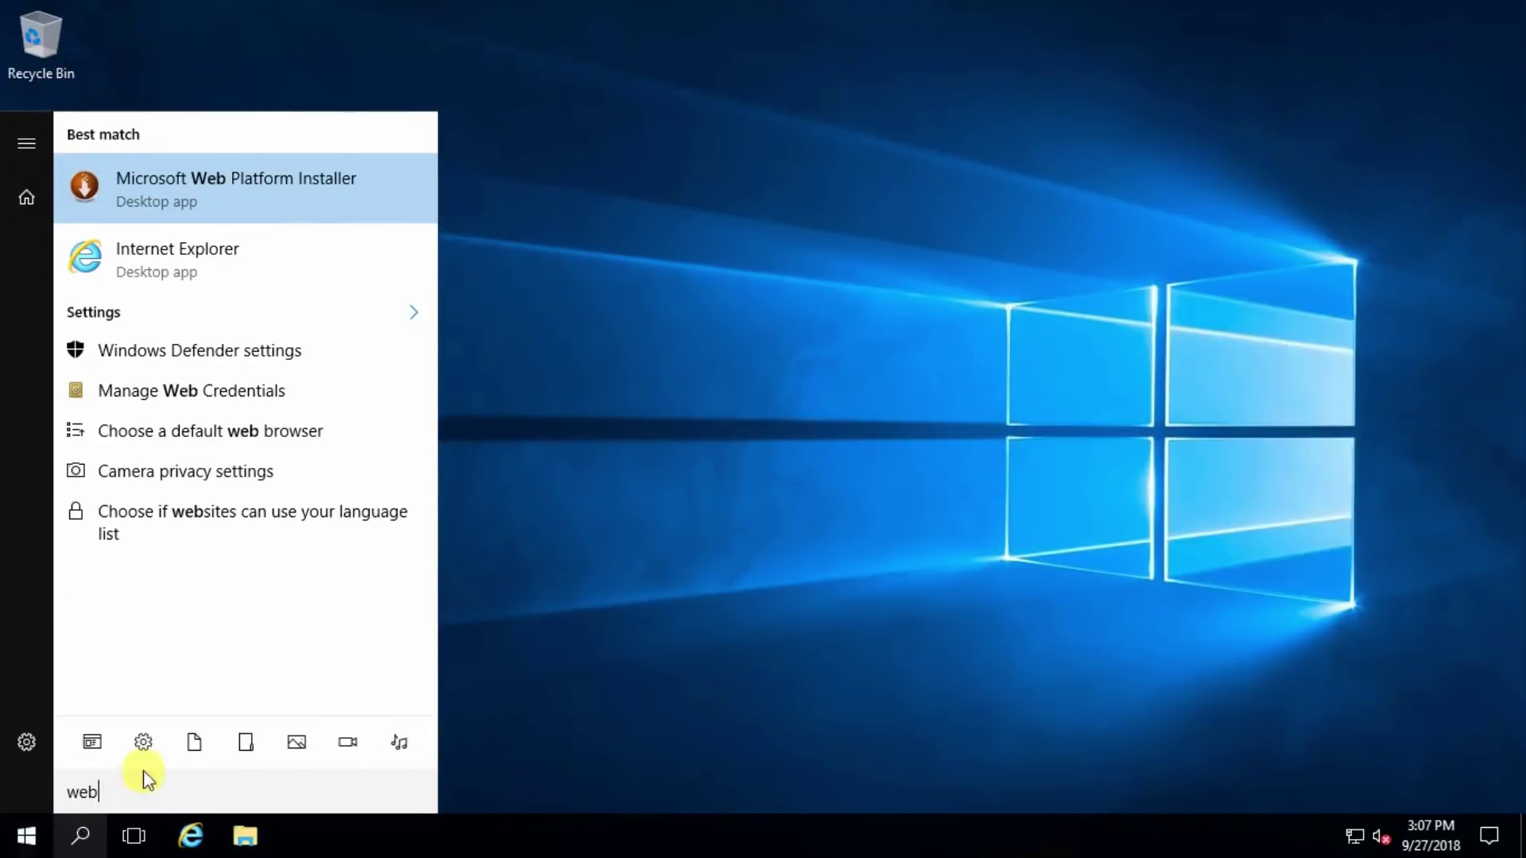
left_click(325, 193)
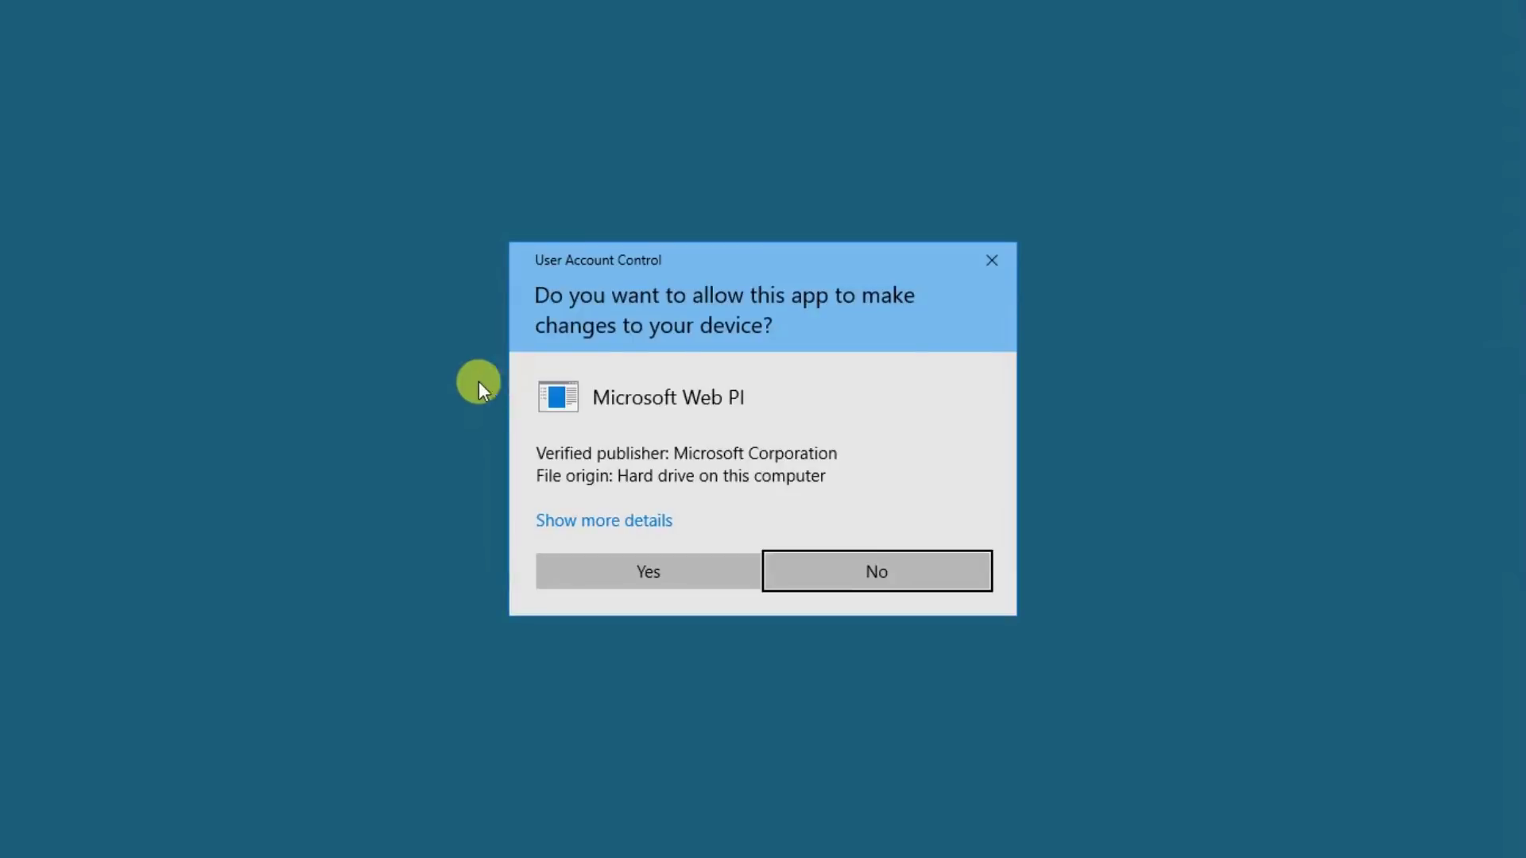
left_click(576, 583)
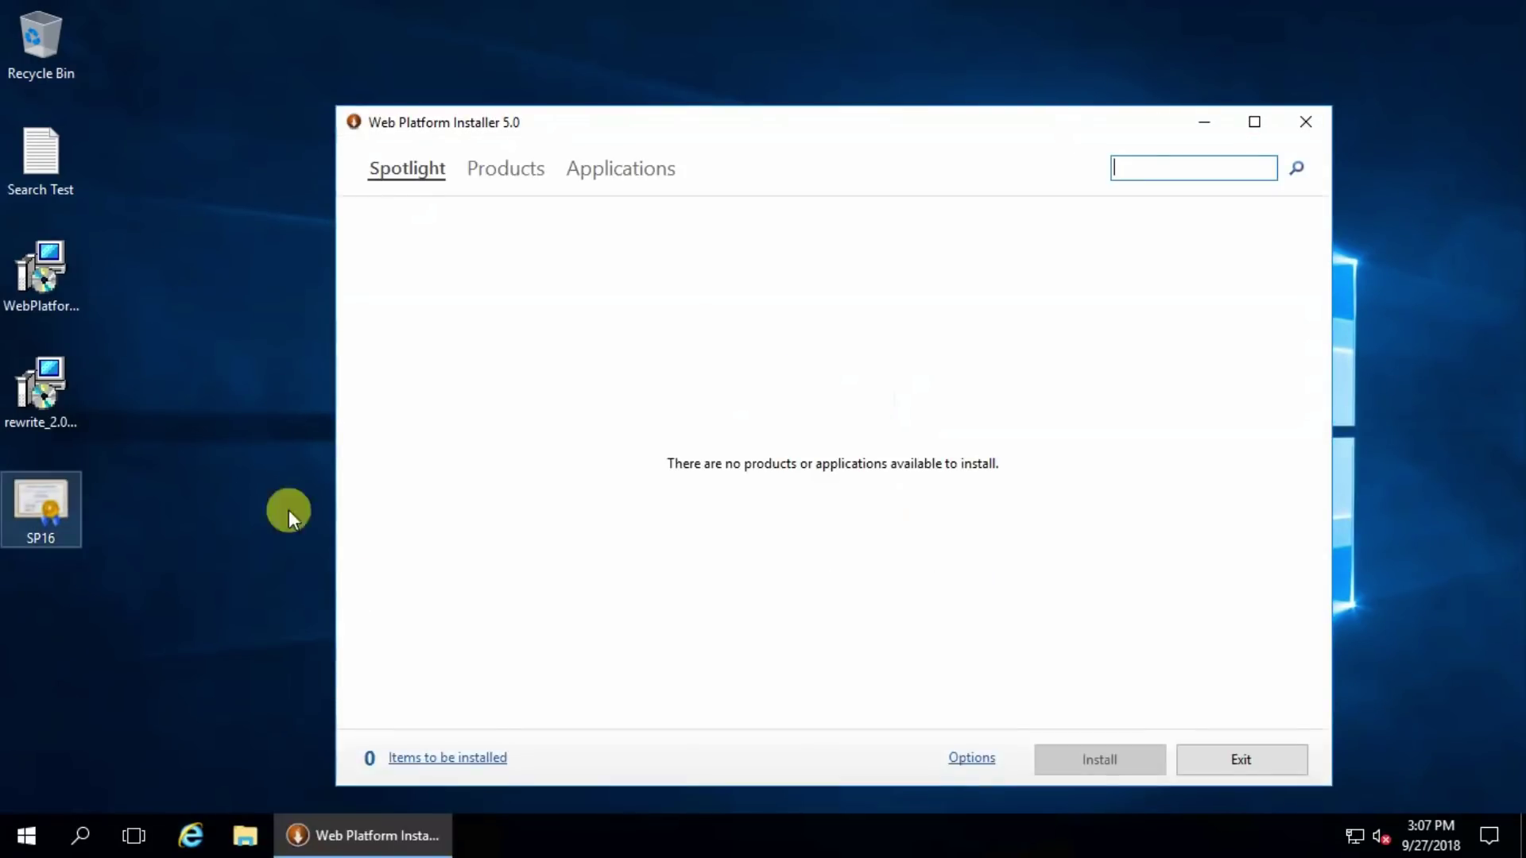
- Search the installer catalogue for 'workflow manager'
left_click(1136, 169)
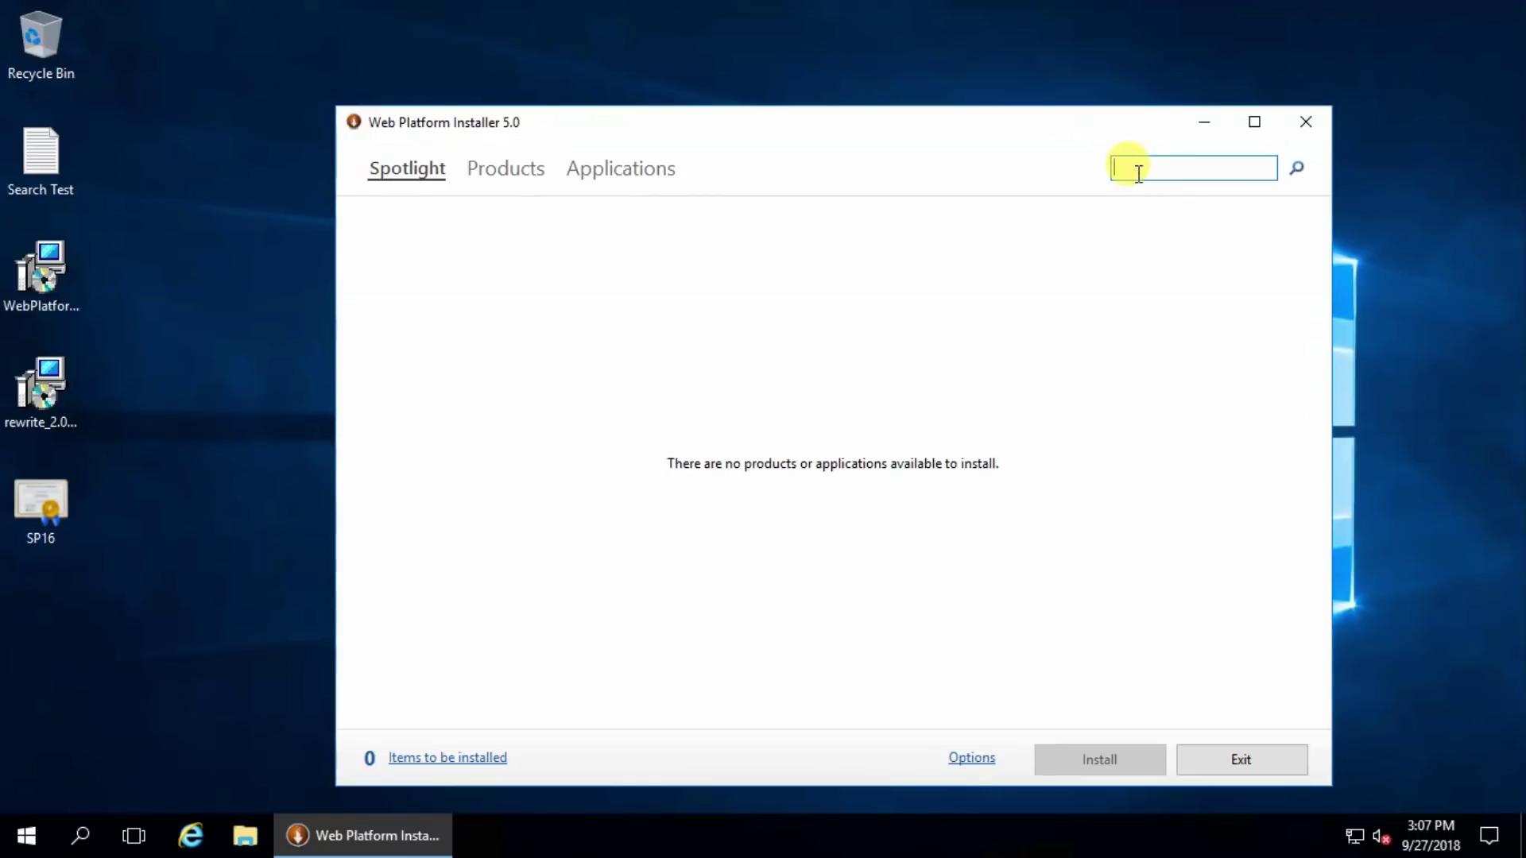
type("workflow")
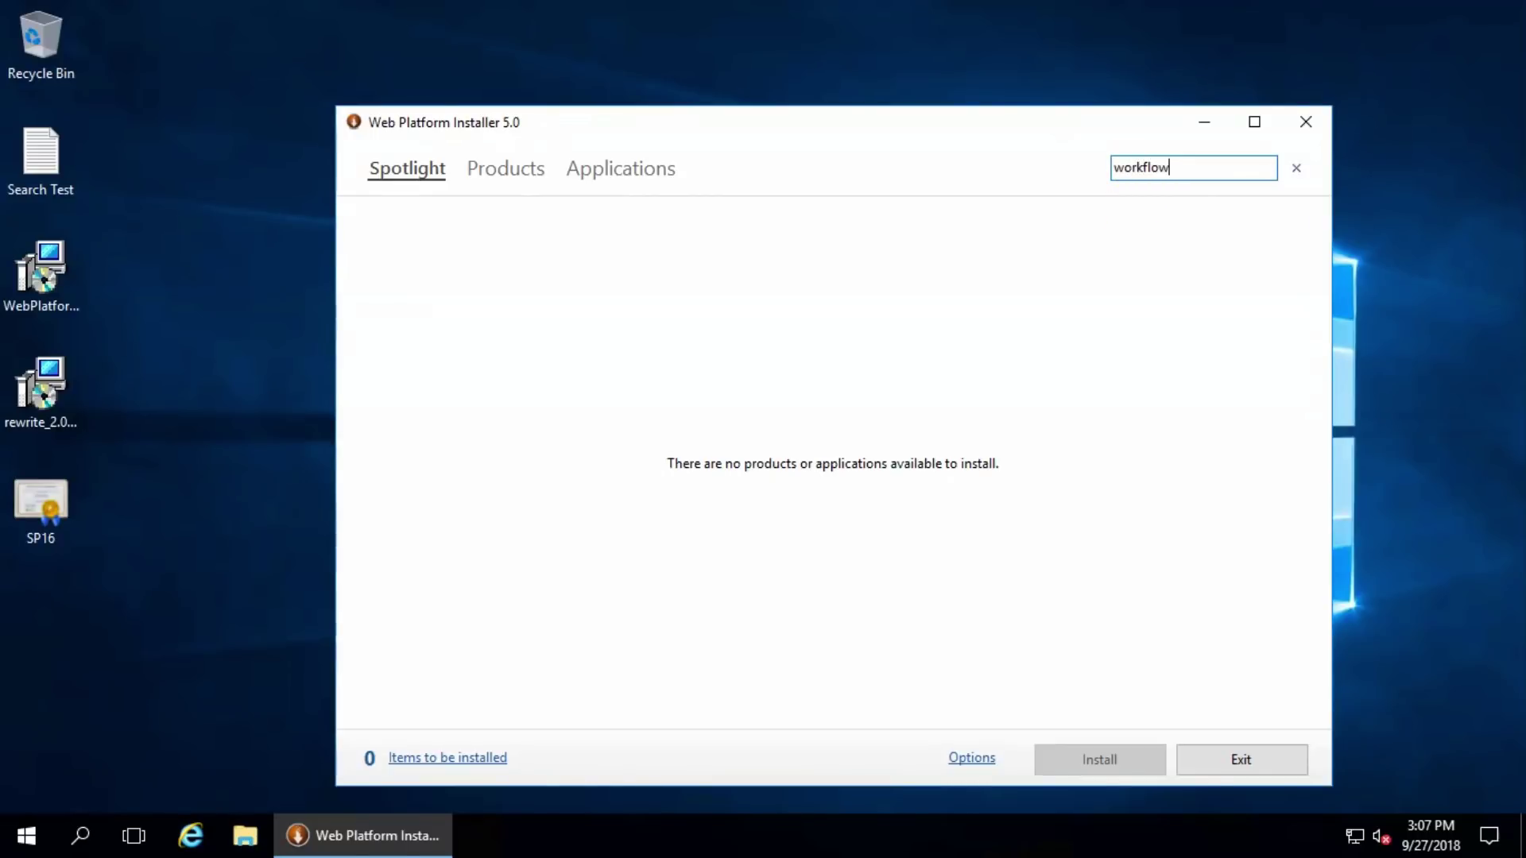
type("manager")
key("Return")
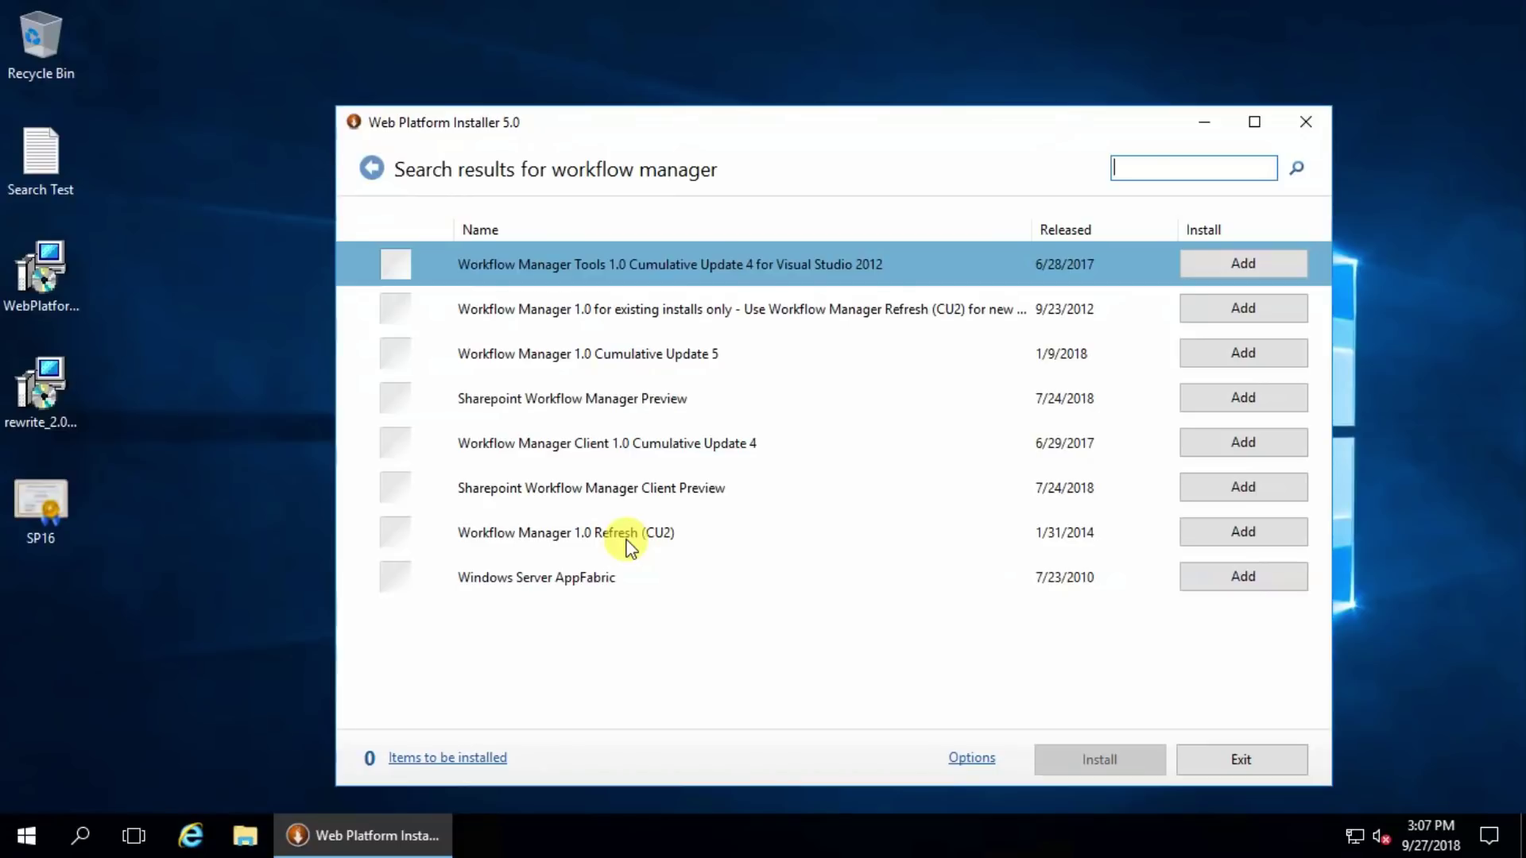
- Add Workflow Manager 1.0 Refresh (CU2) and install it, declining Microsoft Update
left_click(663, 533)
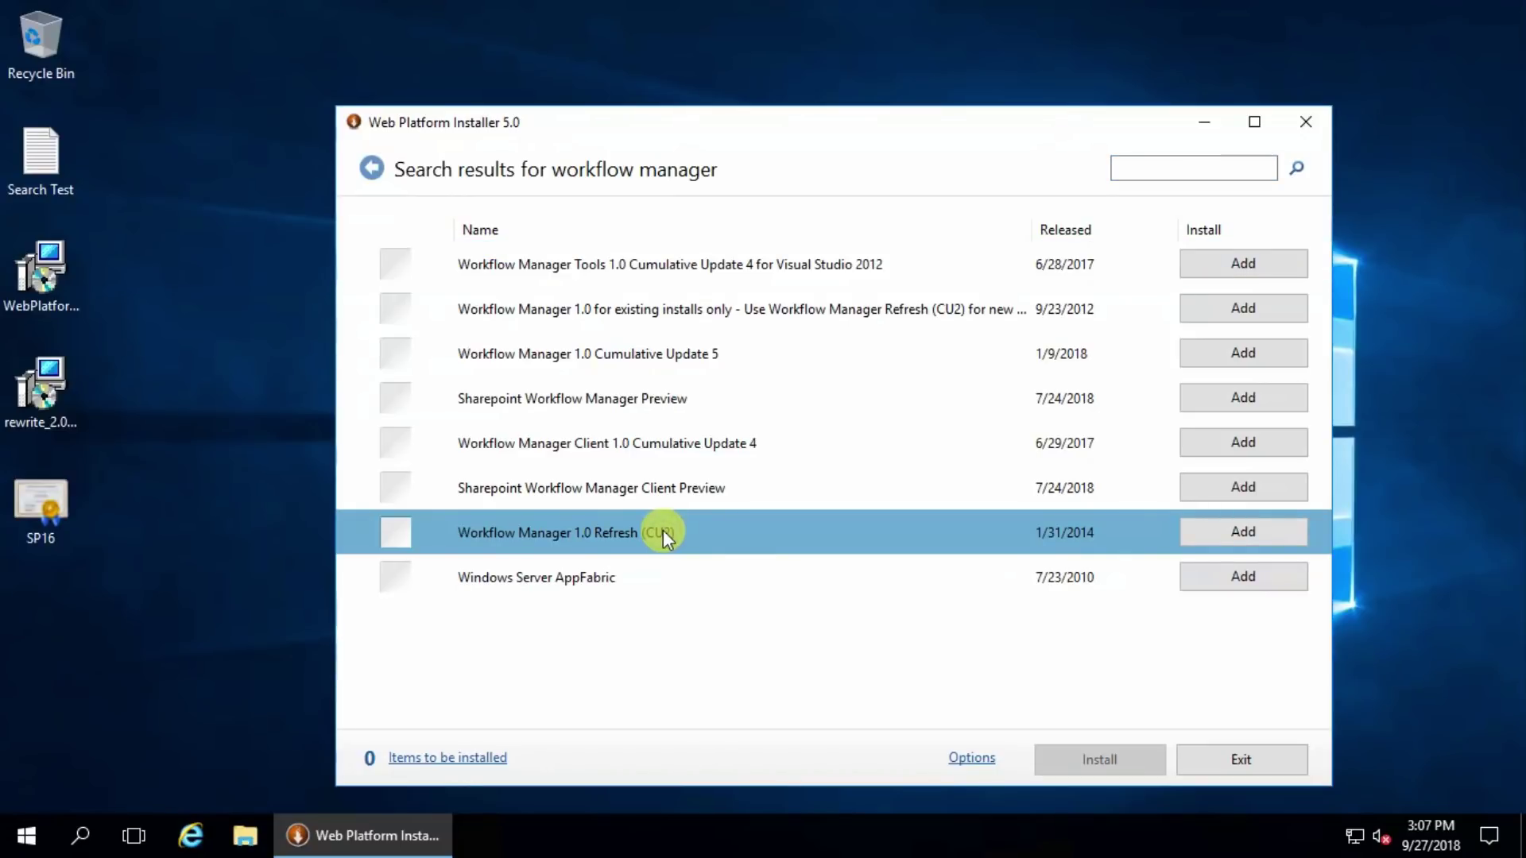
left_click(1243, 531)
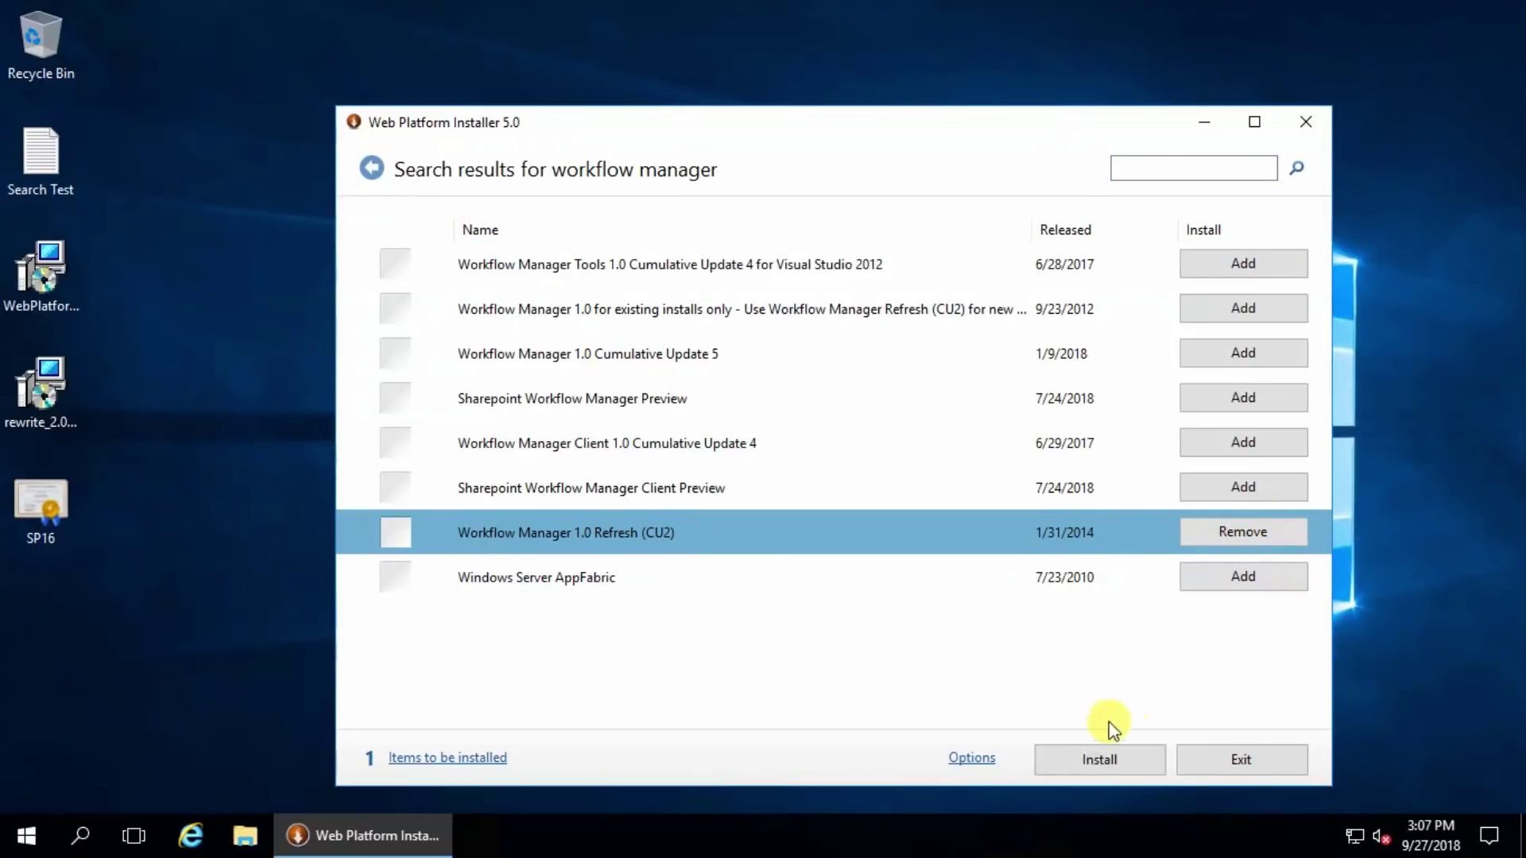
left_click(1087, 757)
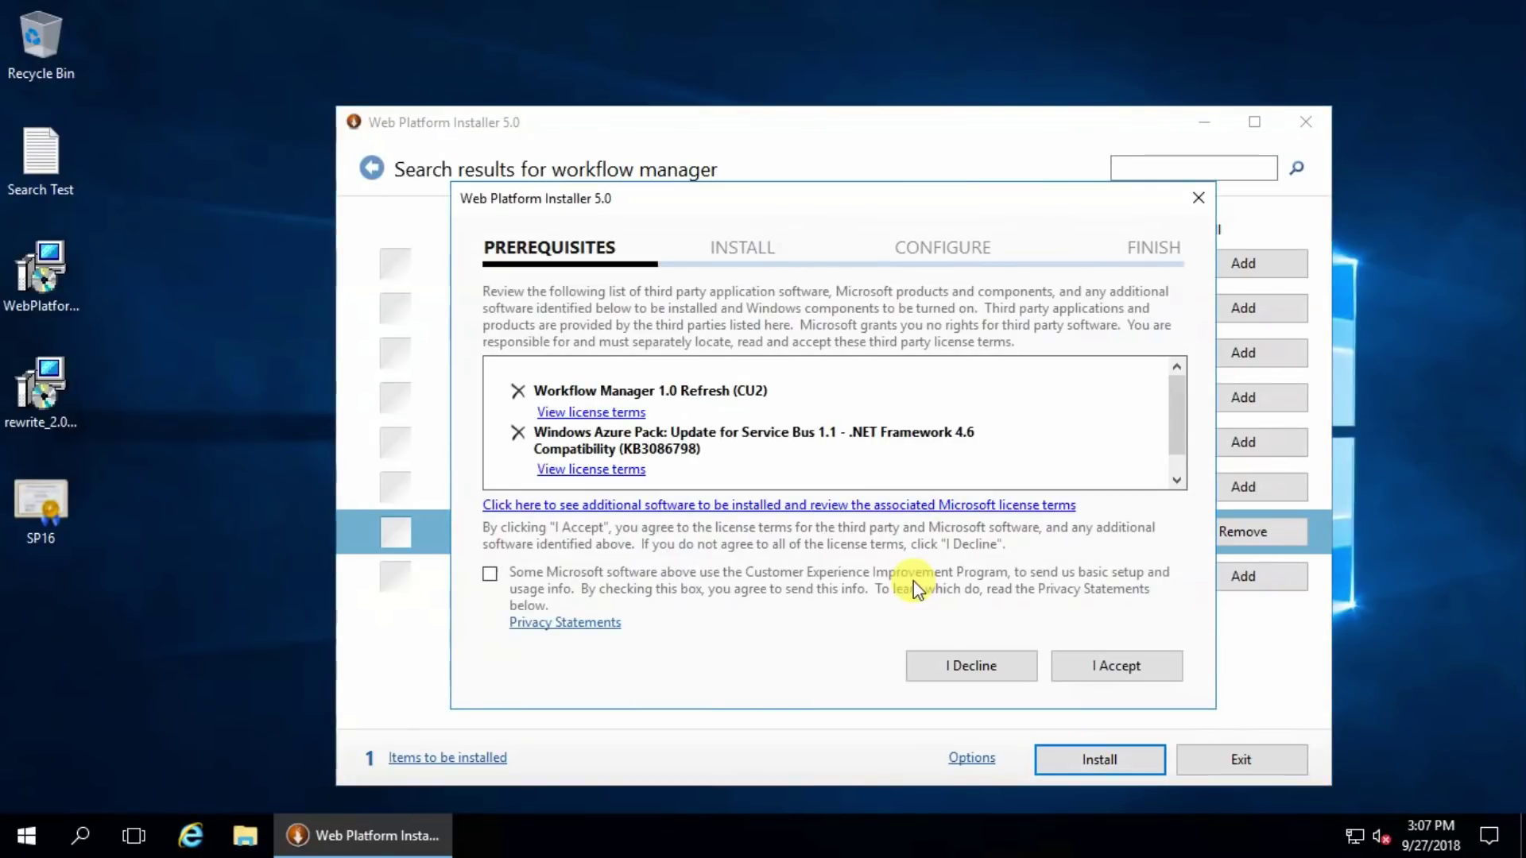
left_click(1114, 665)
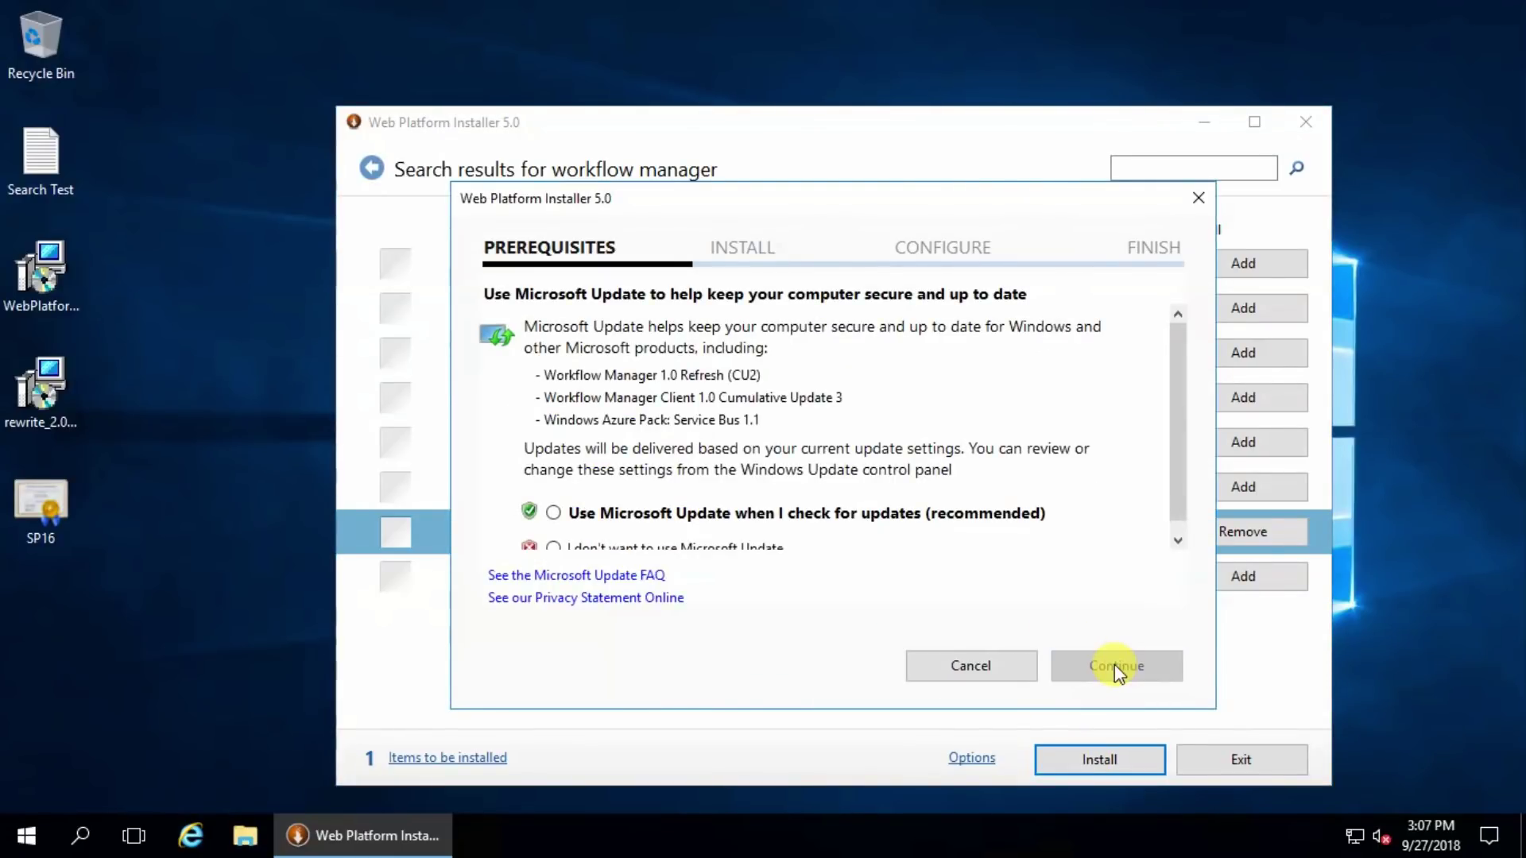
scroll(989, 510, "down", 1)
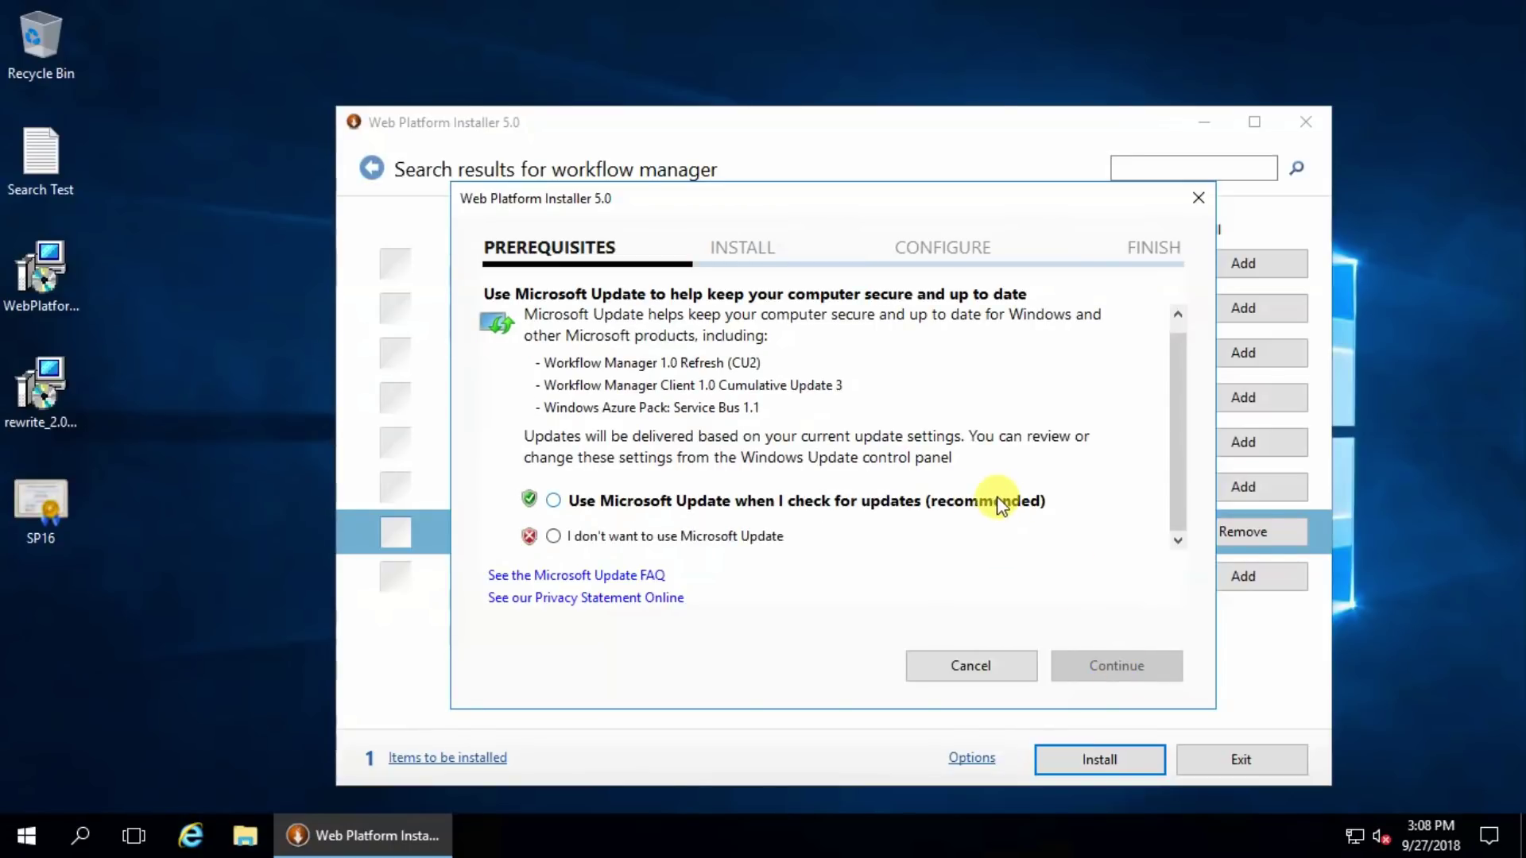
left_click(554, 535)
left_click(1108, 666)
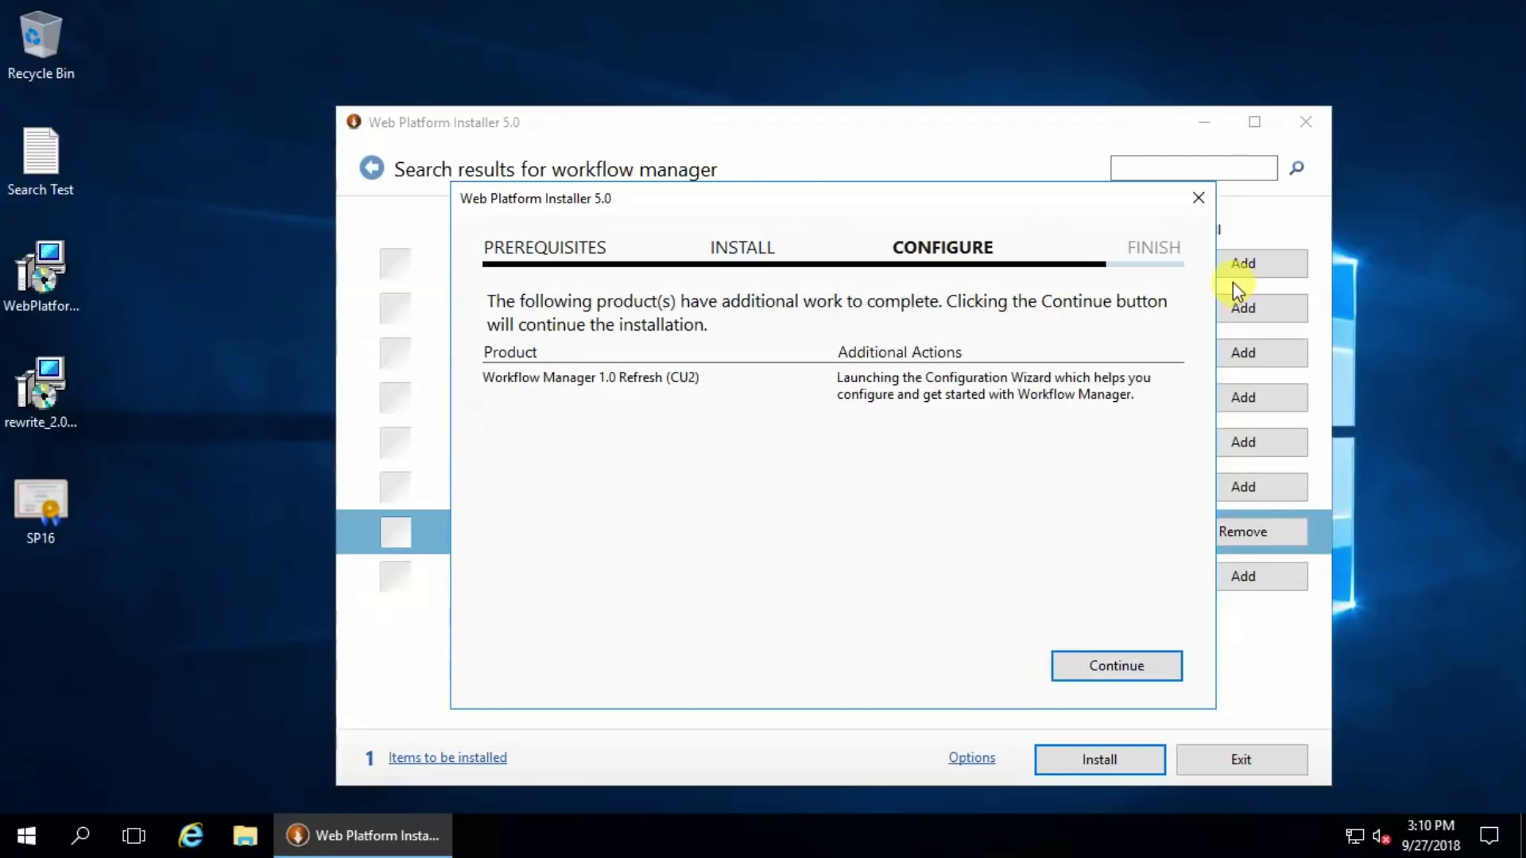
left_click(1194, 200)
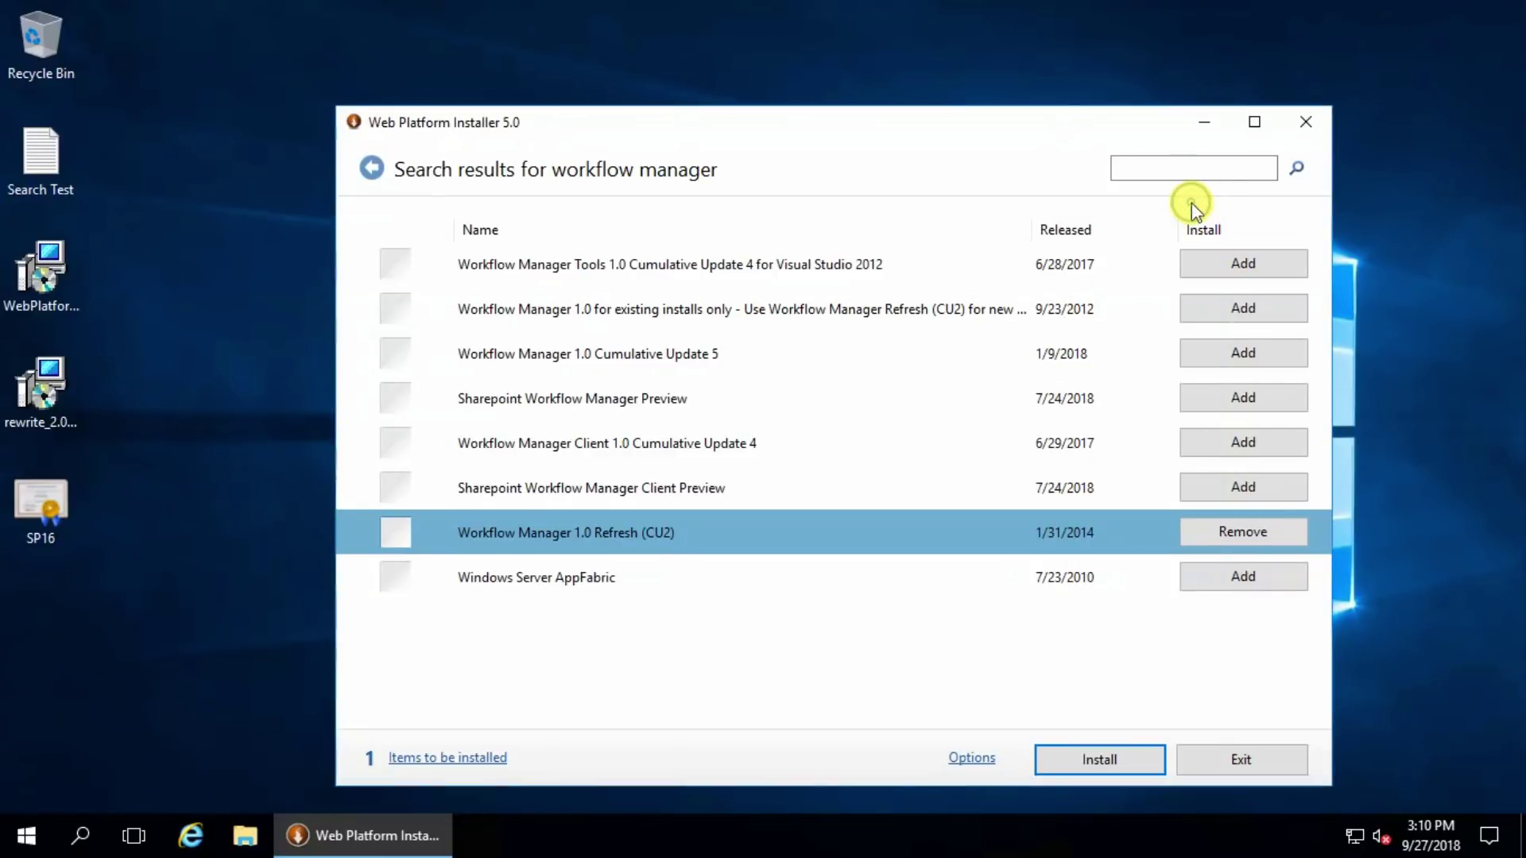
- Relaunch Web Platform Installer as administrator and rerun the workflow manager search
left_click(1297, 129)
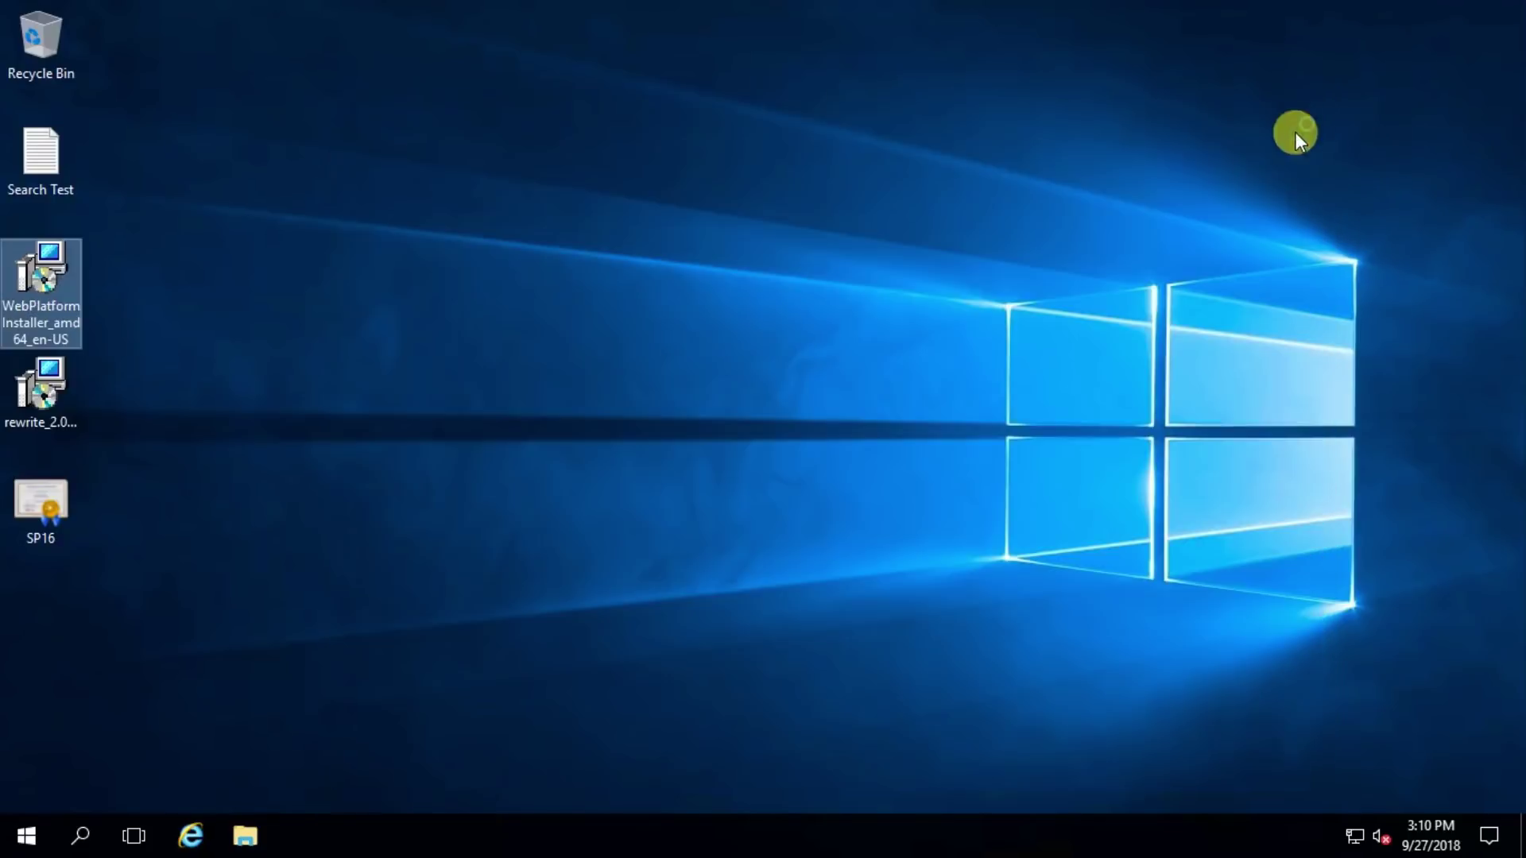
left_click(27, 836)
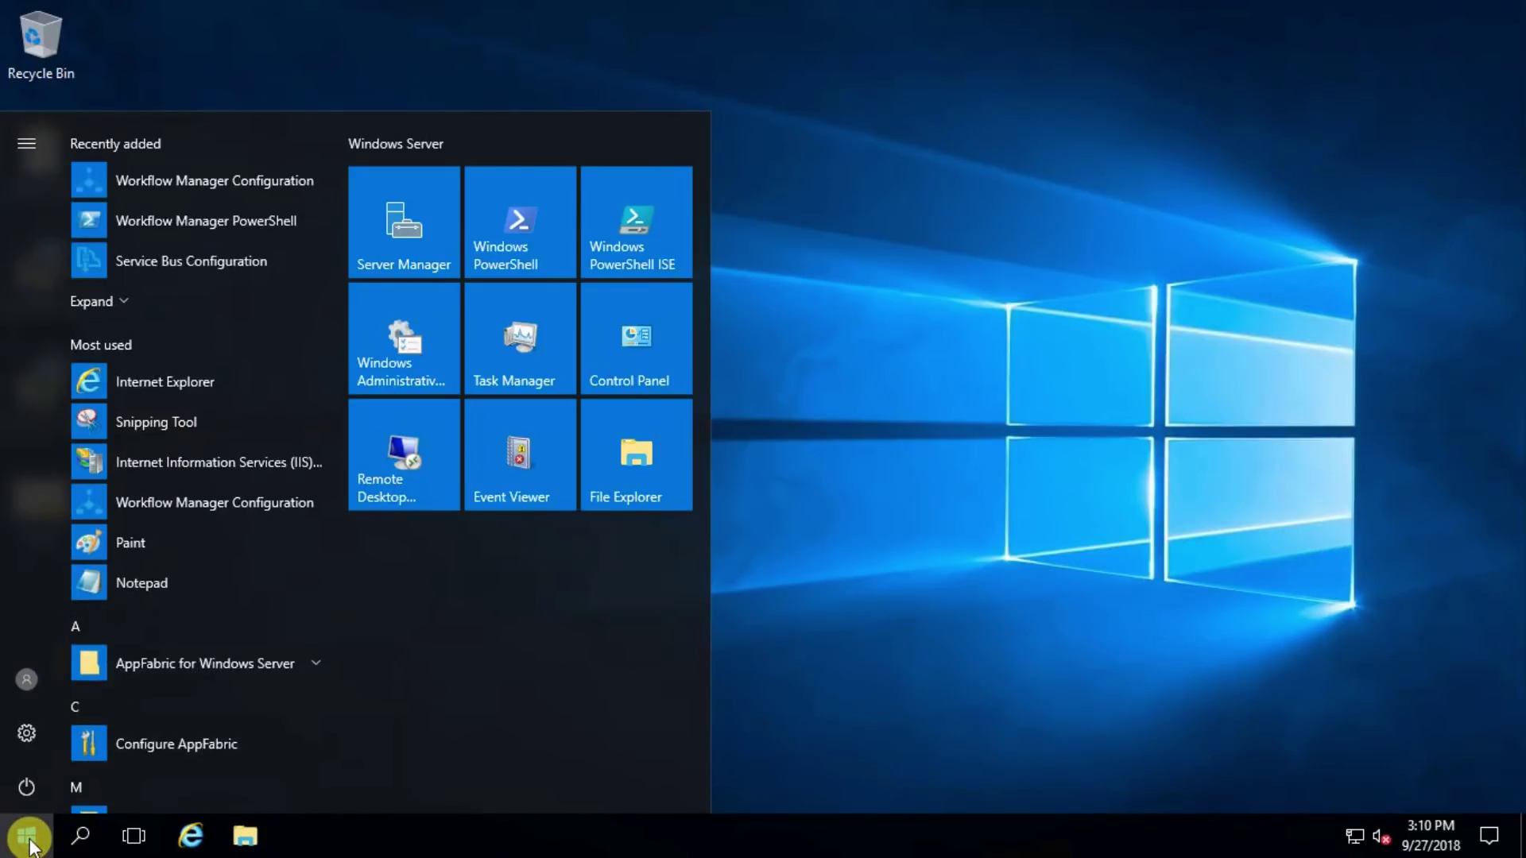
type("web")
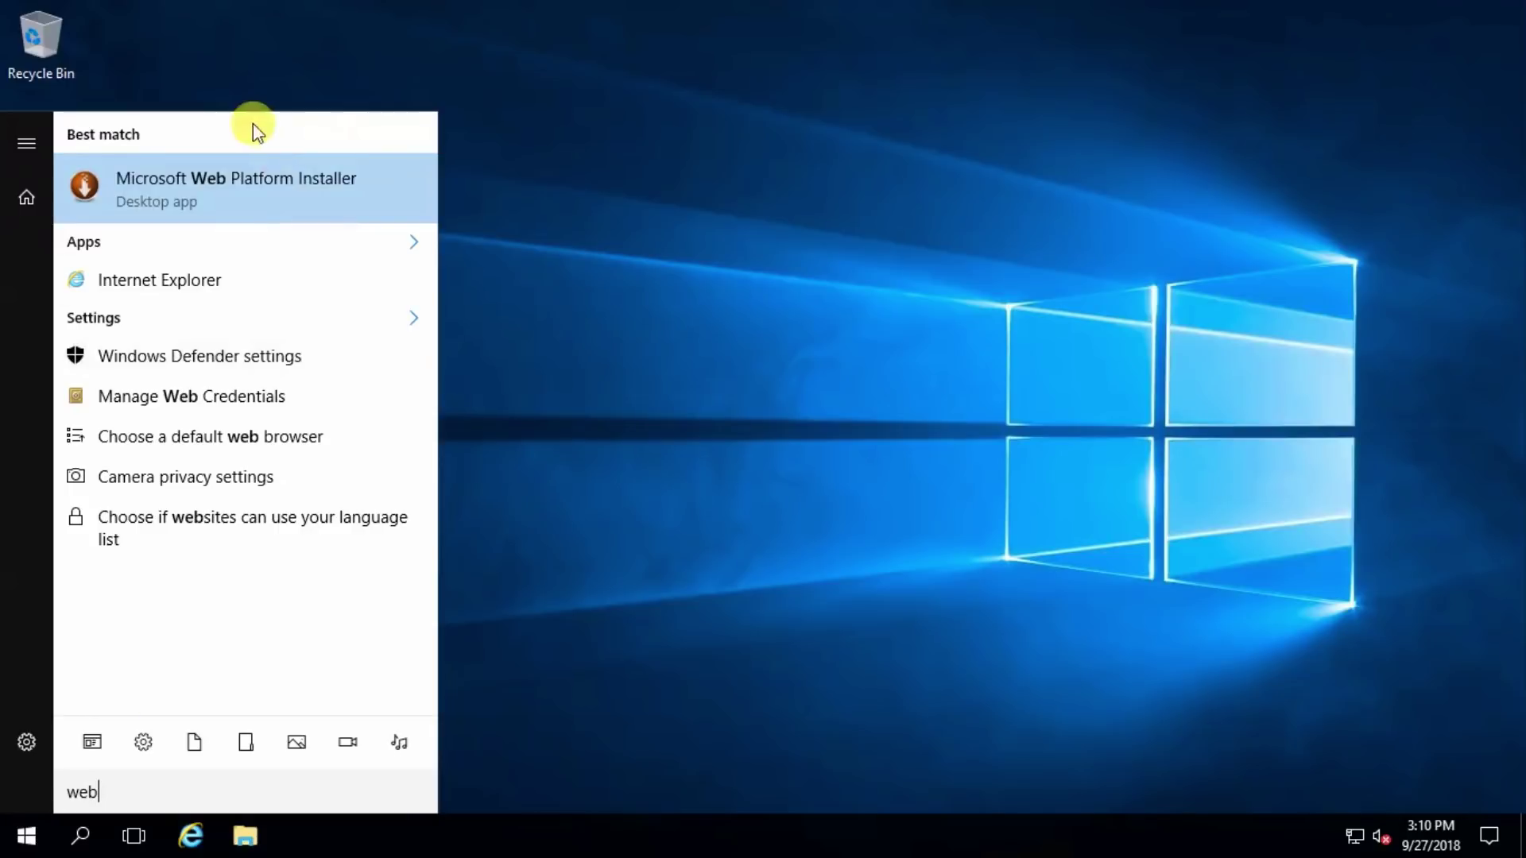
left_click(260, 184)
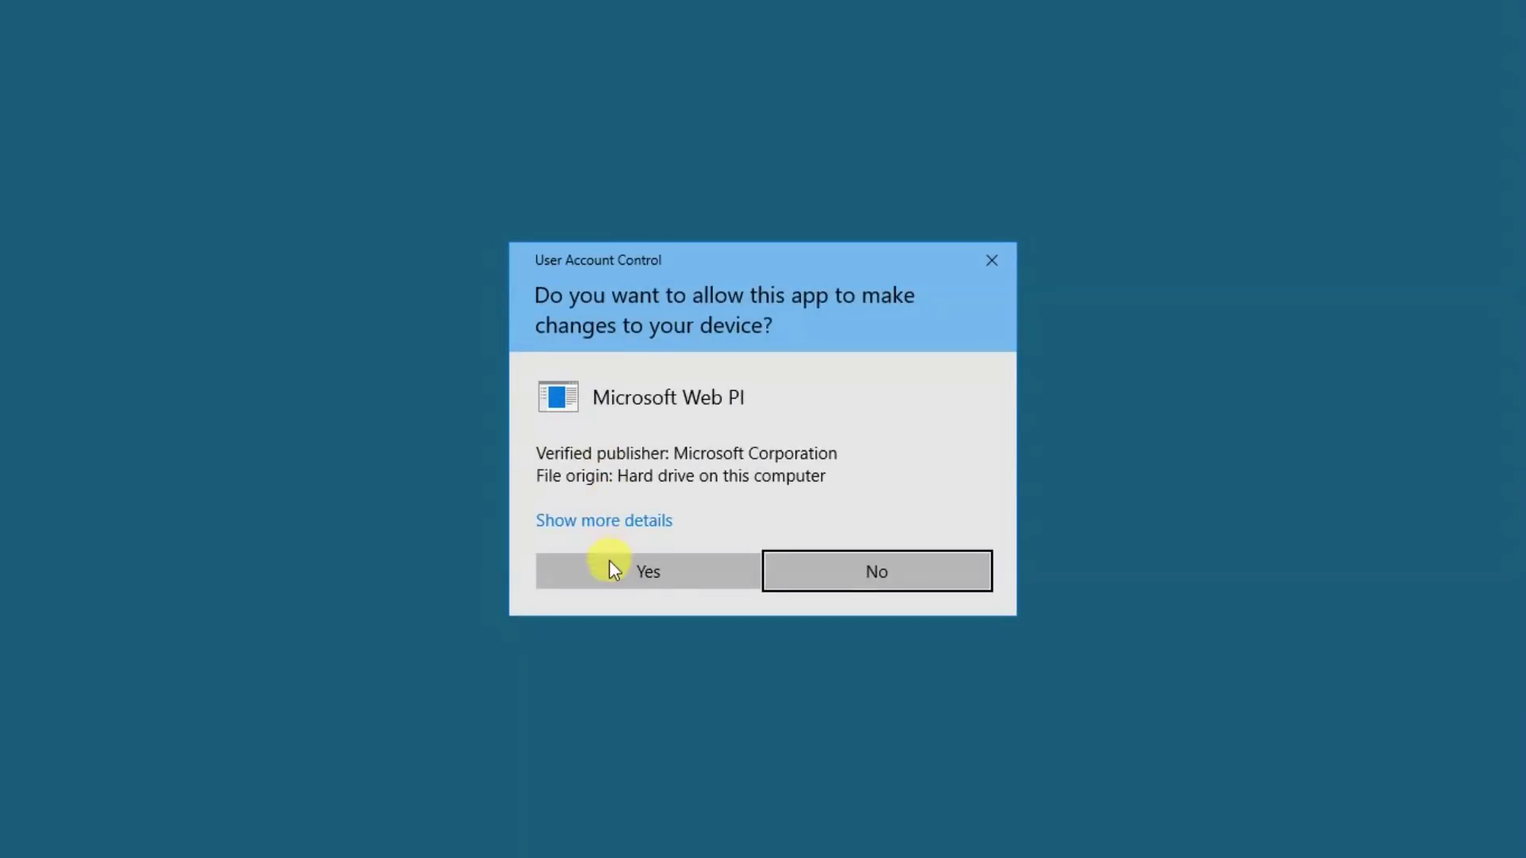
left_click(610, 566)
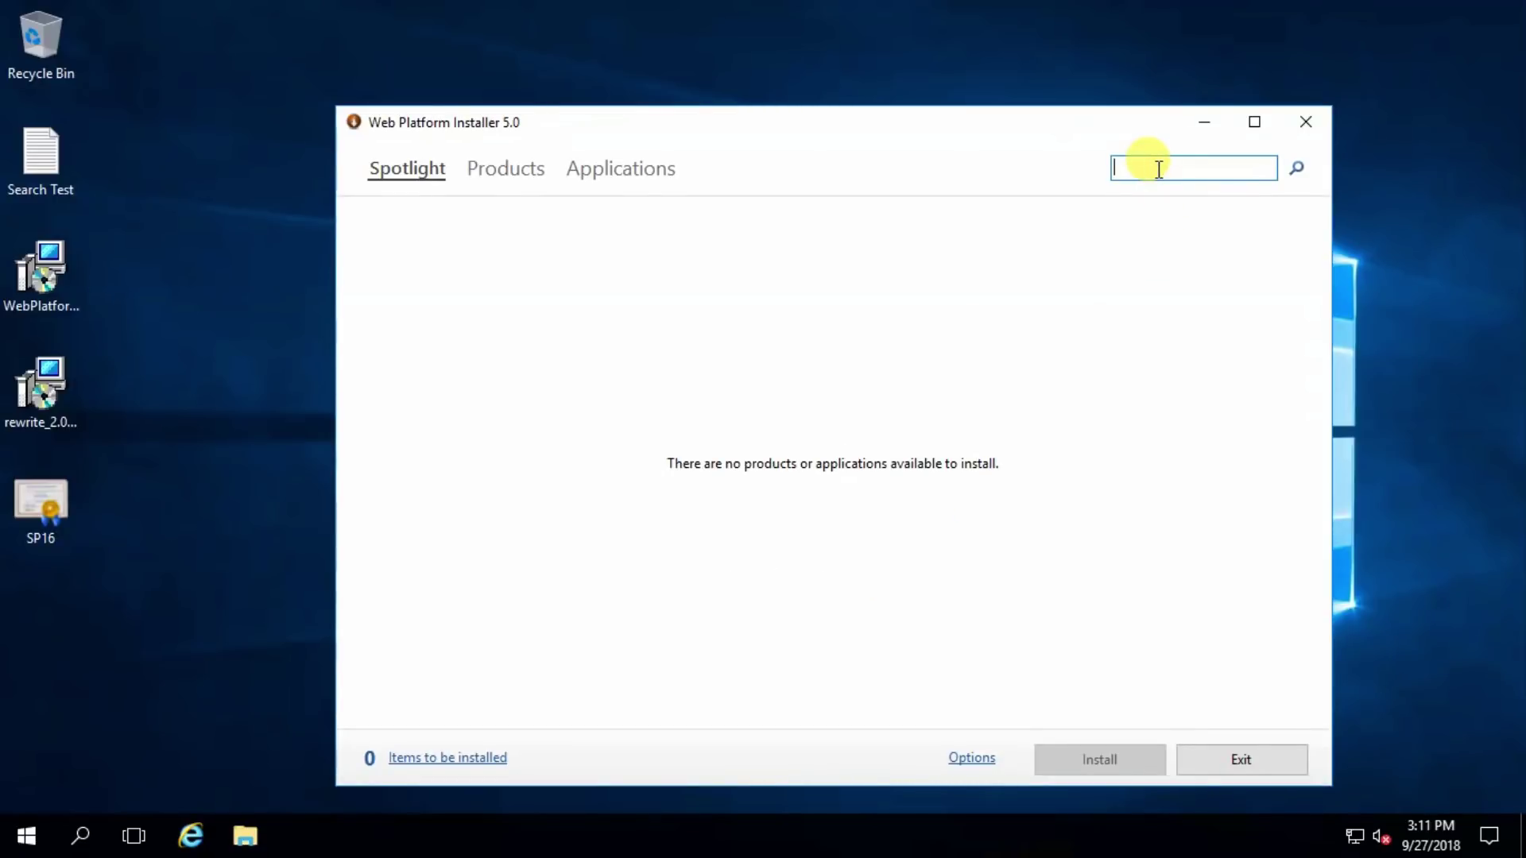
type("workflow manager")
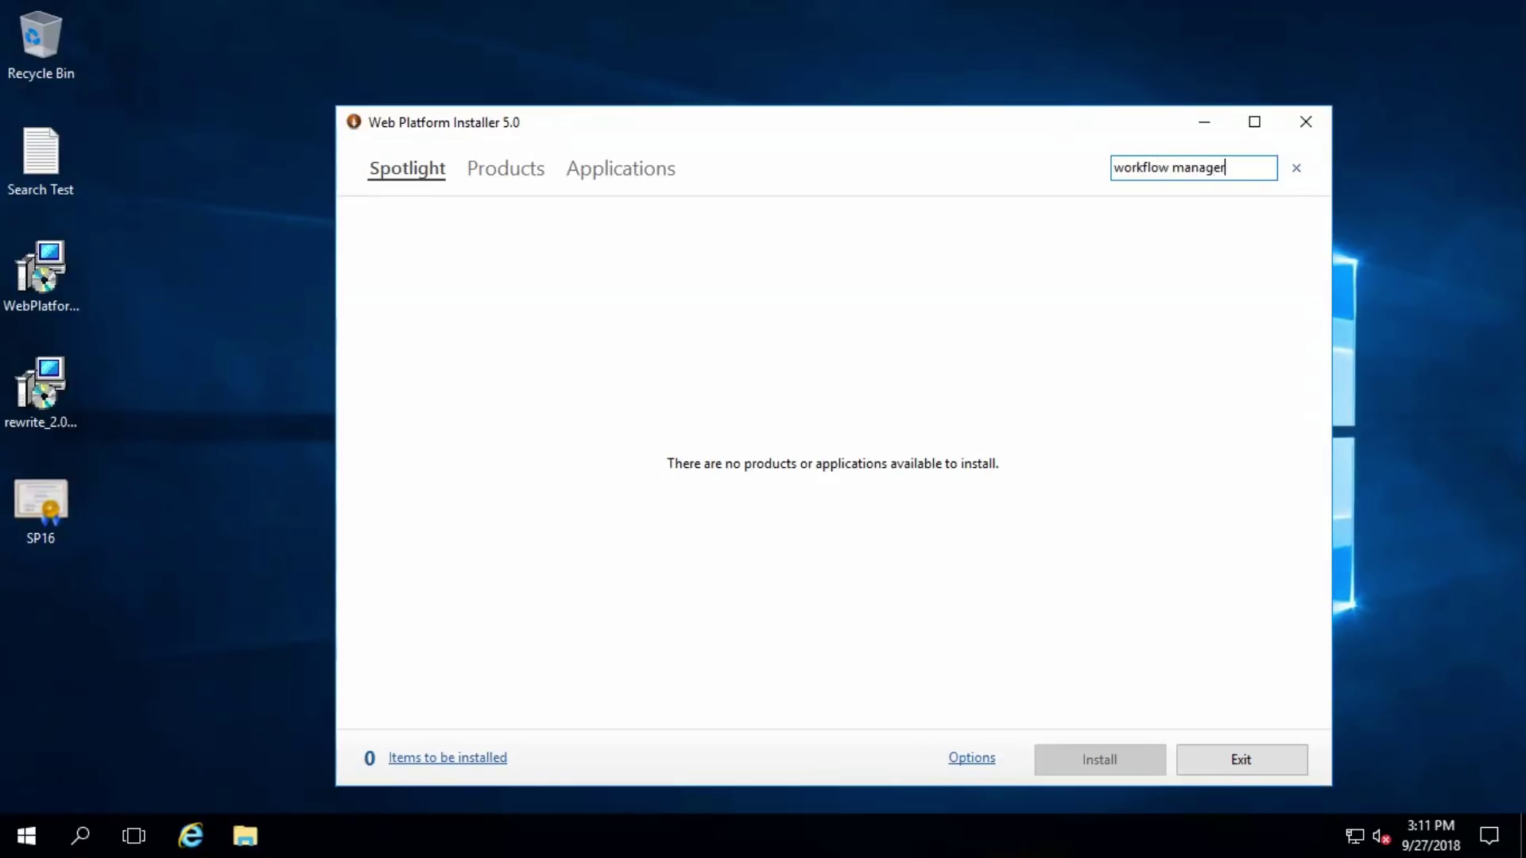
key("Return")
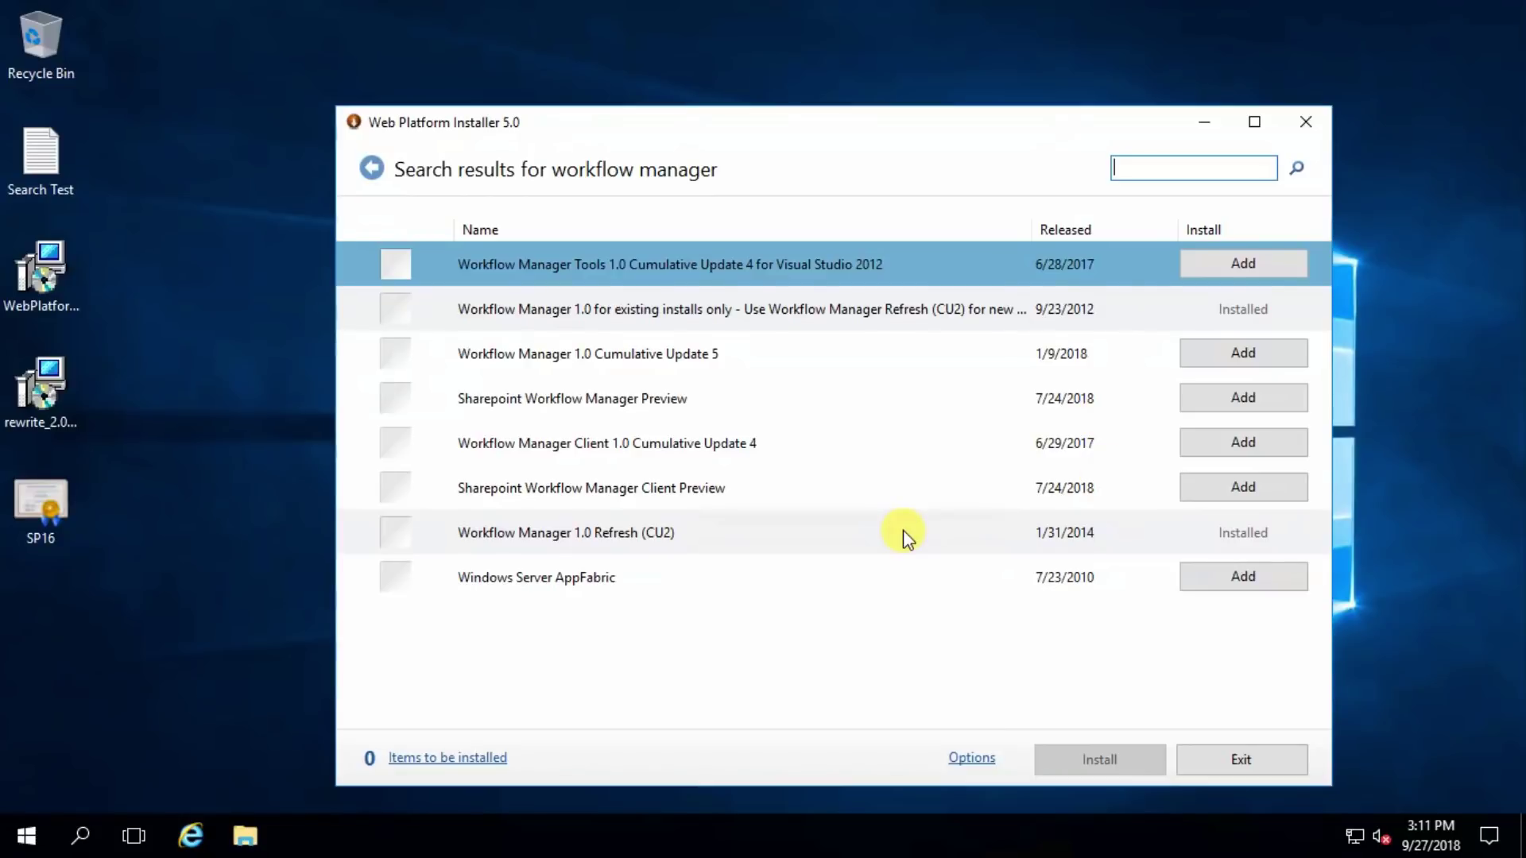
- Add Workflow Manager 1.0 Cumulative Update 5 and install it without Microsoft Update
left_click(670, 360)
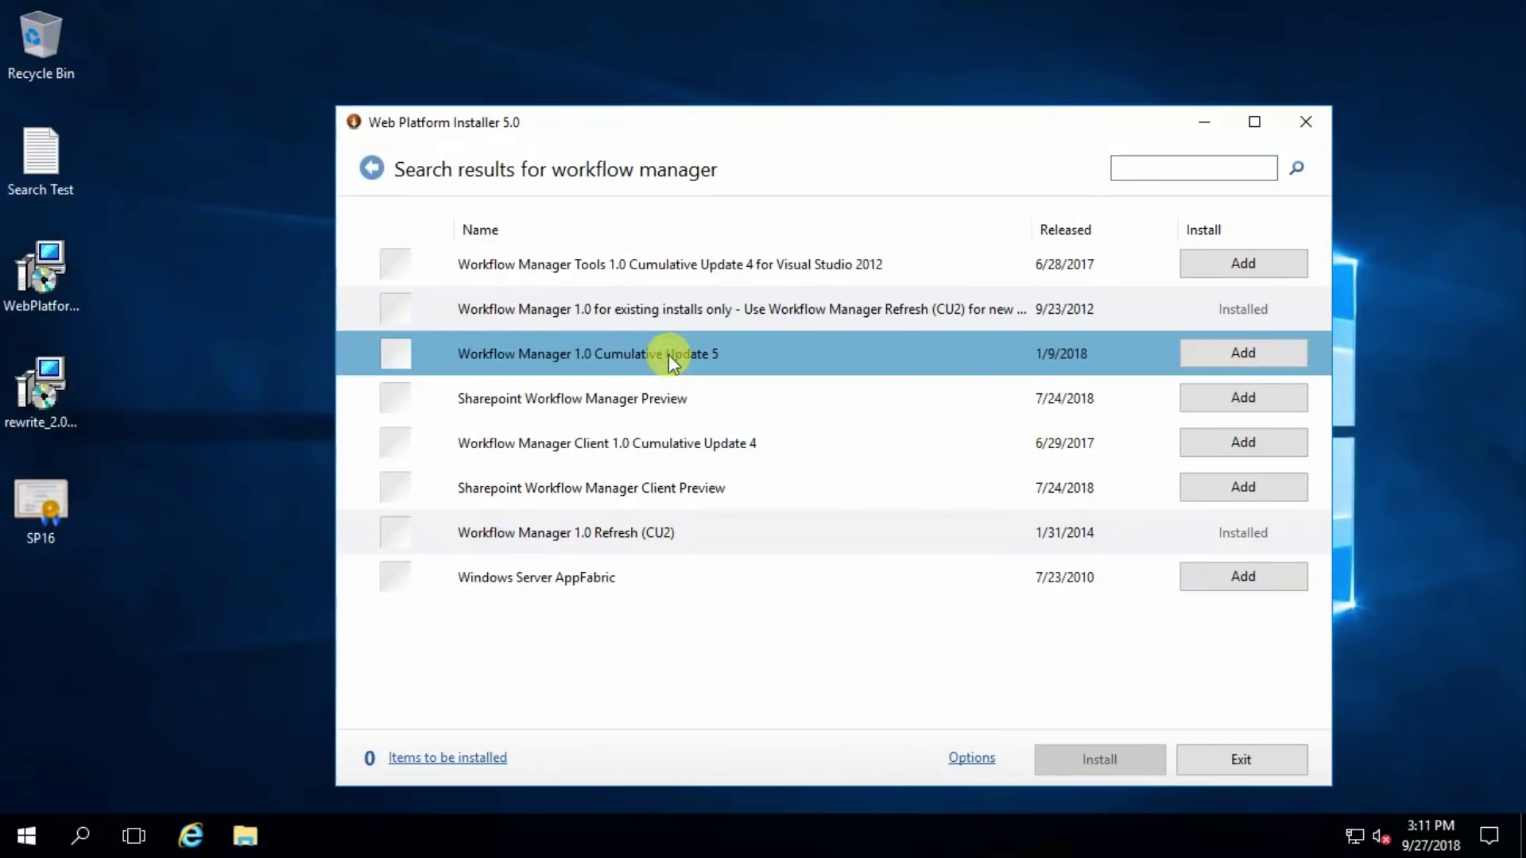
left_click(1196, 352)
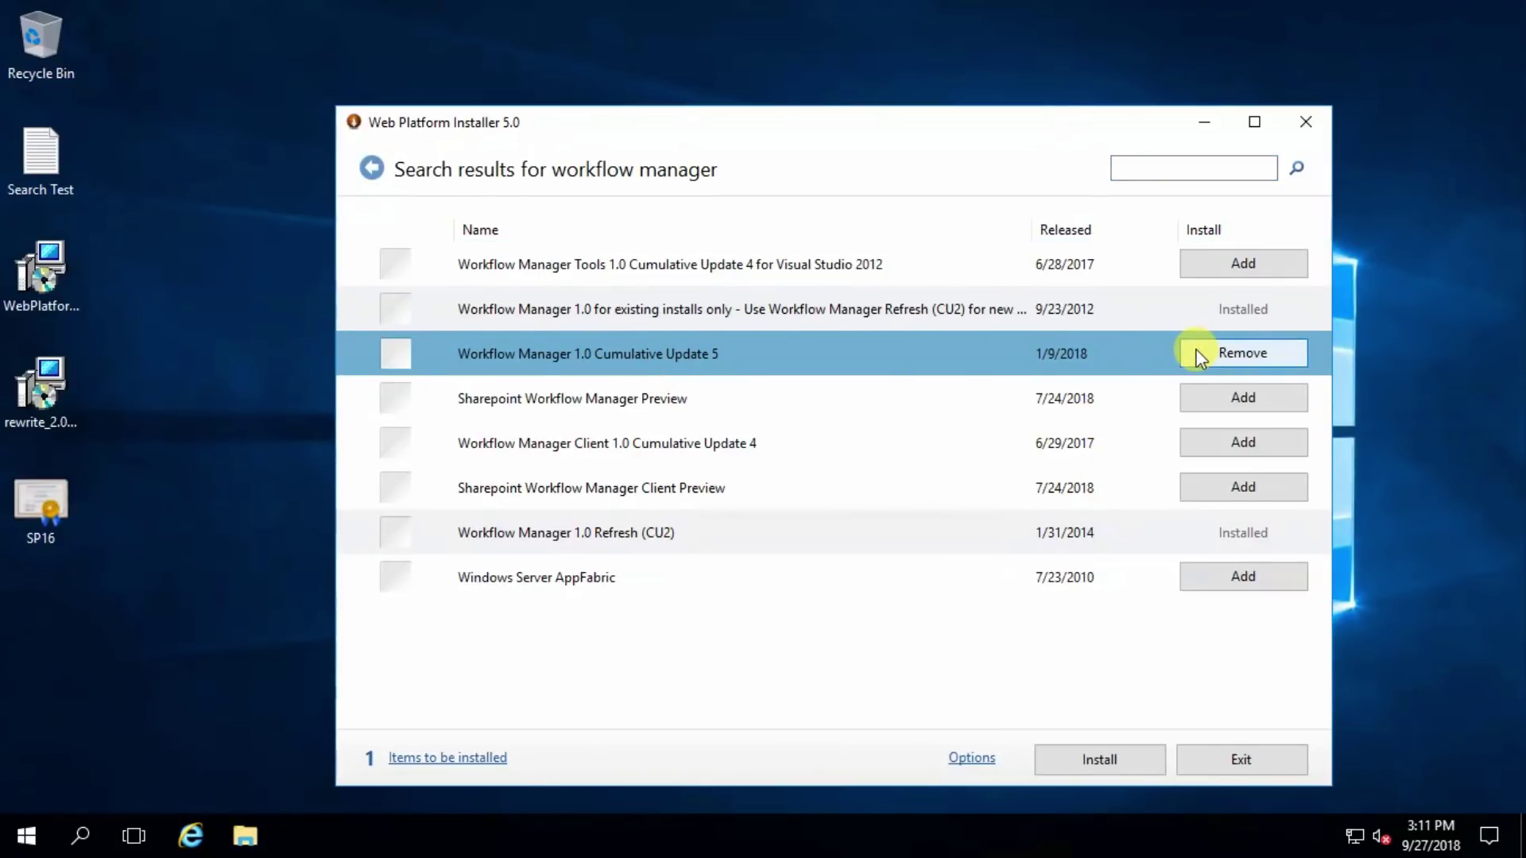
left_click(1079, 755)
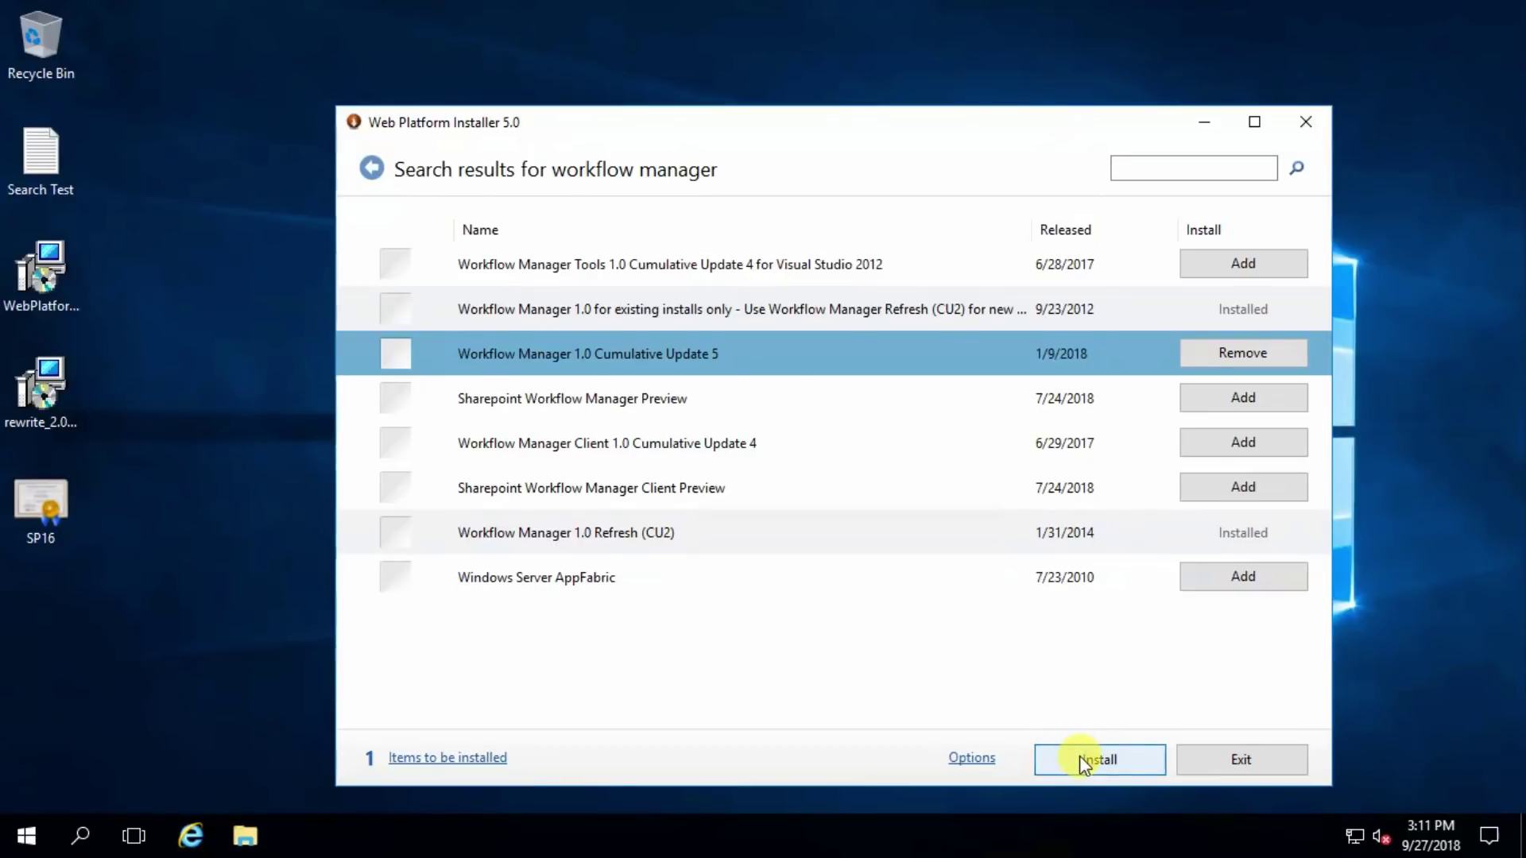
left_click(1095, 669)
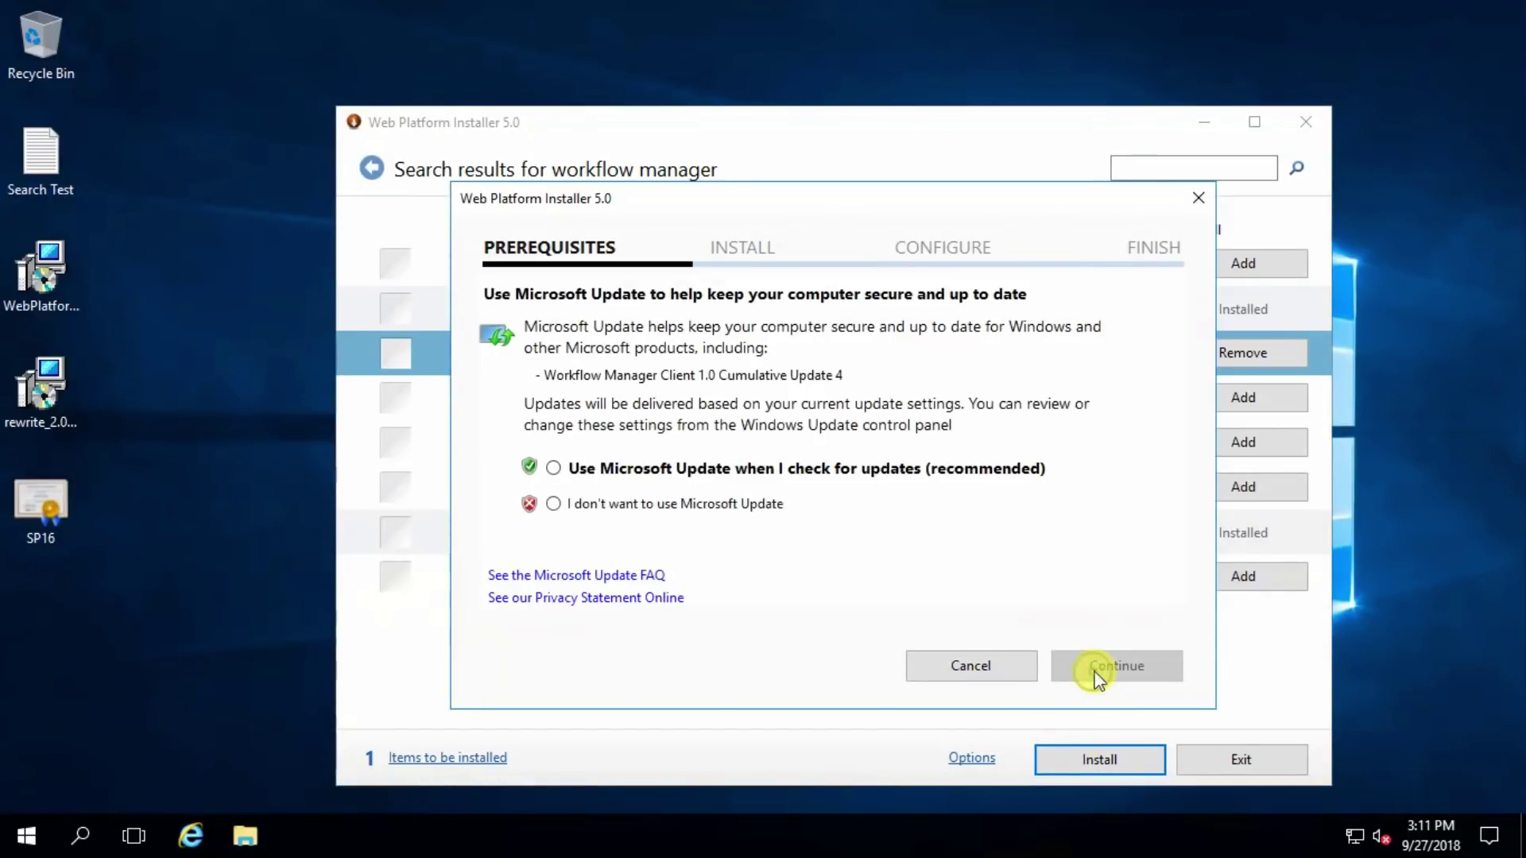
left_click(675, 504)
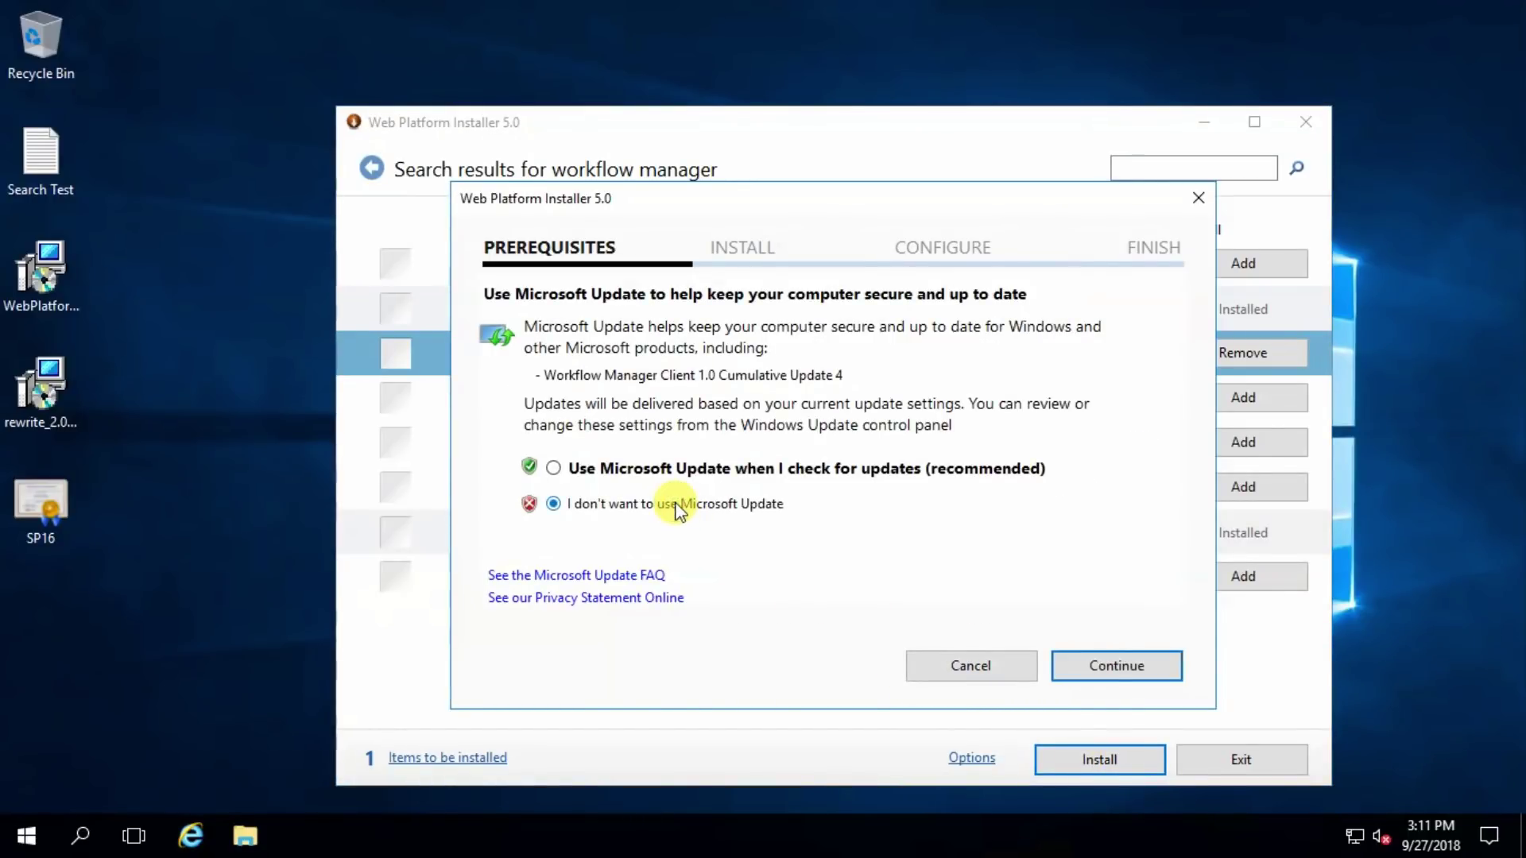
left_click(1117, 668)
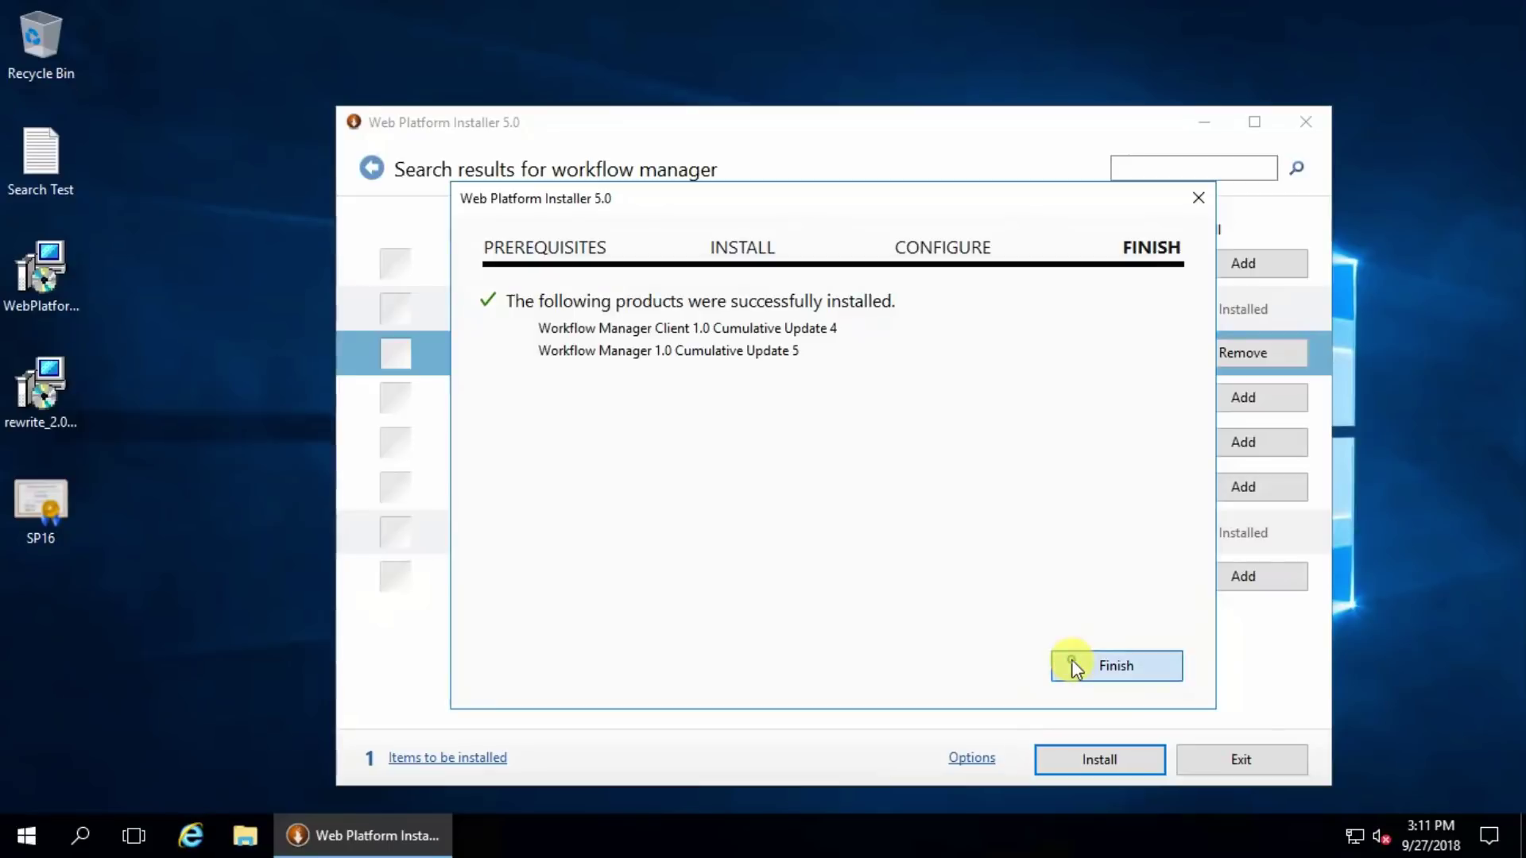
left_click(1073, 665)
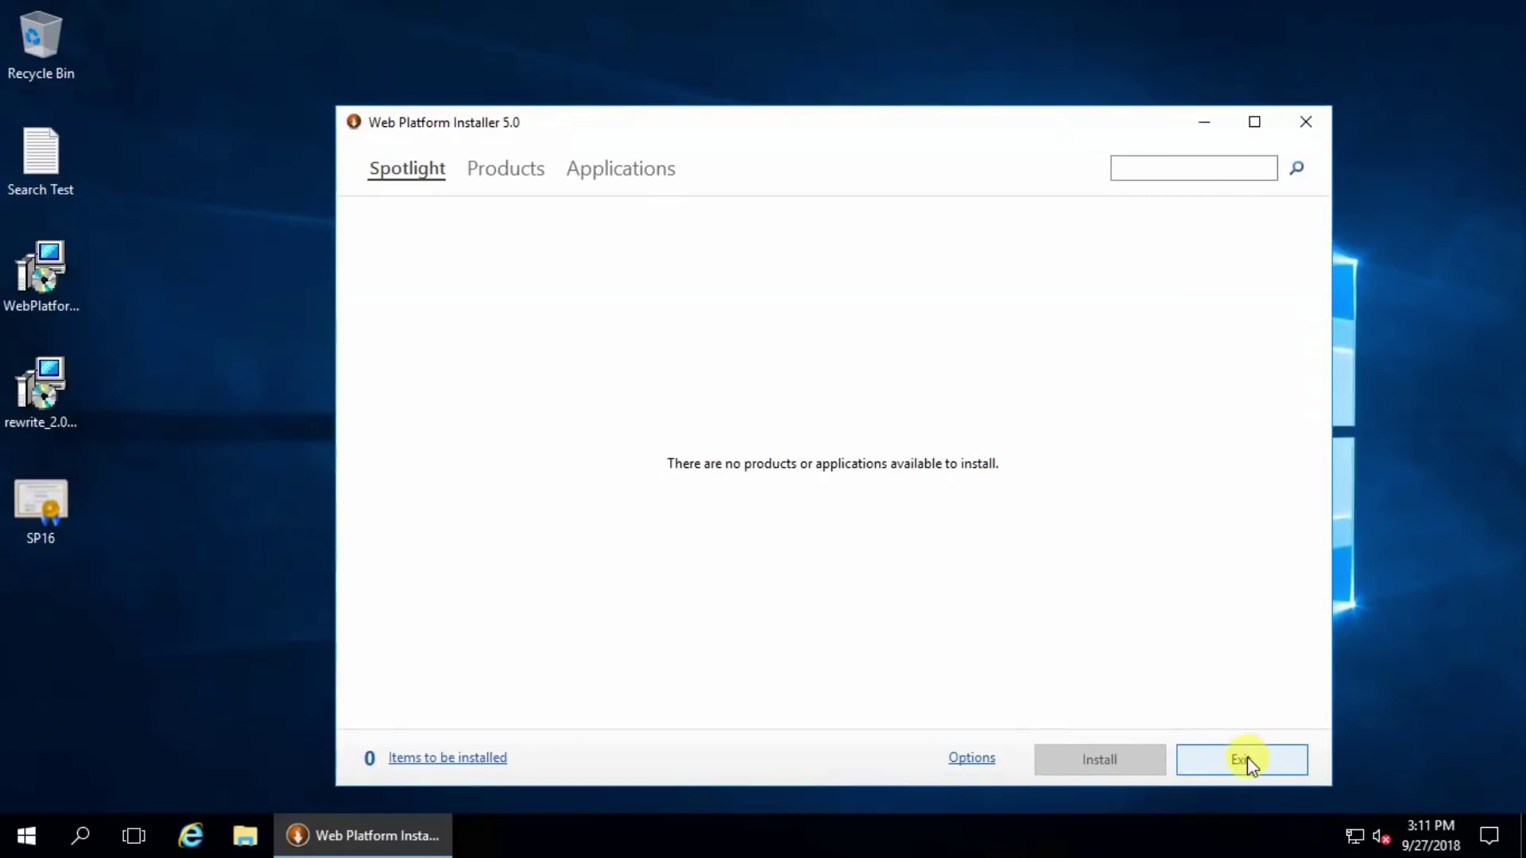
- Search 'workflow manager' again and add Sharepoint Workflow Manager Client Preview to the install queue
left_click(1228, 175)
type("work")
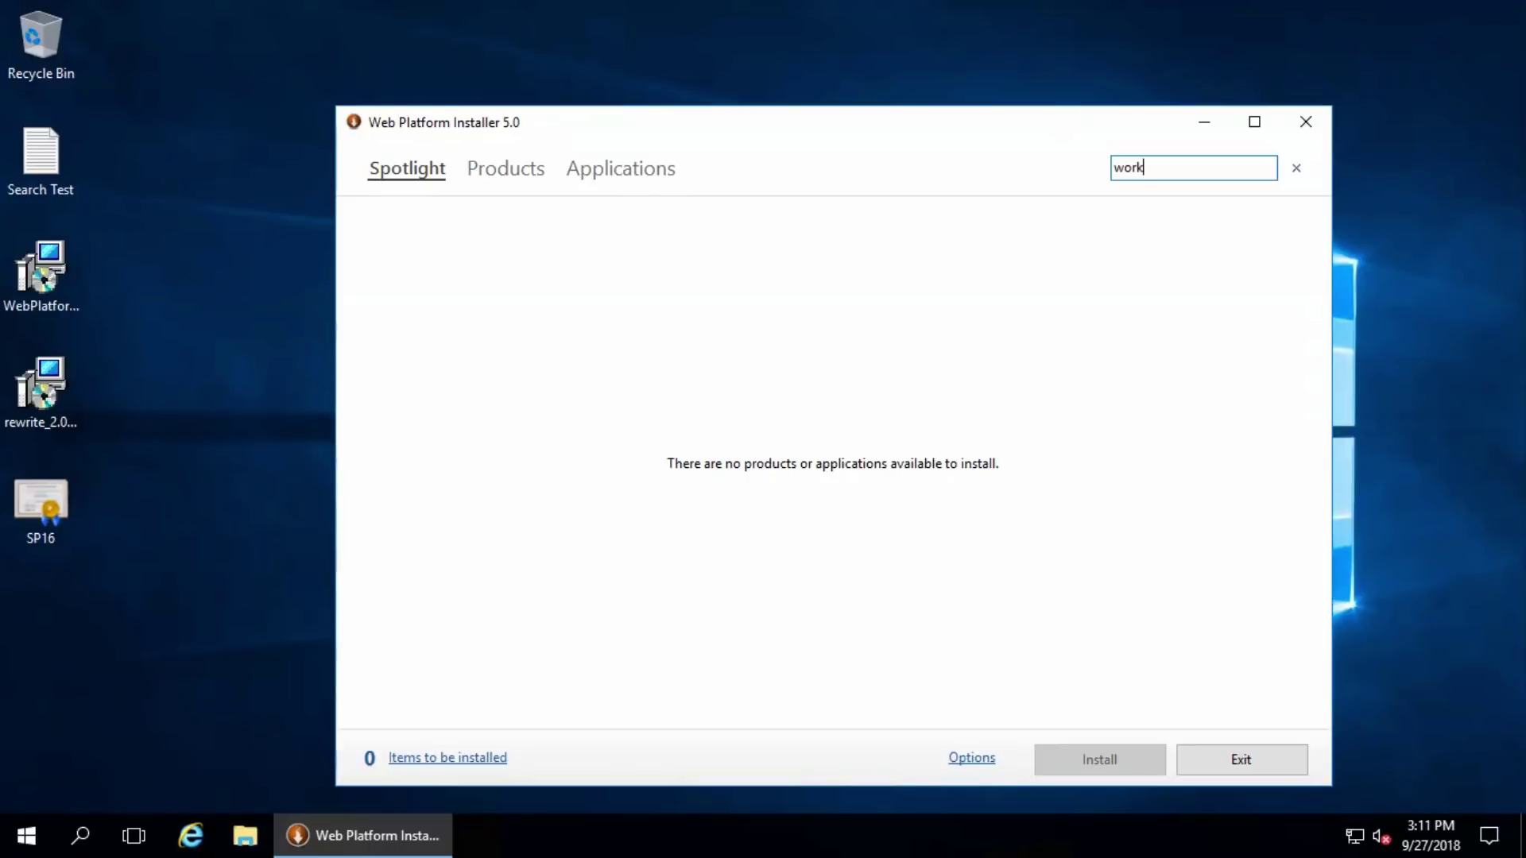
type("flow manager")
key("Return")
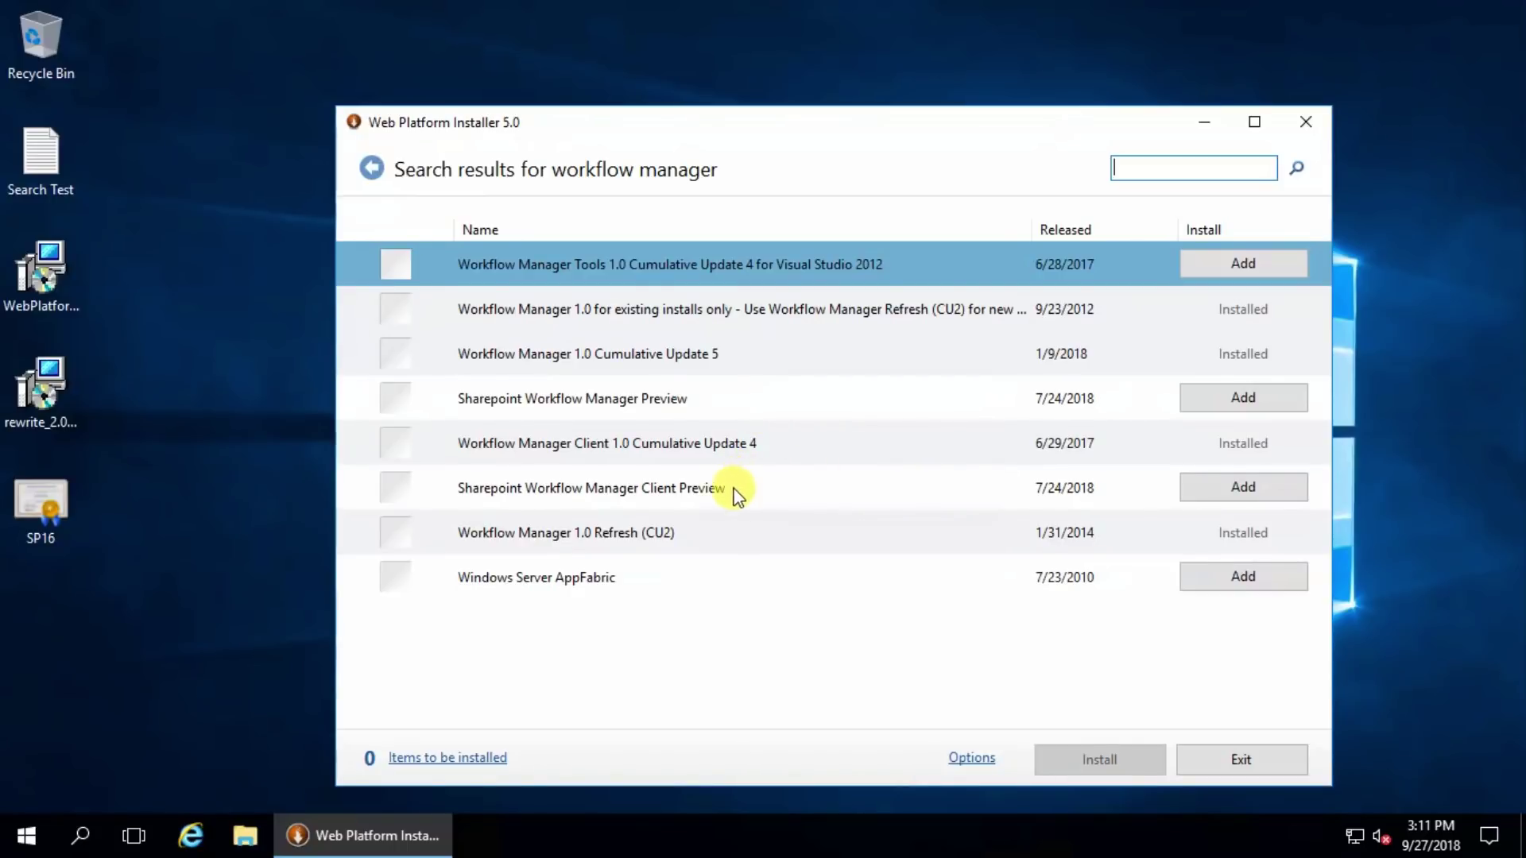
left_click(696, 491)
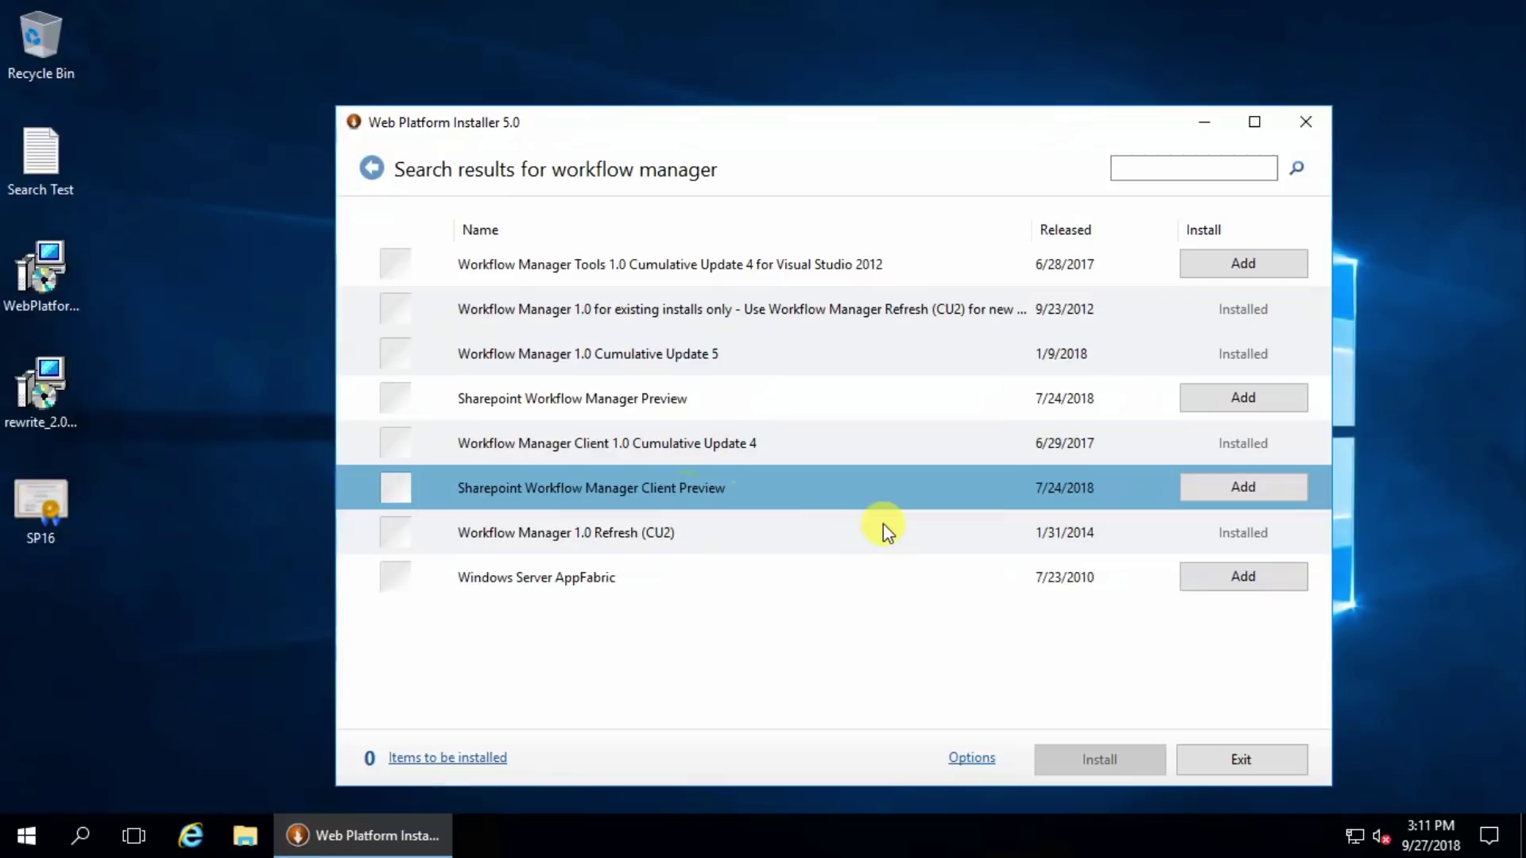
left_click(1238, 499)
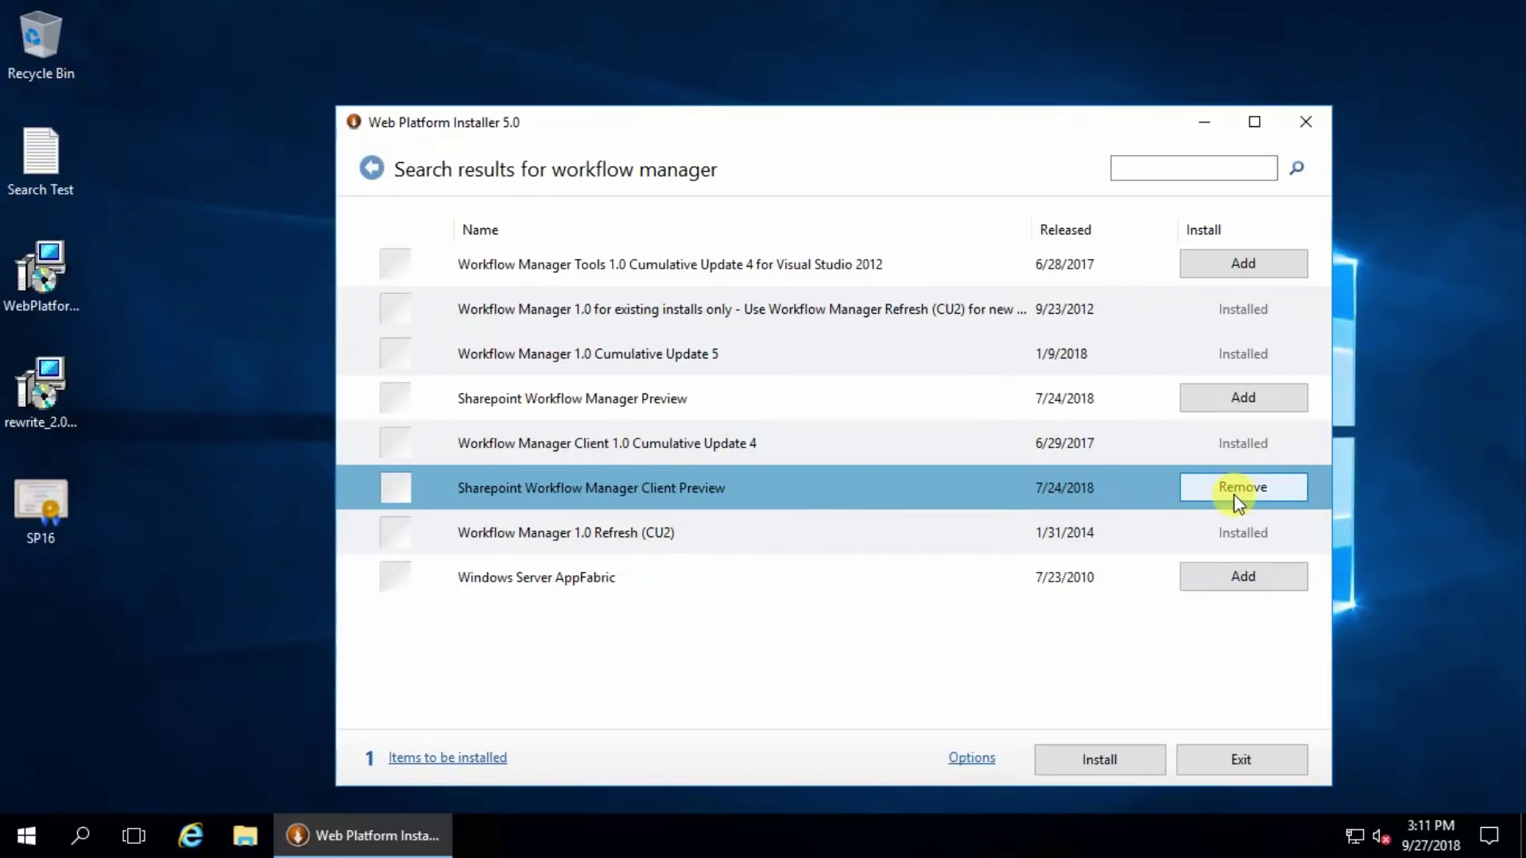
- Install the queued Sharepoint Workflow Manager Client Preview without Microsoft Update, then exit the installer
left_click(1093, 756)
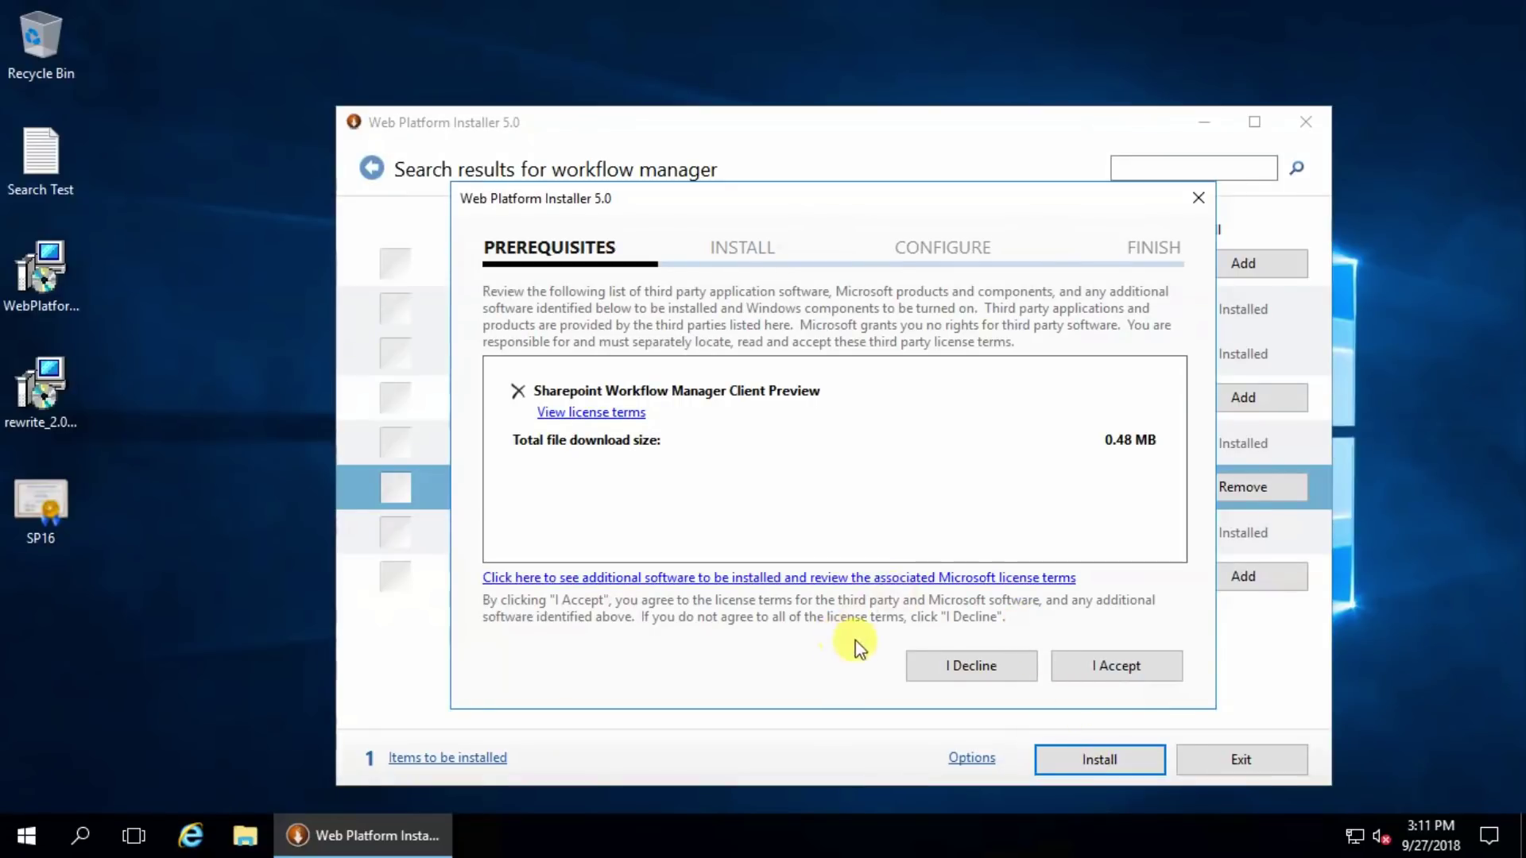
left_click(1081, 670)
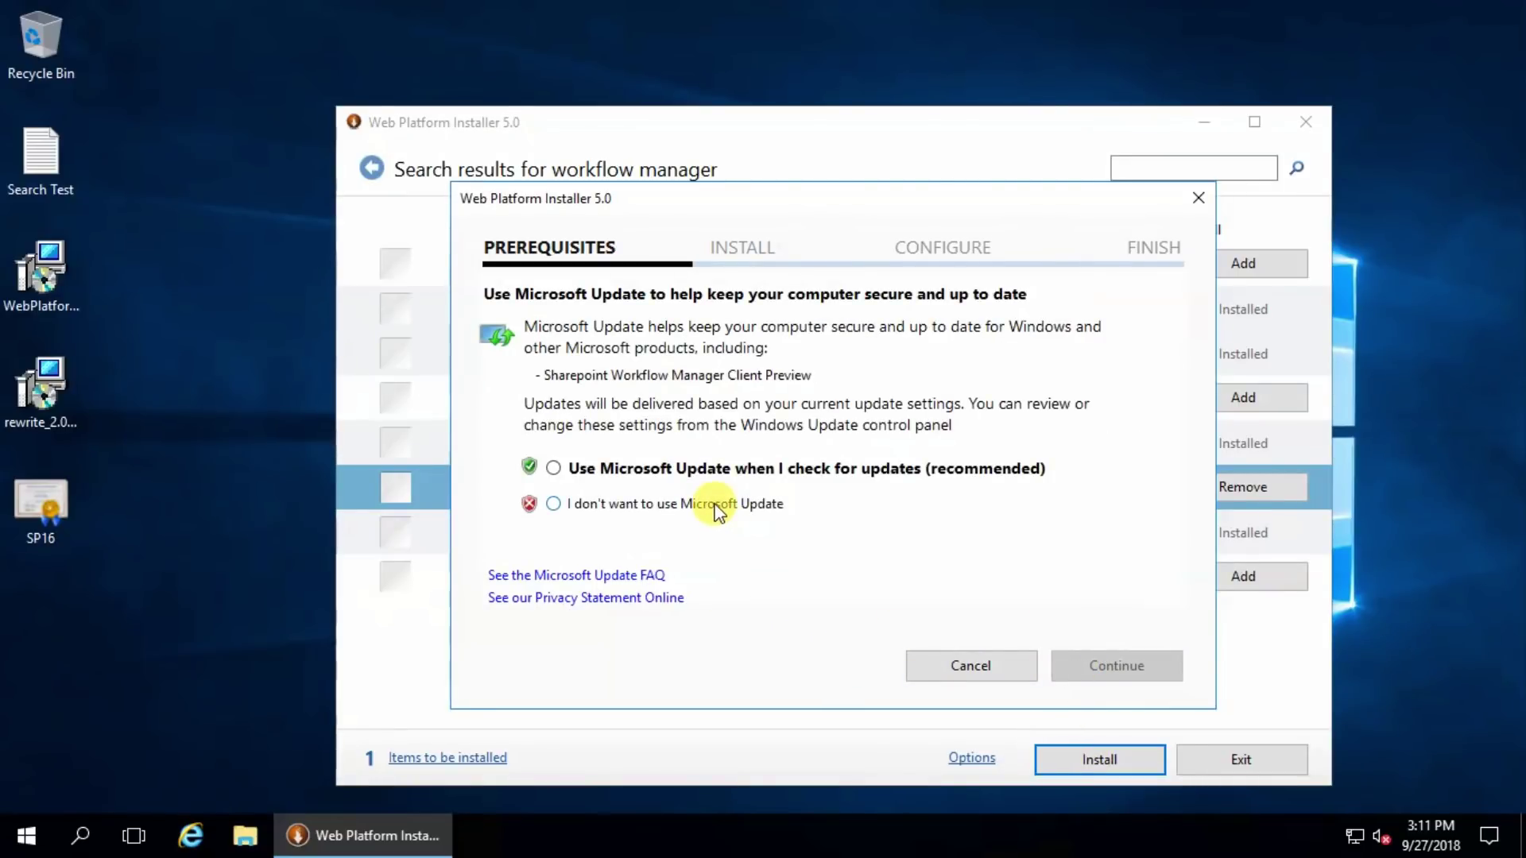
left_click(714, 504)
left_click(1117, 663)
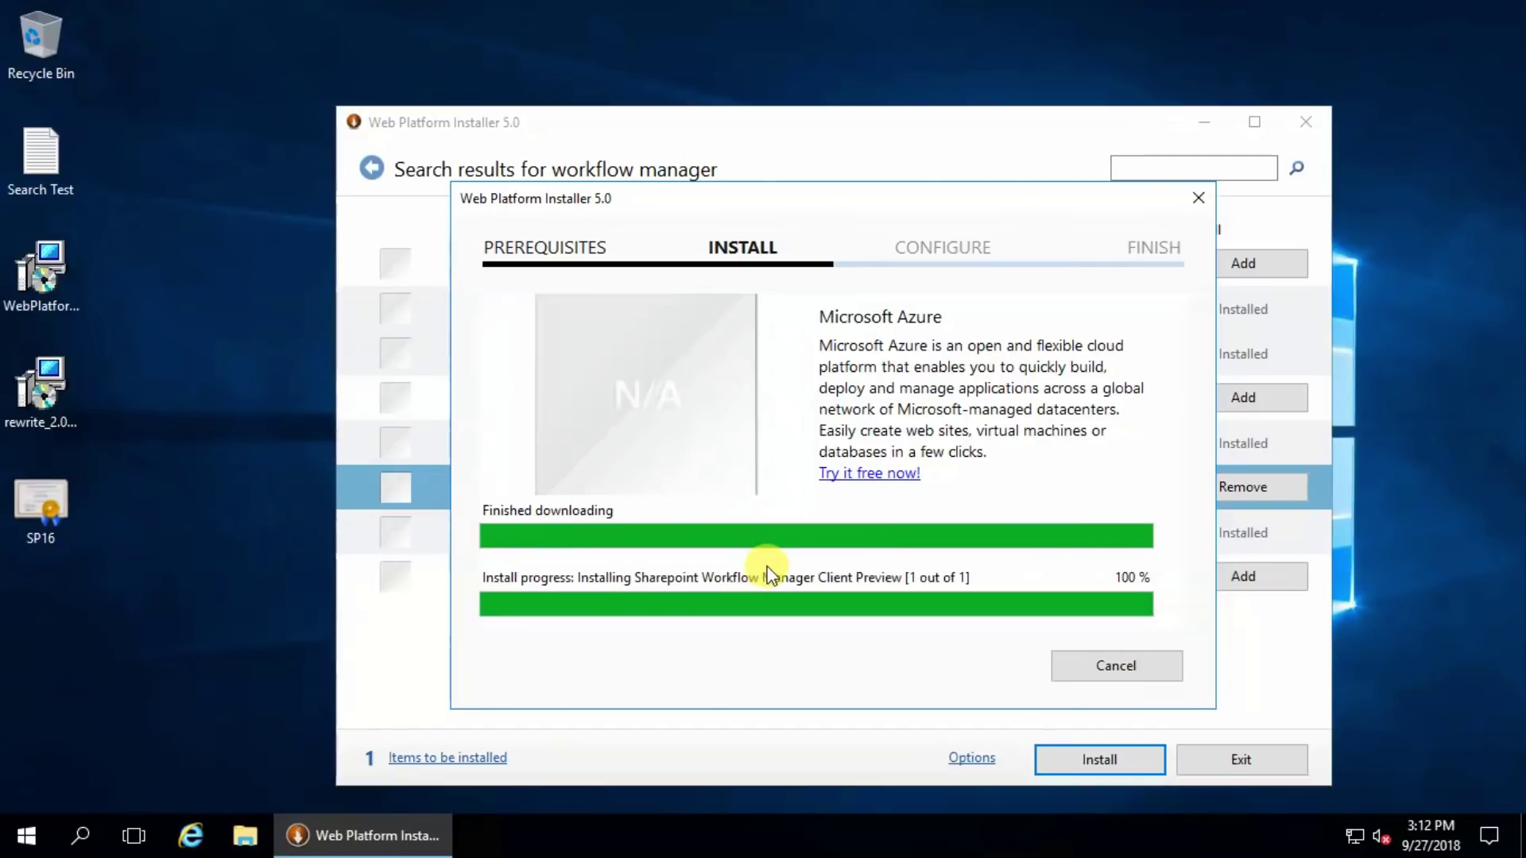
left_click(1111, 667)
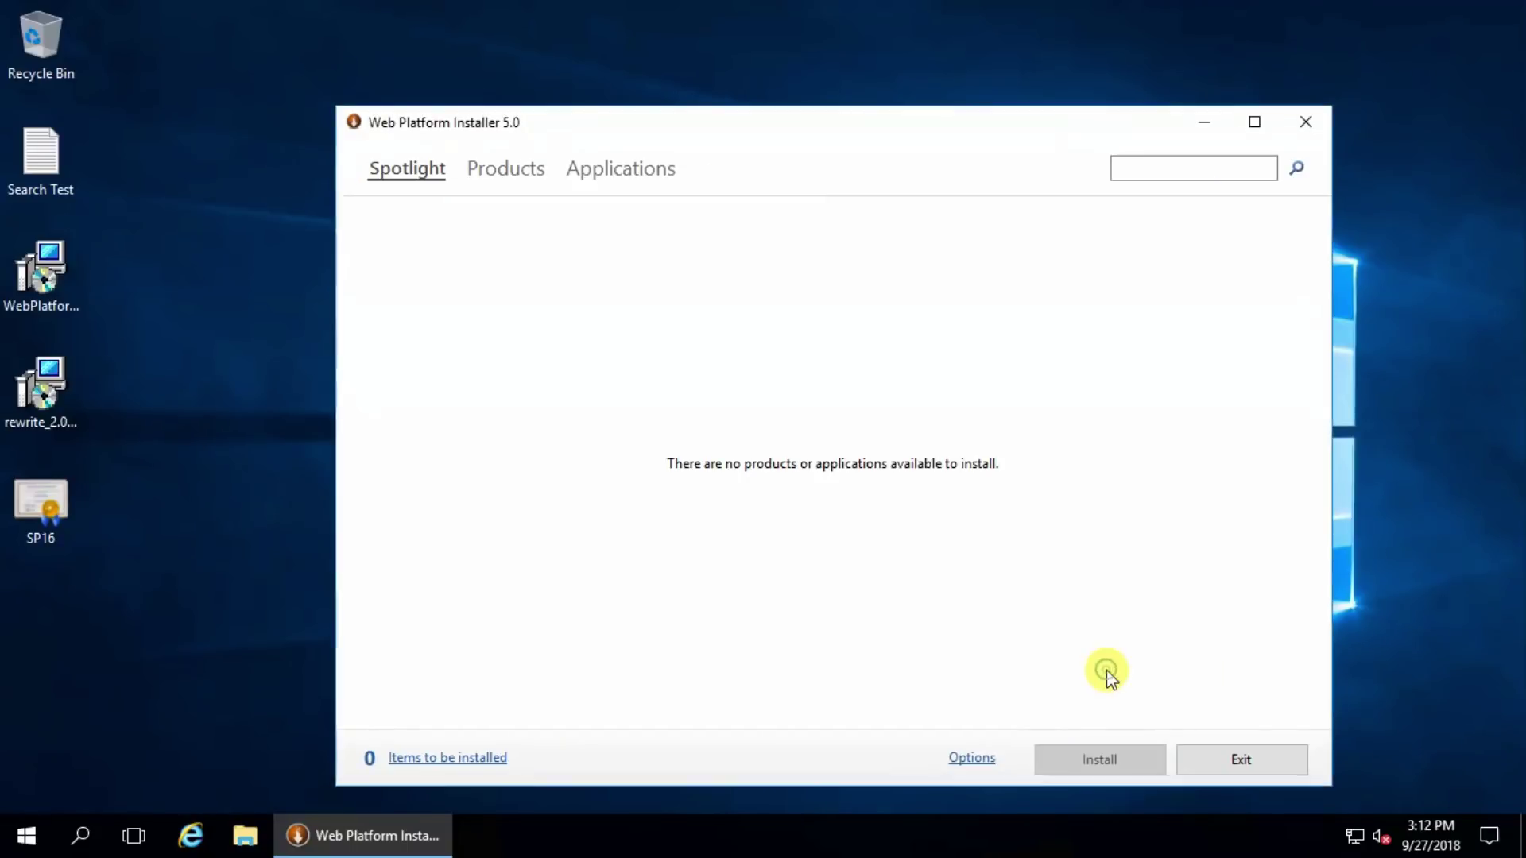
left_click(1238, 758)
left_click(20, 832)
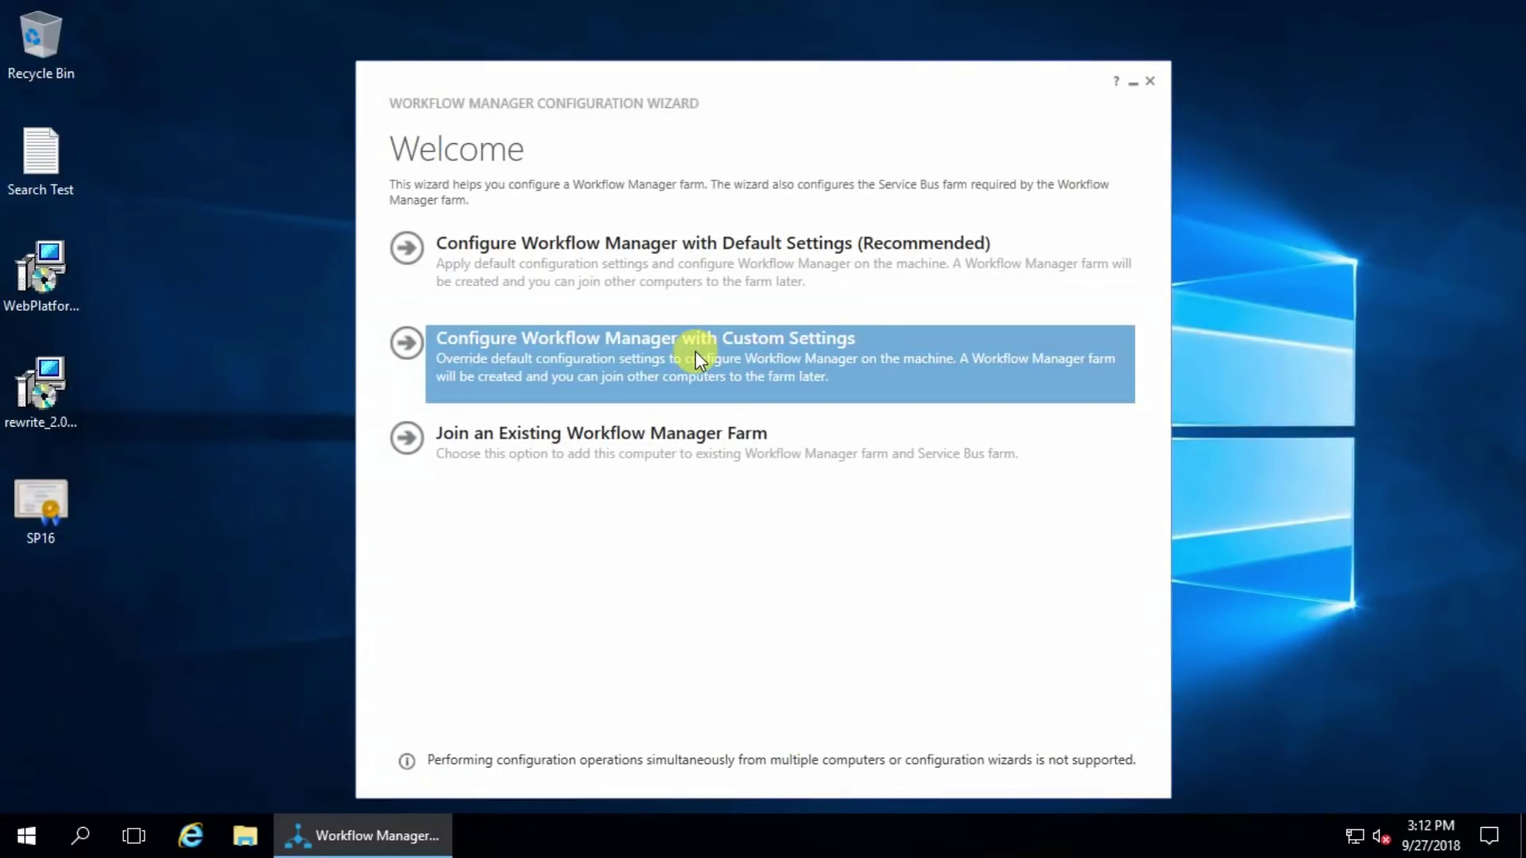
- Choose custom settings and set the SQL Server instance to db, testing the connection
left_click(695, 352)
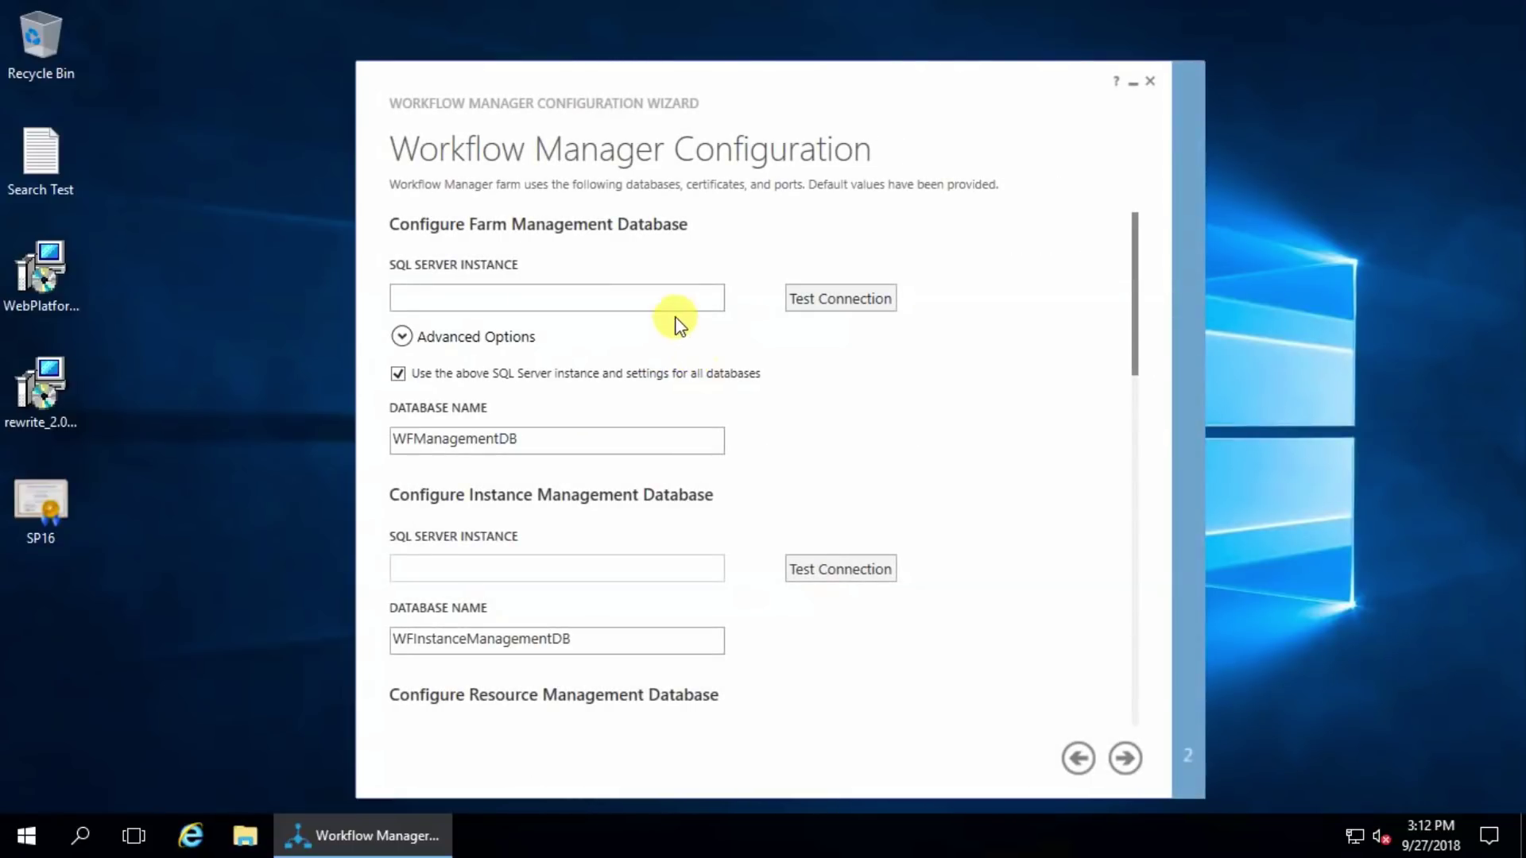
left_click(620, 298)
type("db")
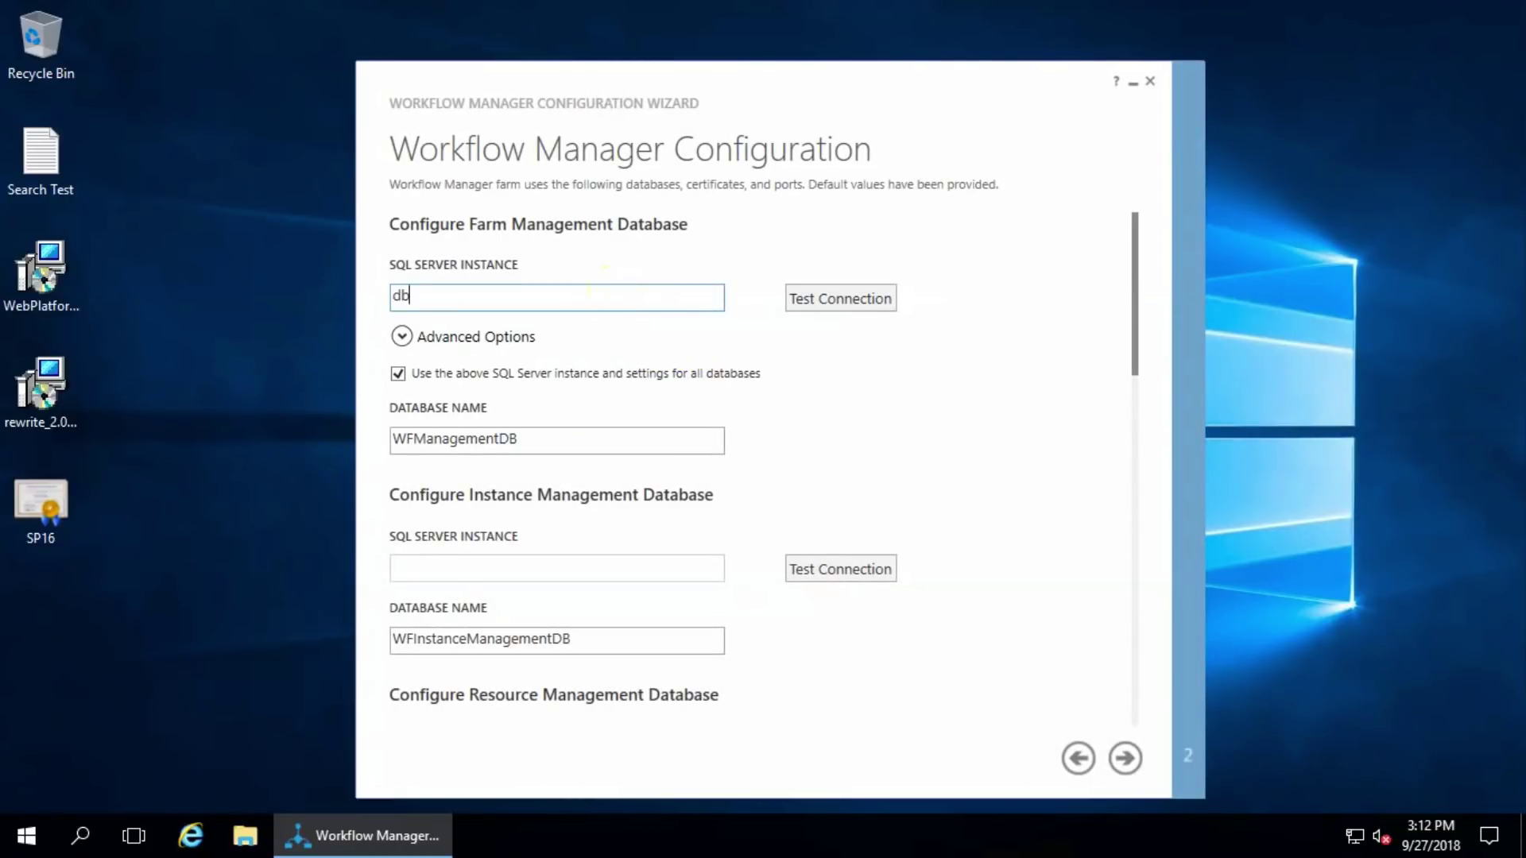
left_click(850, 295)
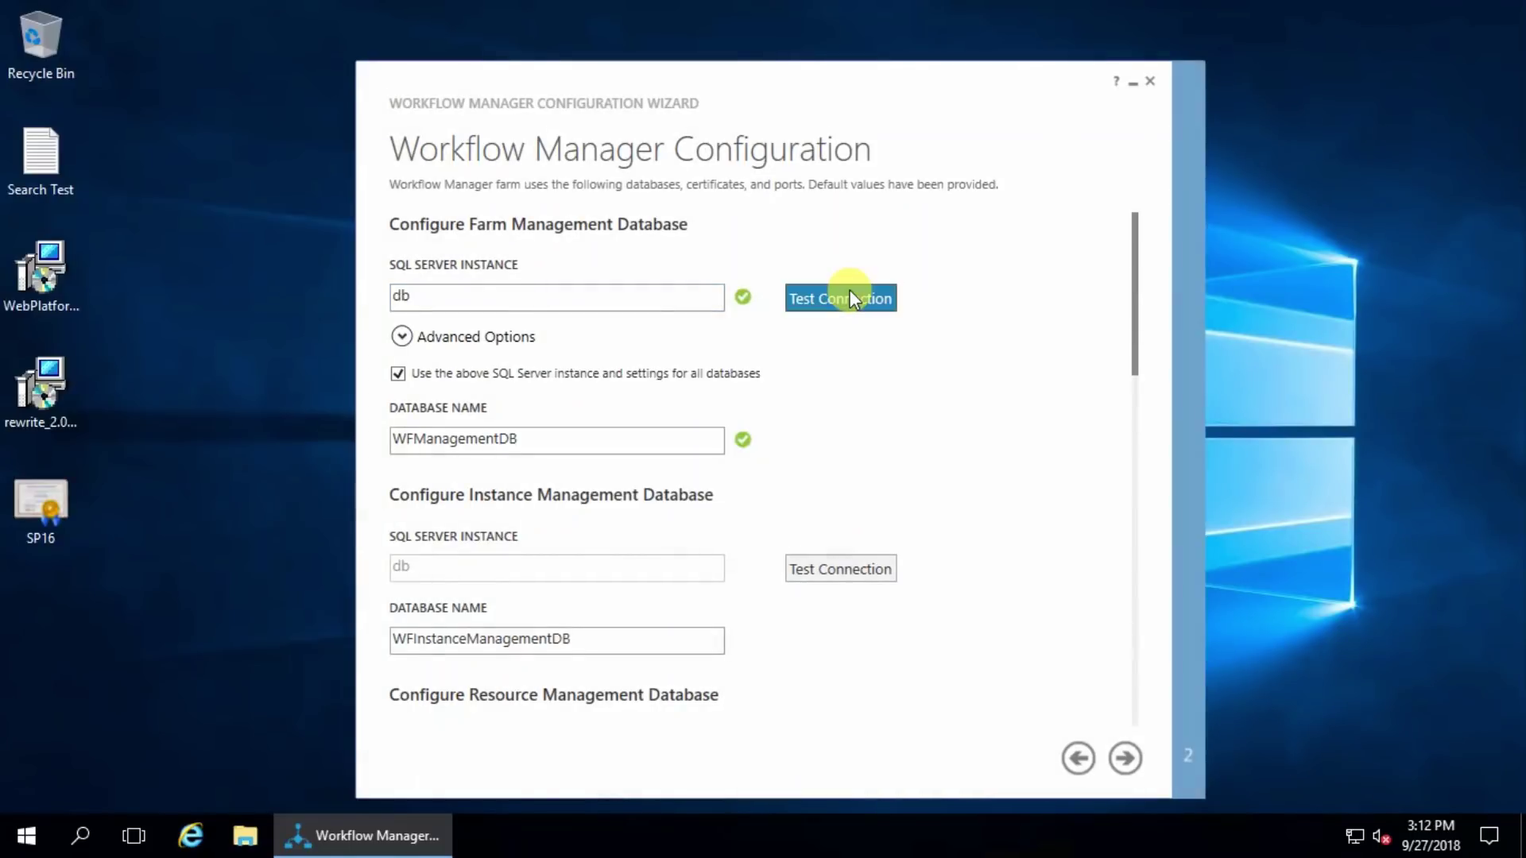
- Review the WFManagementDB, WFInstanceManagementDB and WFResourceManagementDB database names
double_click(560, 440)
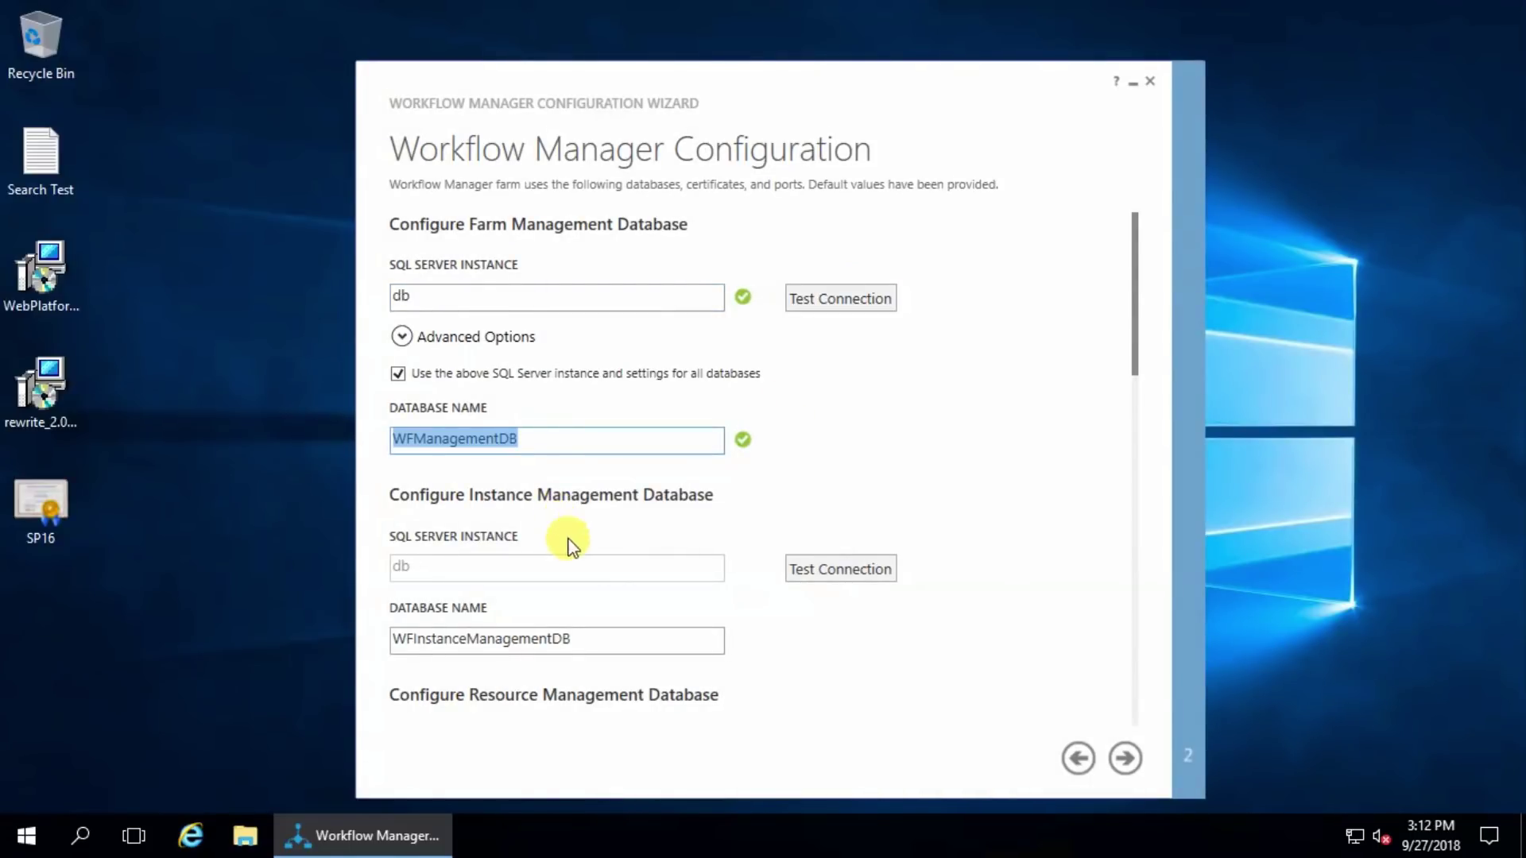
scroll(569, 557, "down", 2)
double_click(574, 530)
scroll(668, 564, "down", 3)
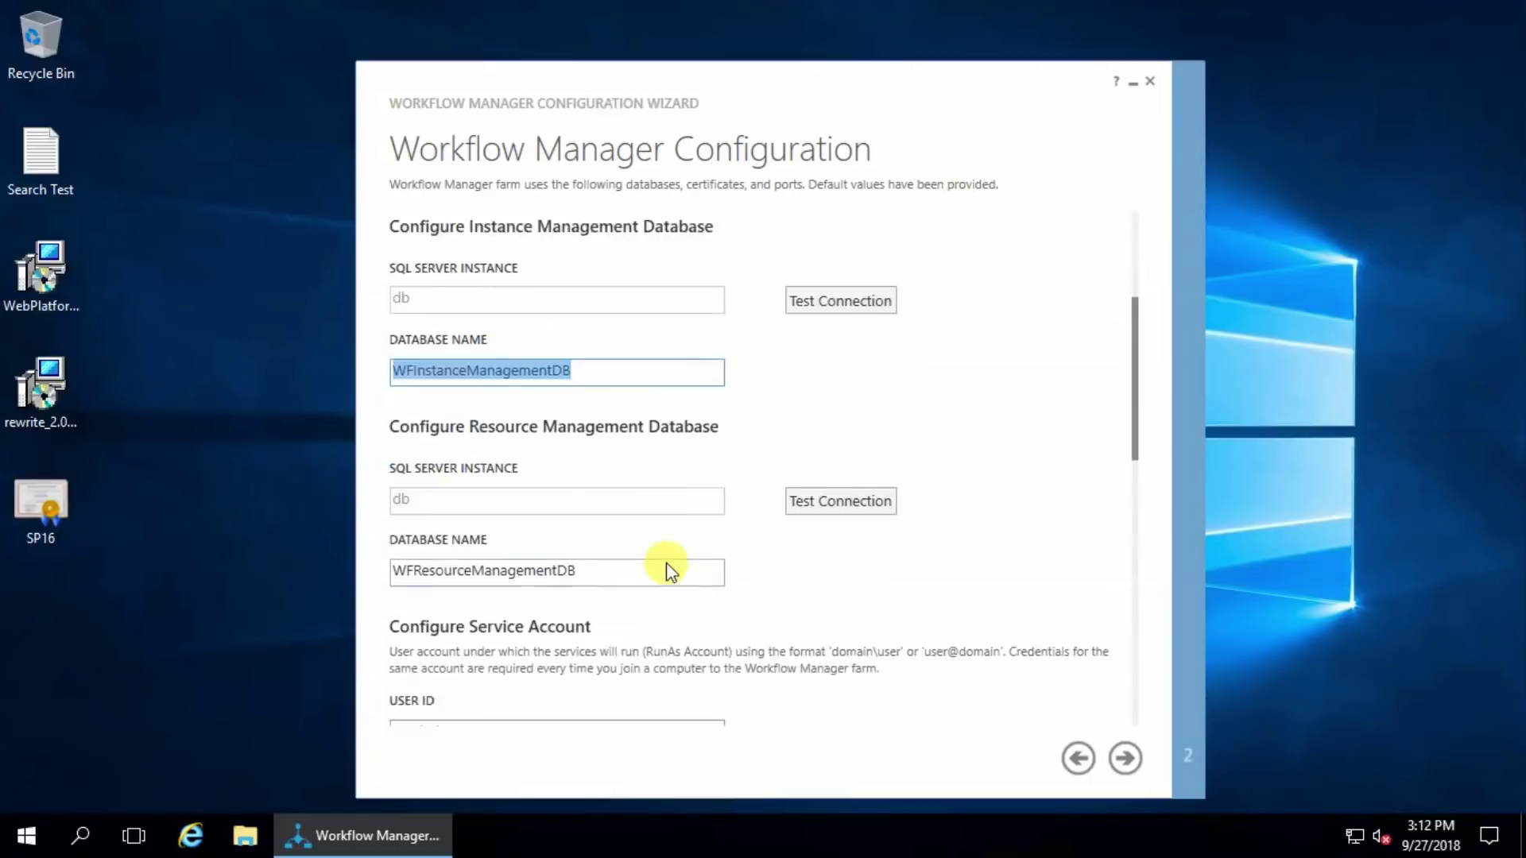
scroll(556, 566, "up", 1)
double_click(540, 623)
scroll(604, 516, "up", 4)
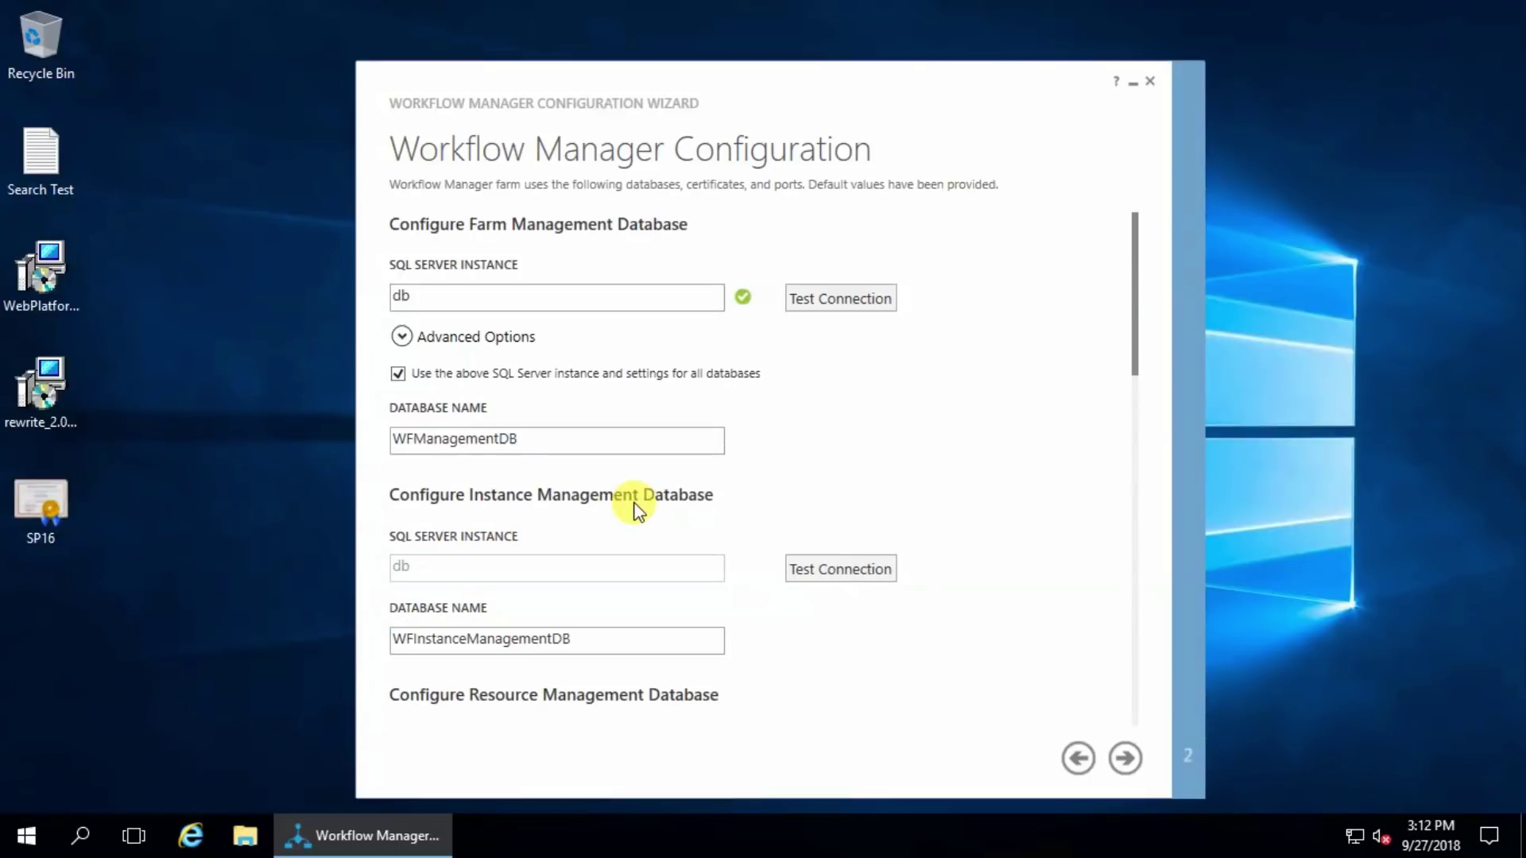
scroll(743, 536, "down", 6)
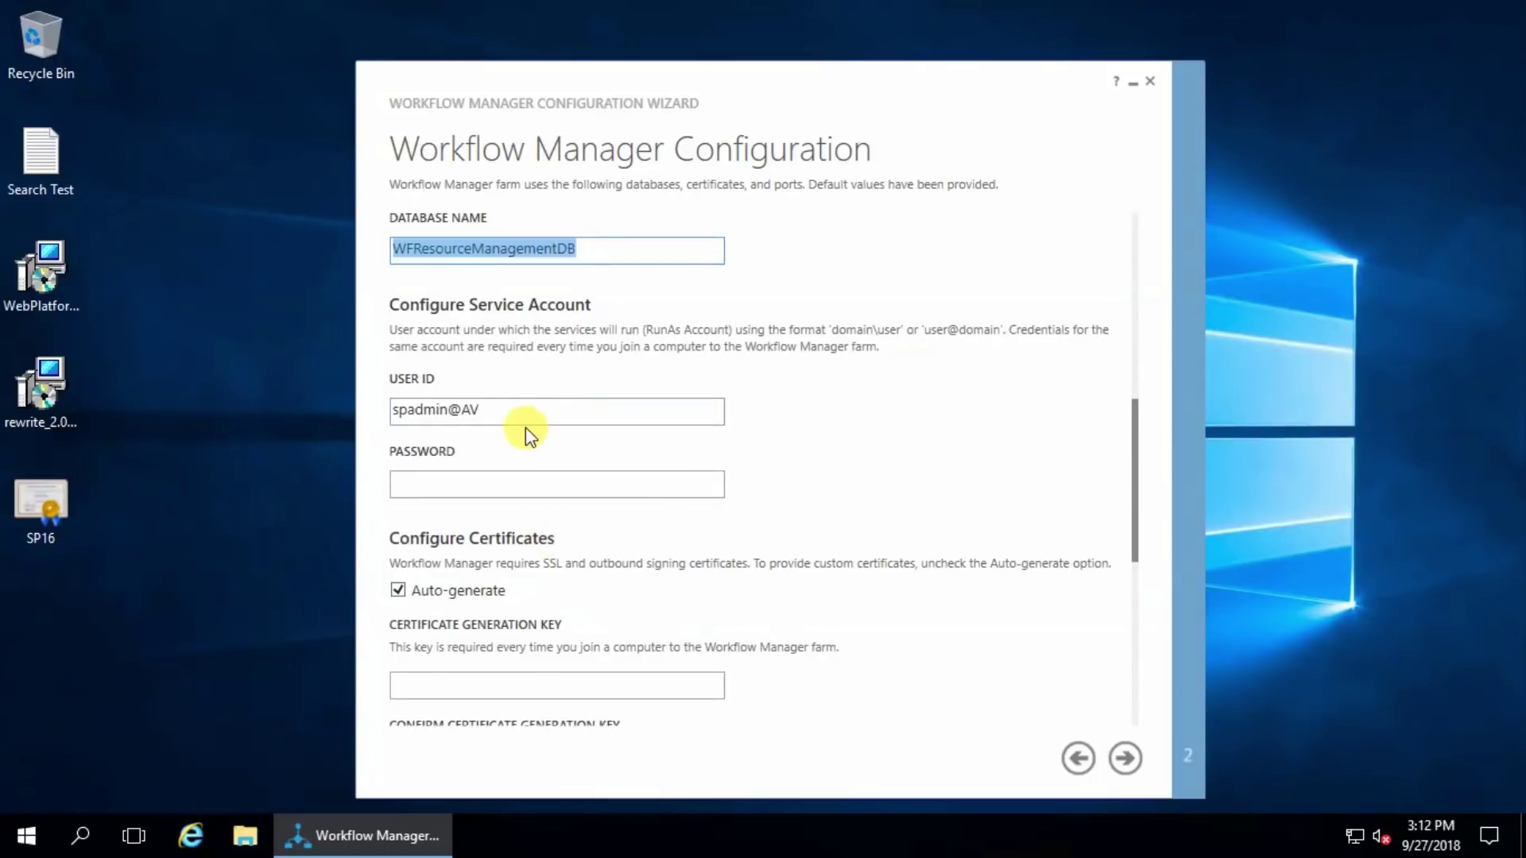
- Replace the service account user ID and enter the account password
left_click_drag(513, 410, 391, 411)
type("av\\")
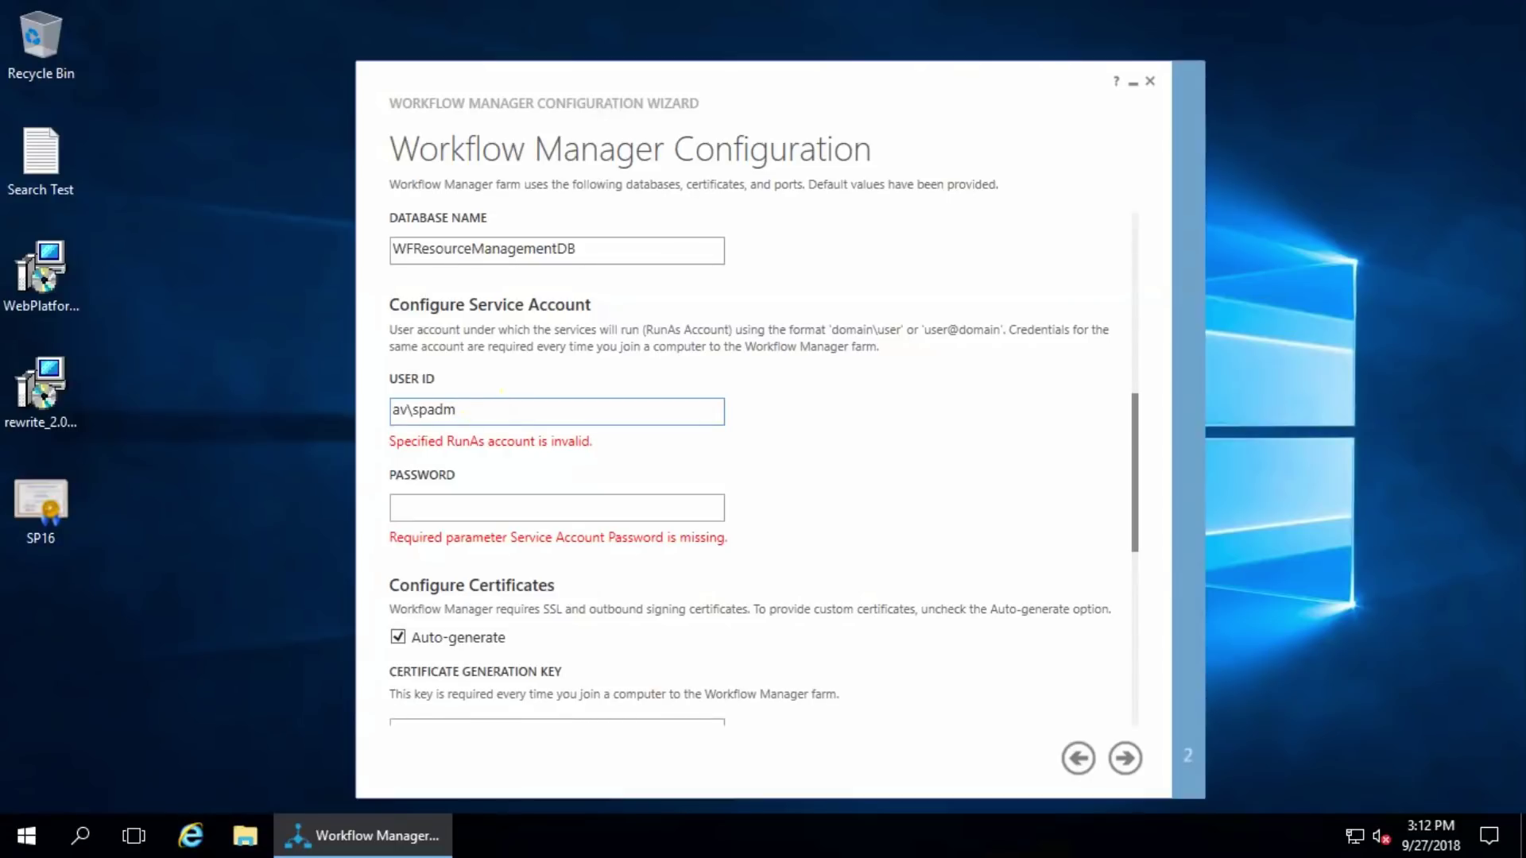
key("Tab")
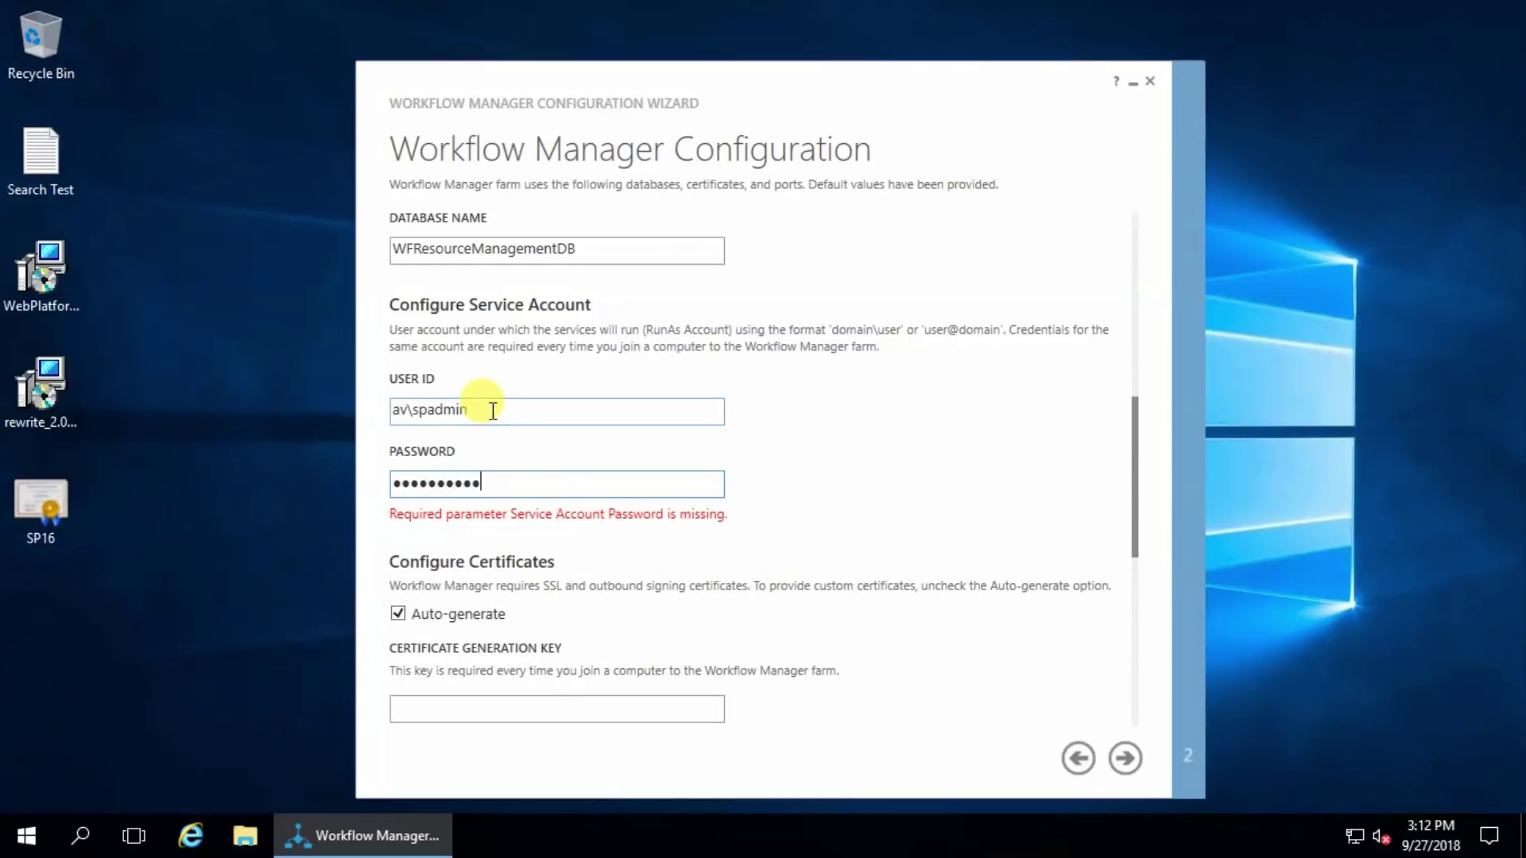
- Turn off certificate auto-generation under Configure Certificates
scroll(878, 516, "down", 3)
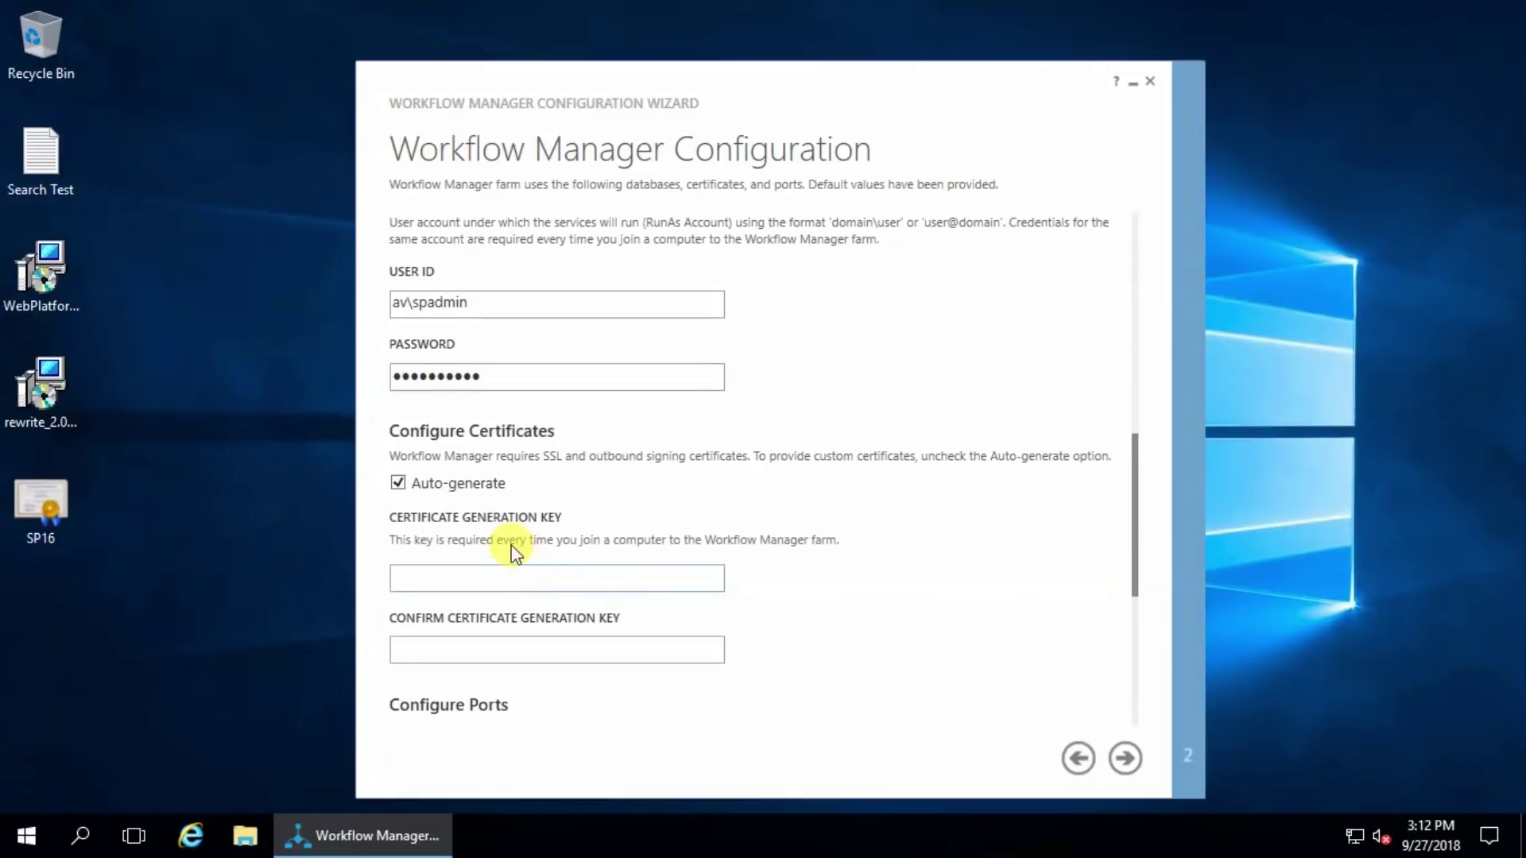
left_click(400, 484)
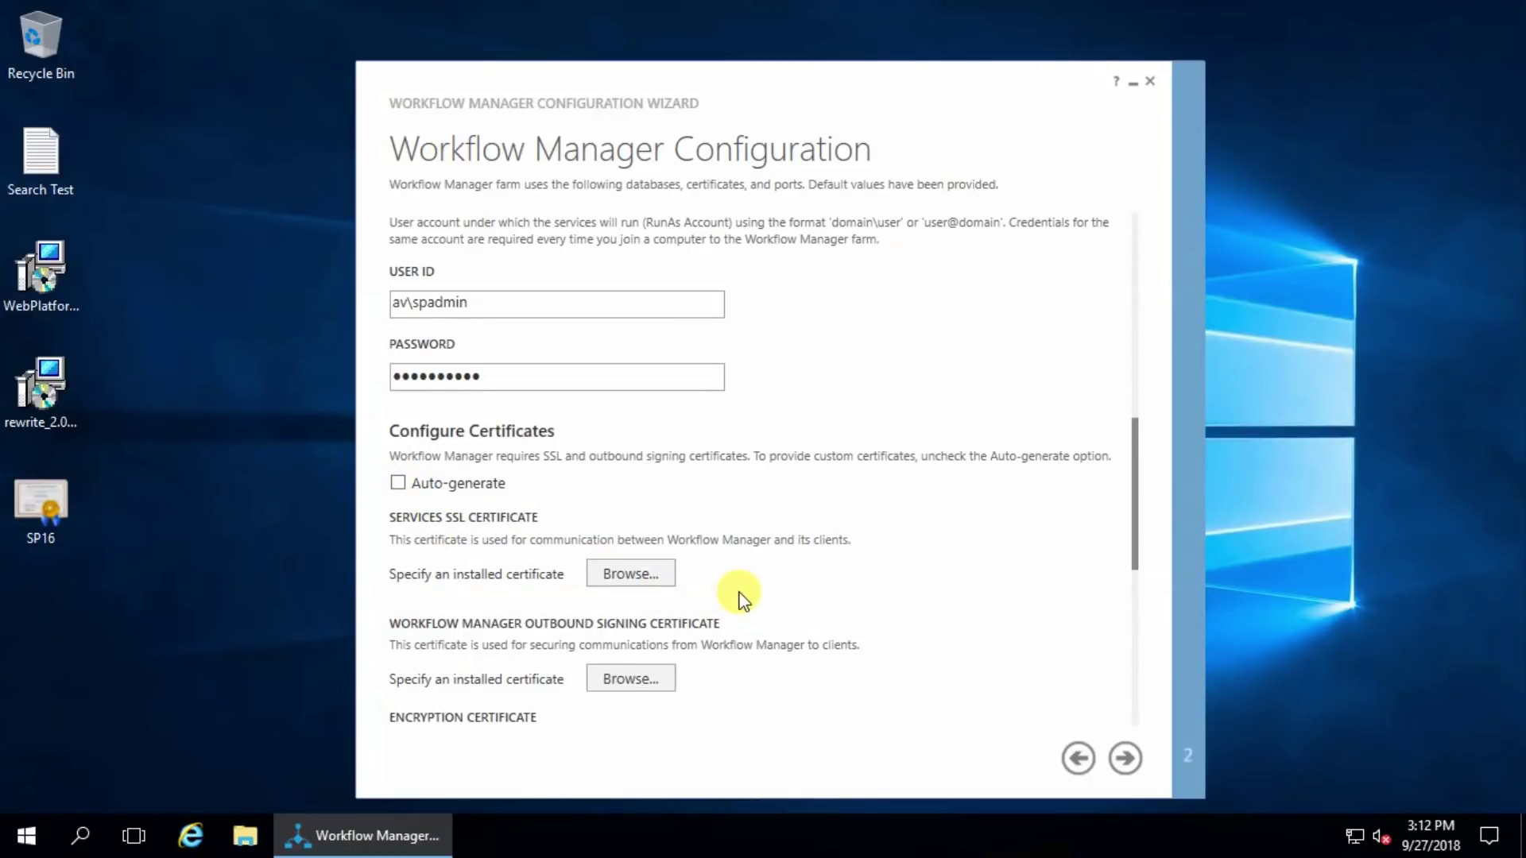
left_click_drag(839, 79, 910, 65)
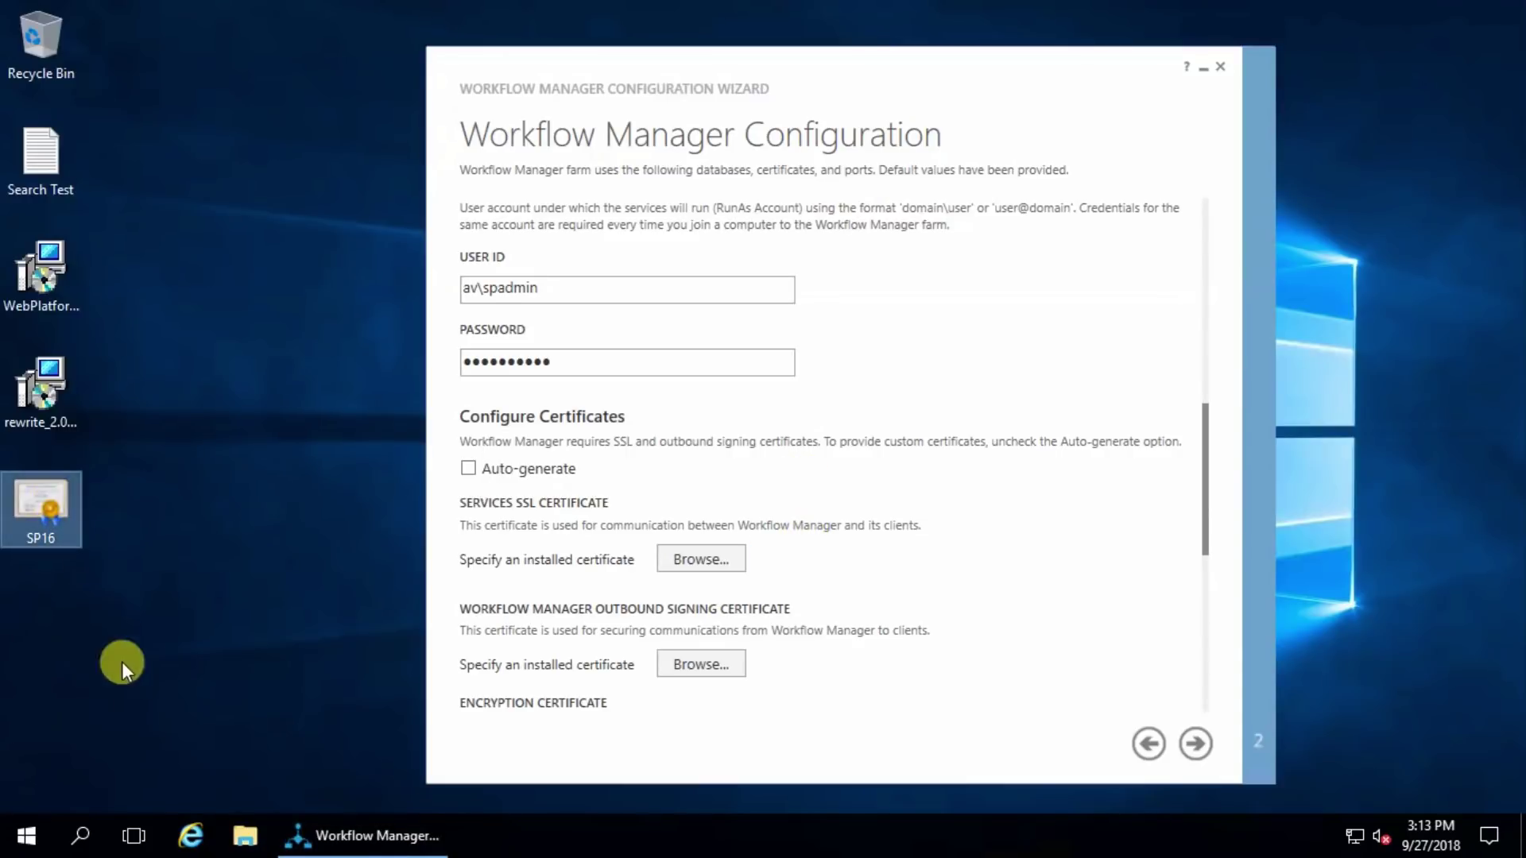
- Open IIS Manager on SP16's Server Certificates and select the SP16.AV.LOCAL certificate
left_click(19, 842)
type("iss")
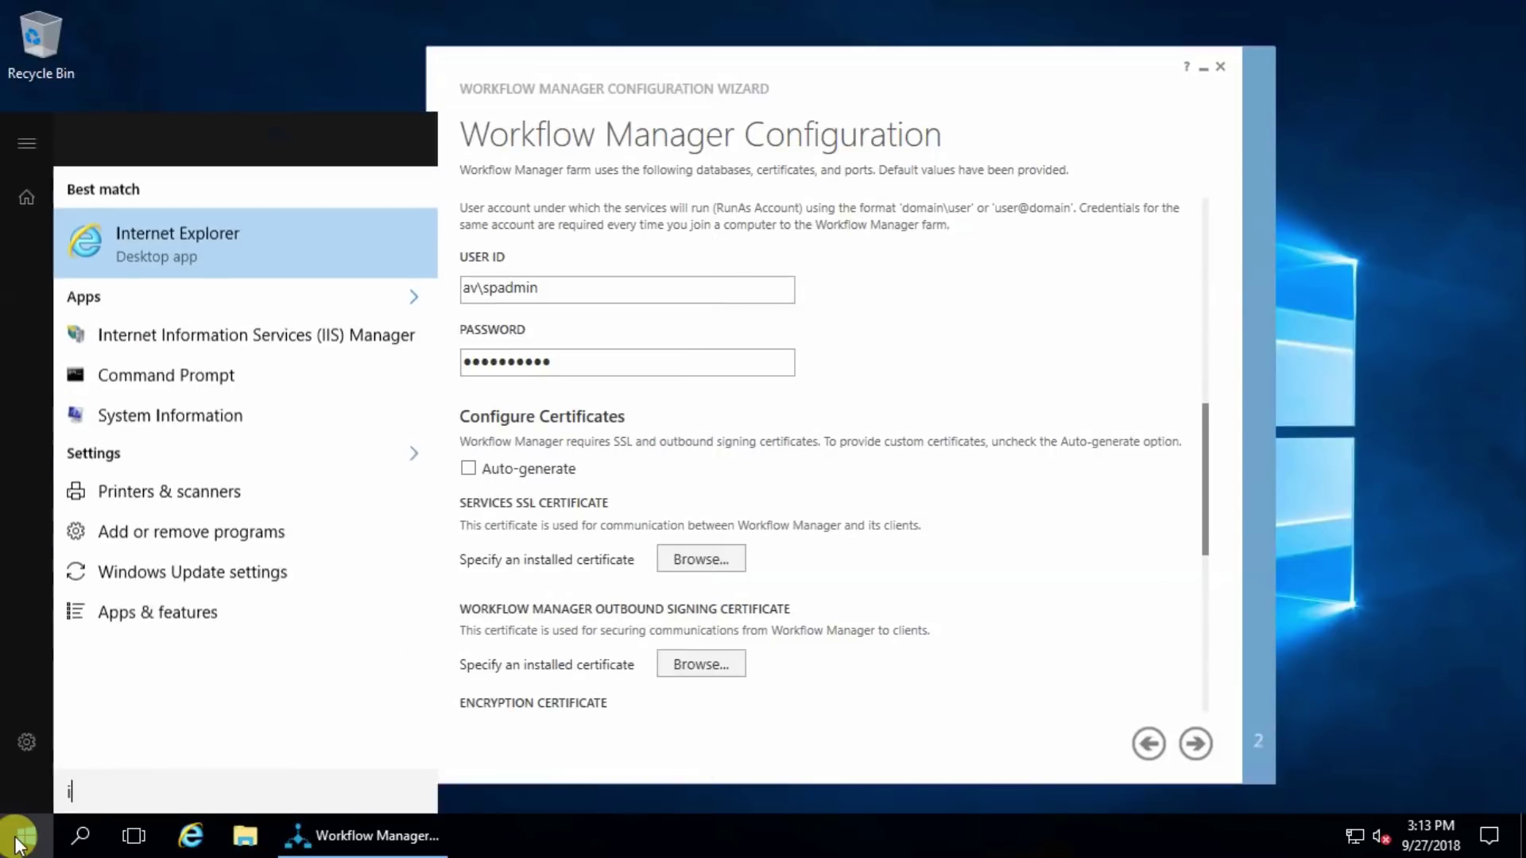
left_click(193, 189)
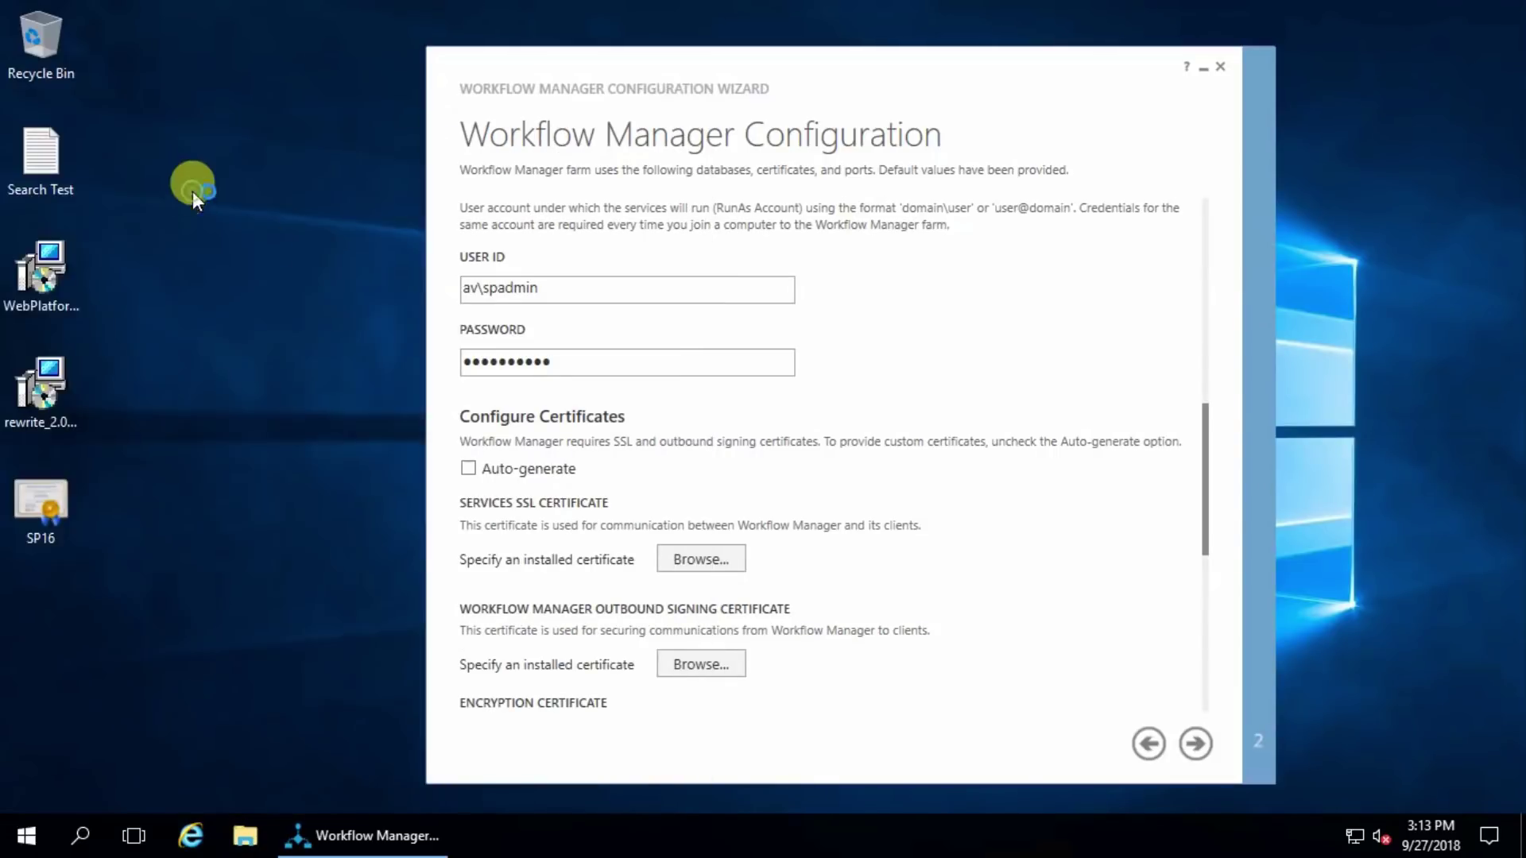
double_click(107, 176)
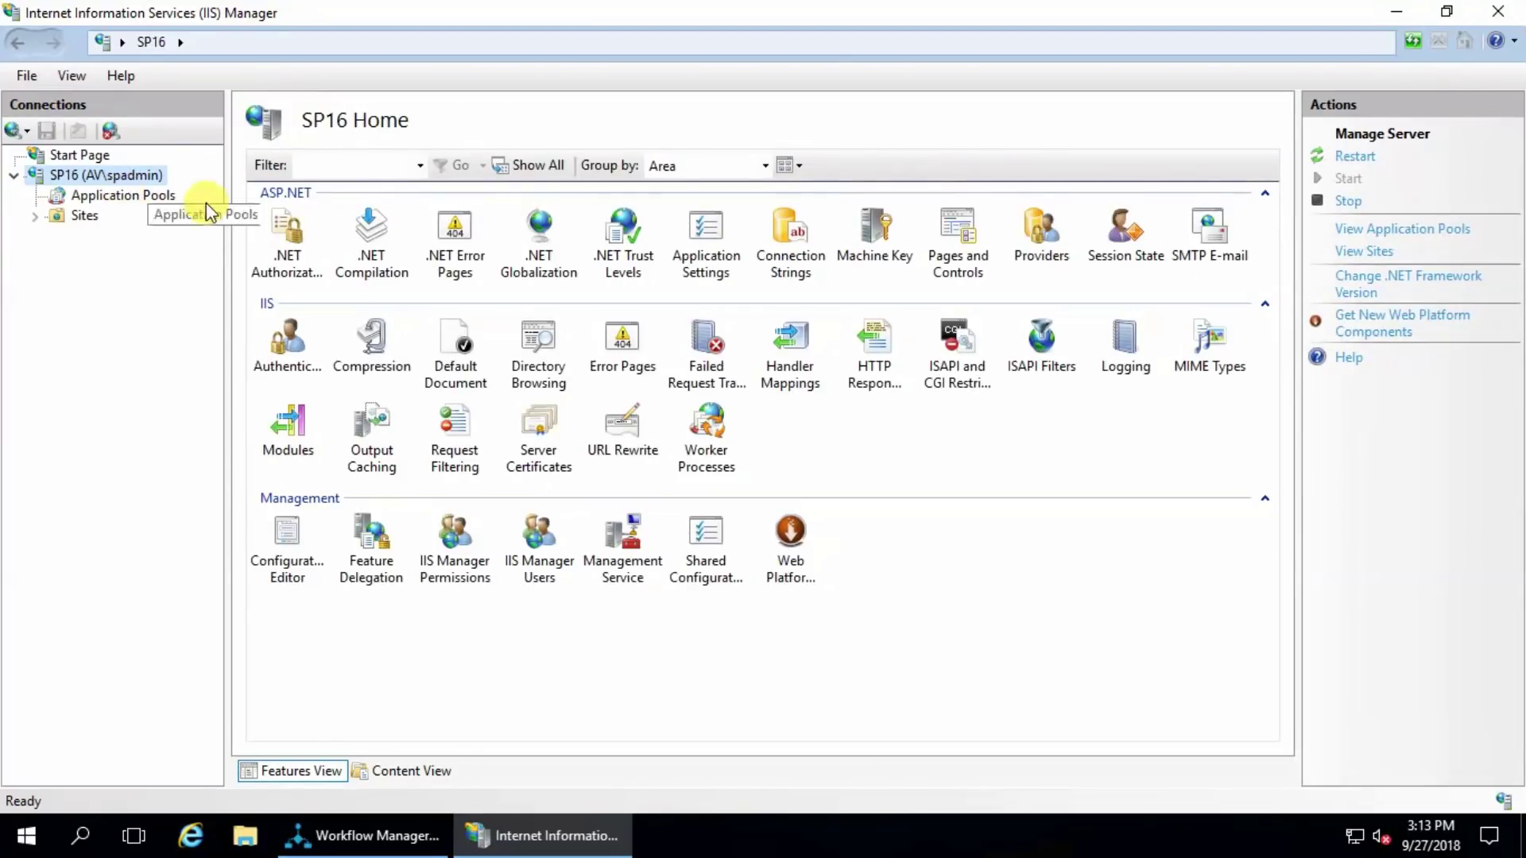
left_click(551, 435)
double_click(550, 435)
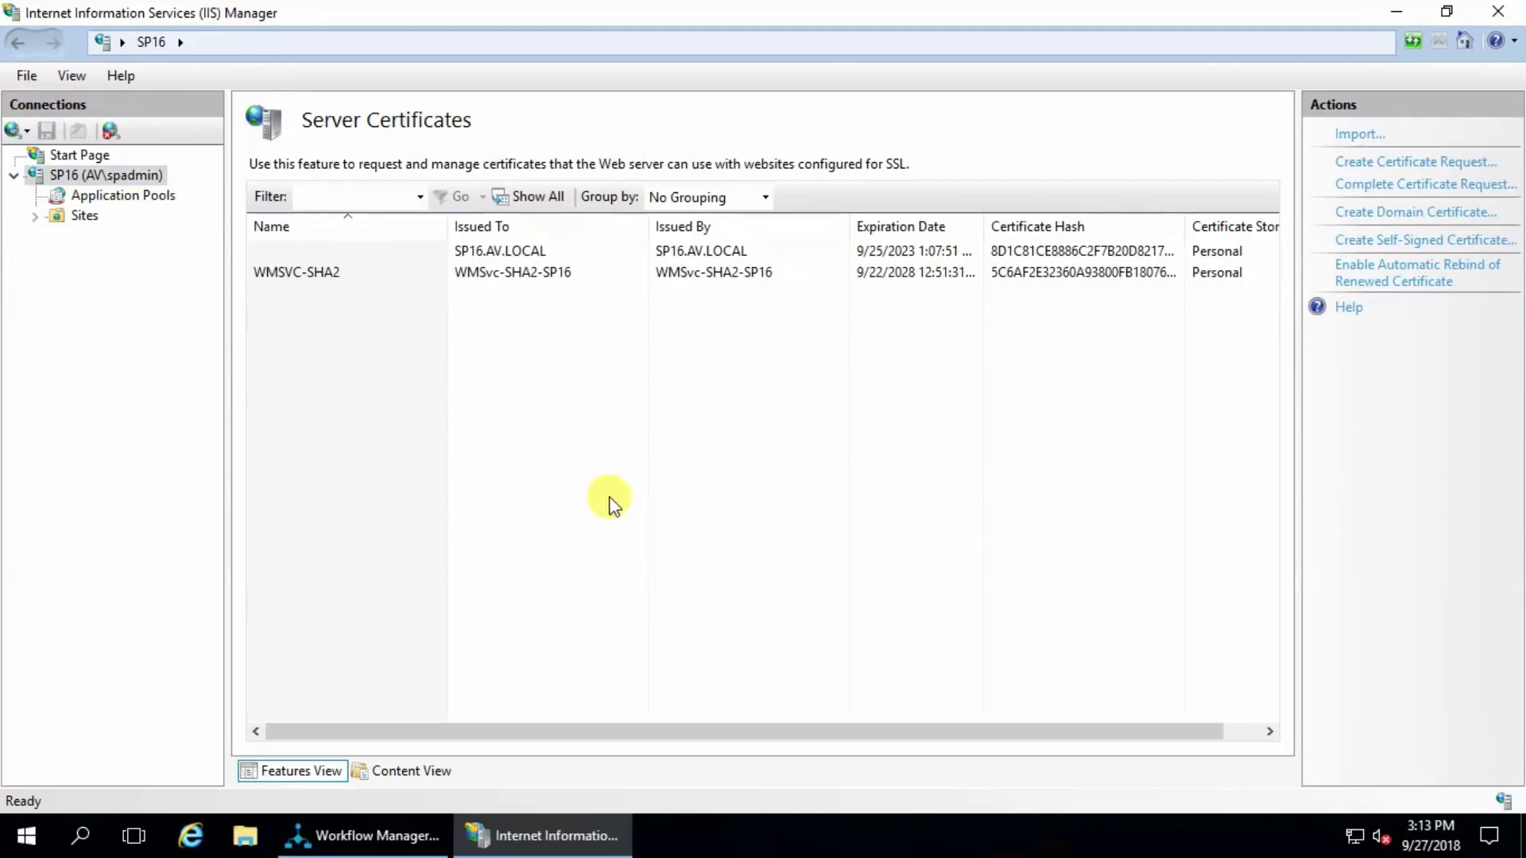
left_click(500, 253)
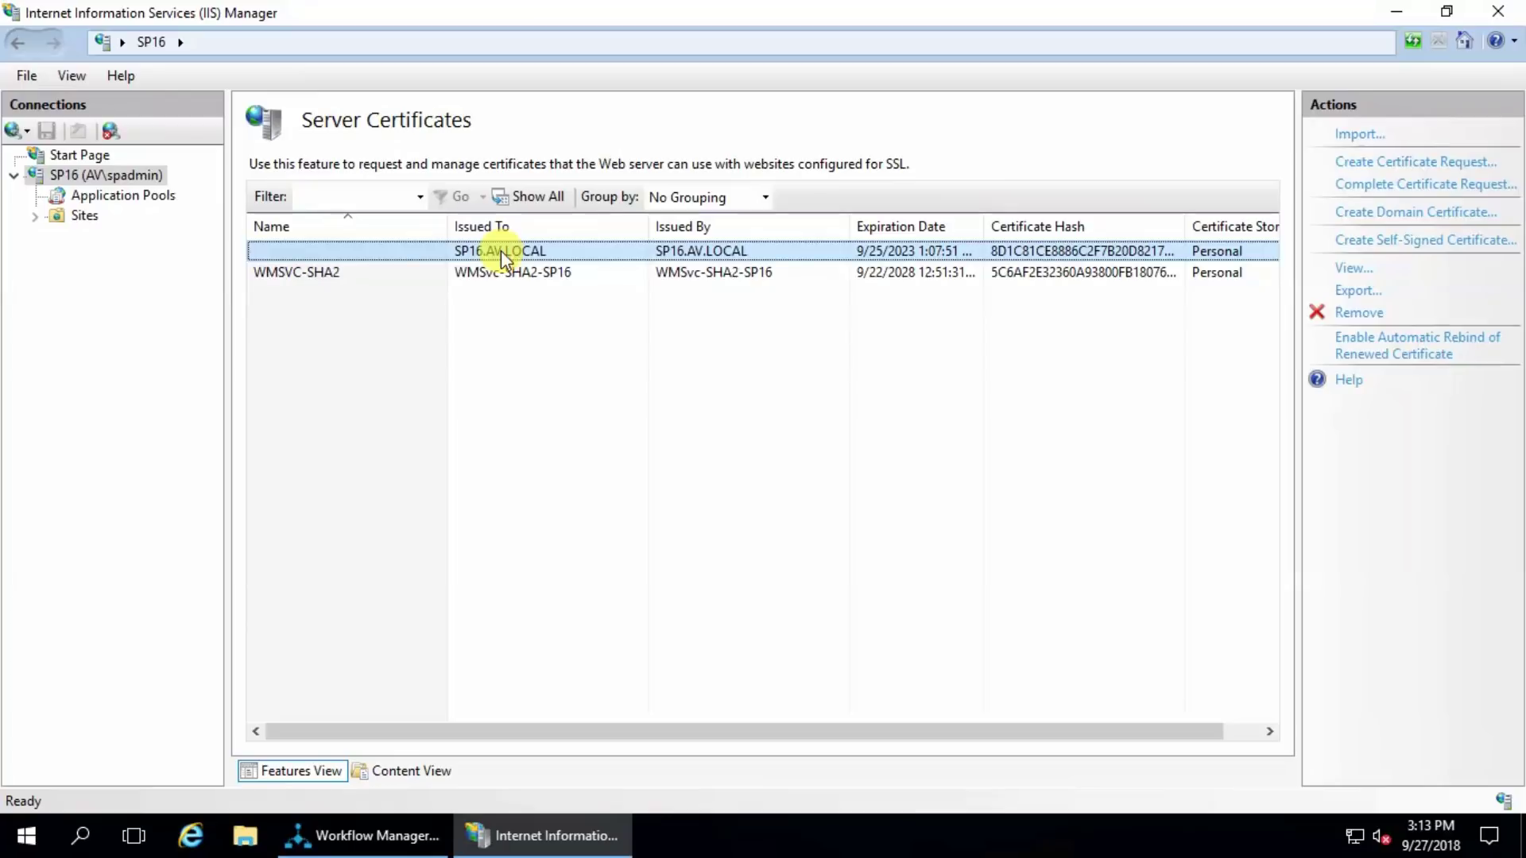
- Open the properties of the SP16.AV.LOCAL certificate from the services SSL certificate chooser
left_click(1396, 16)
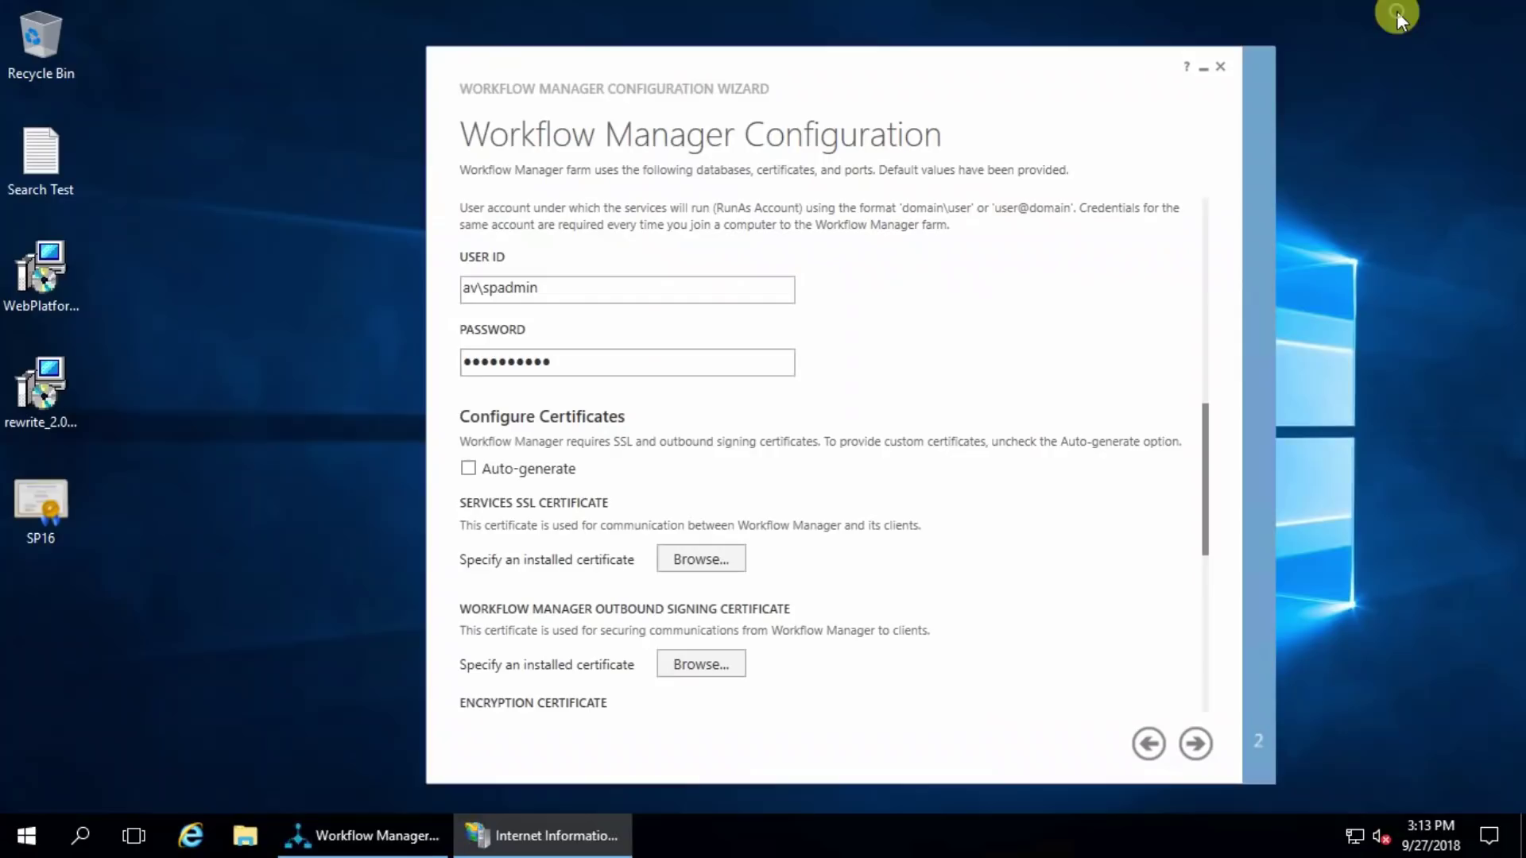
left_click(679, 561)
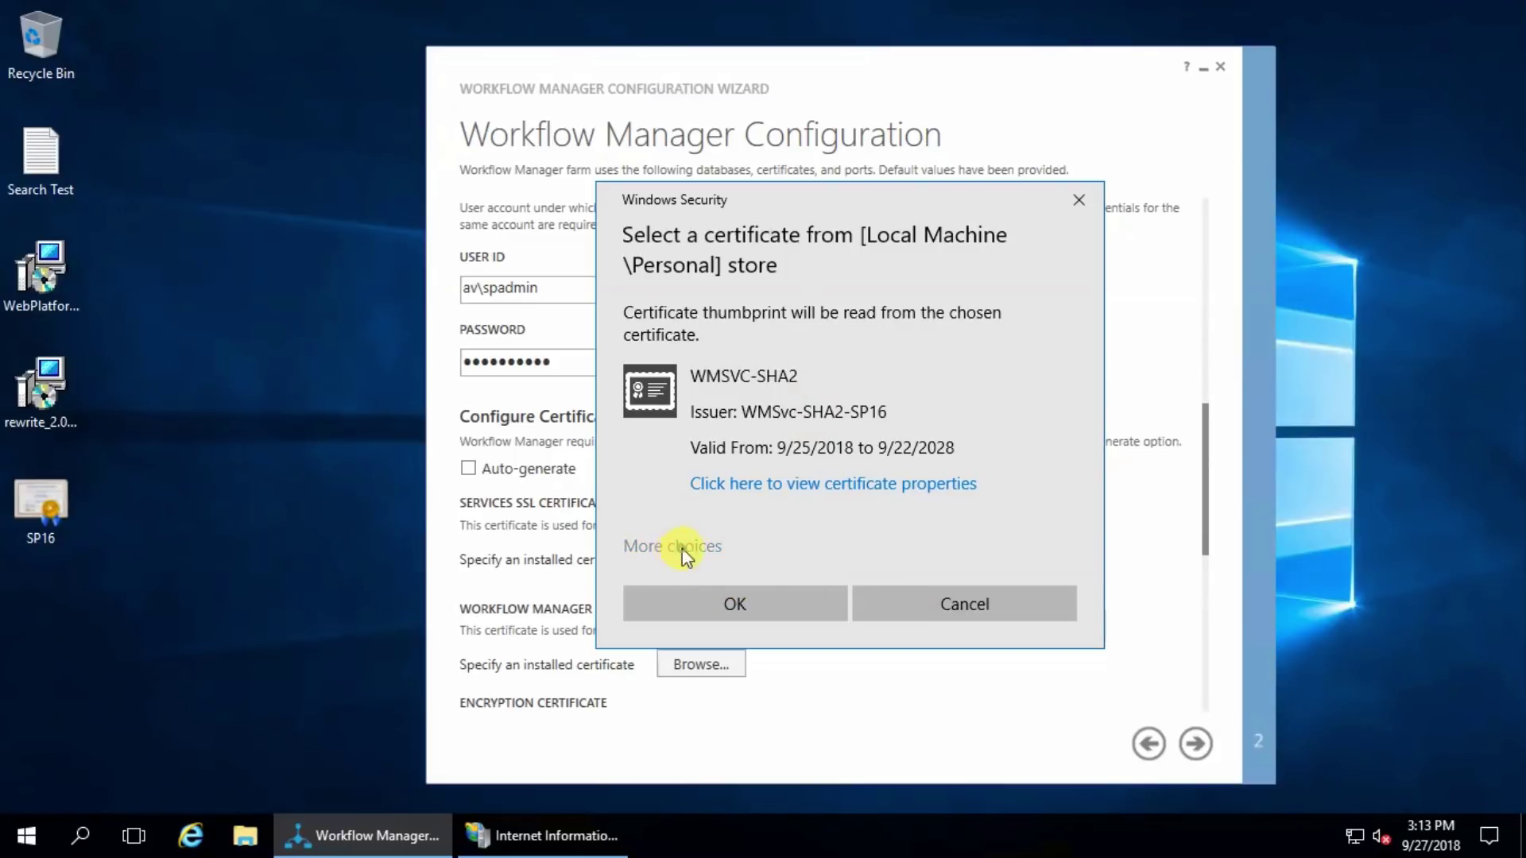
left_click(682, 548)
left_click(768, 716)
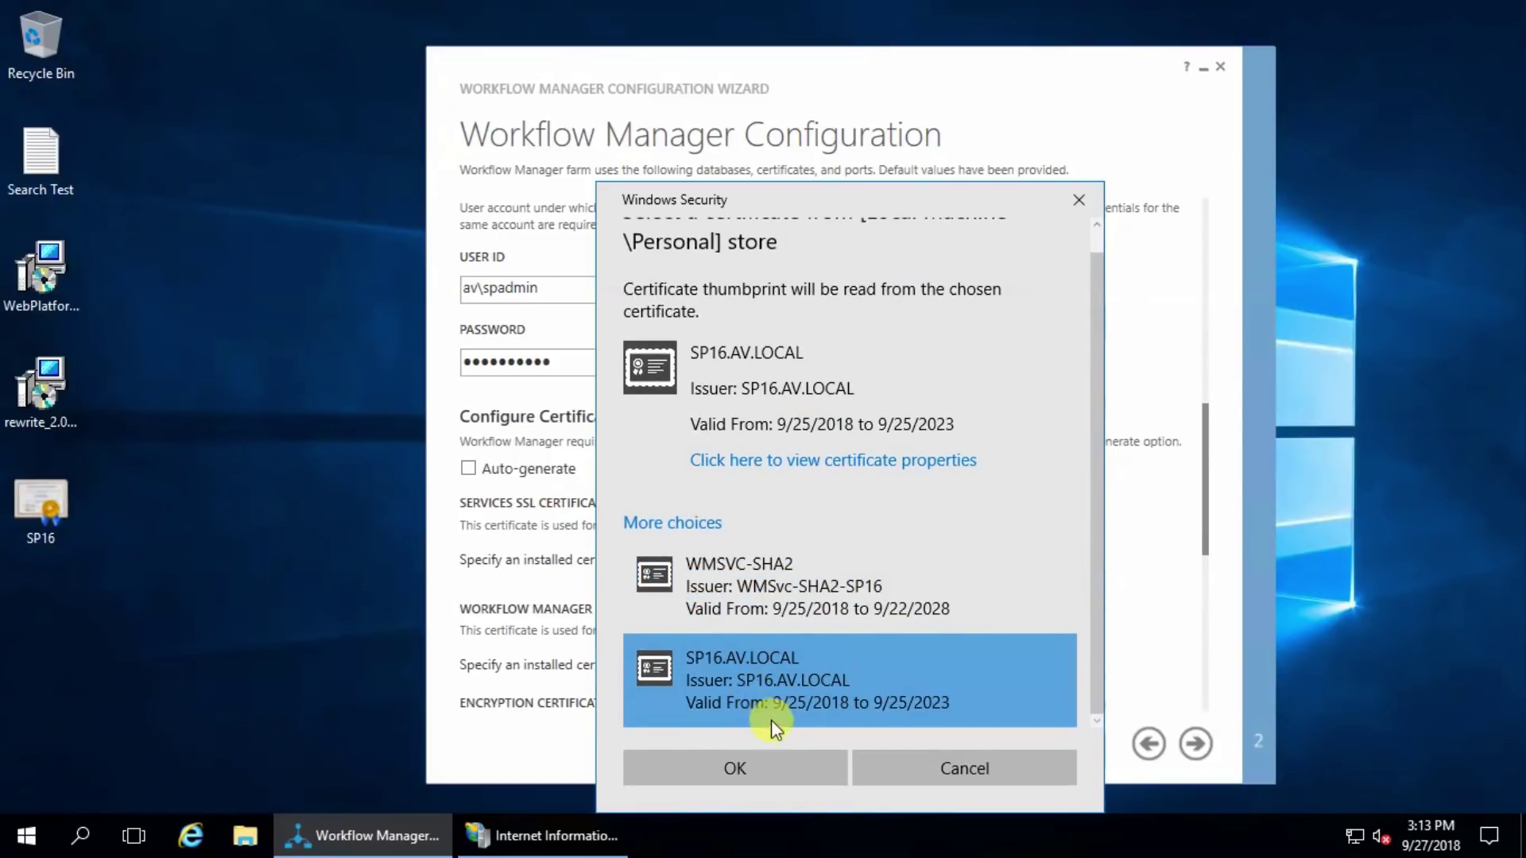
double_click(57, 508)
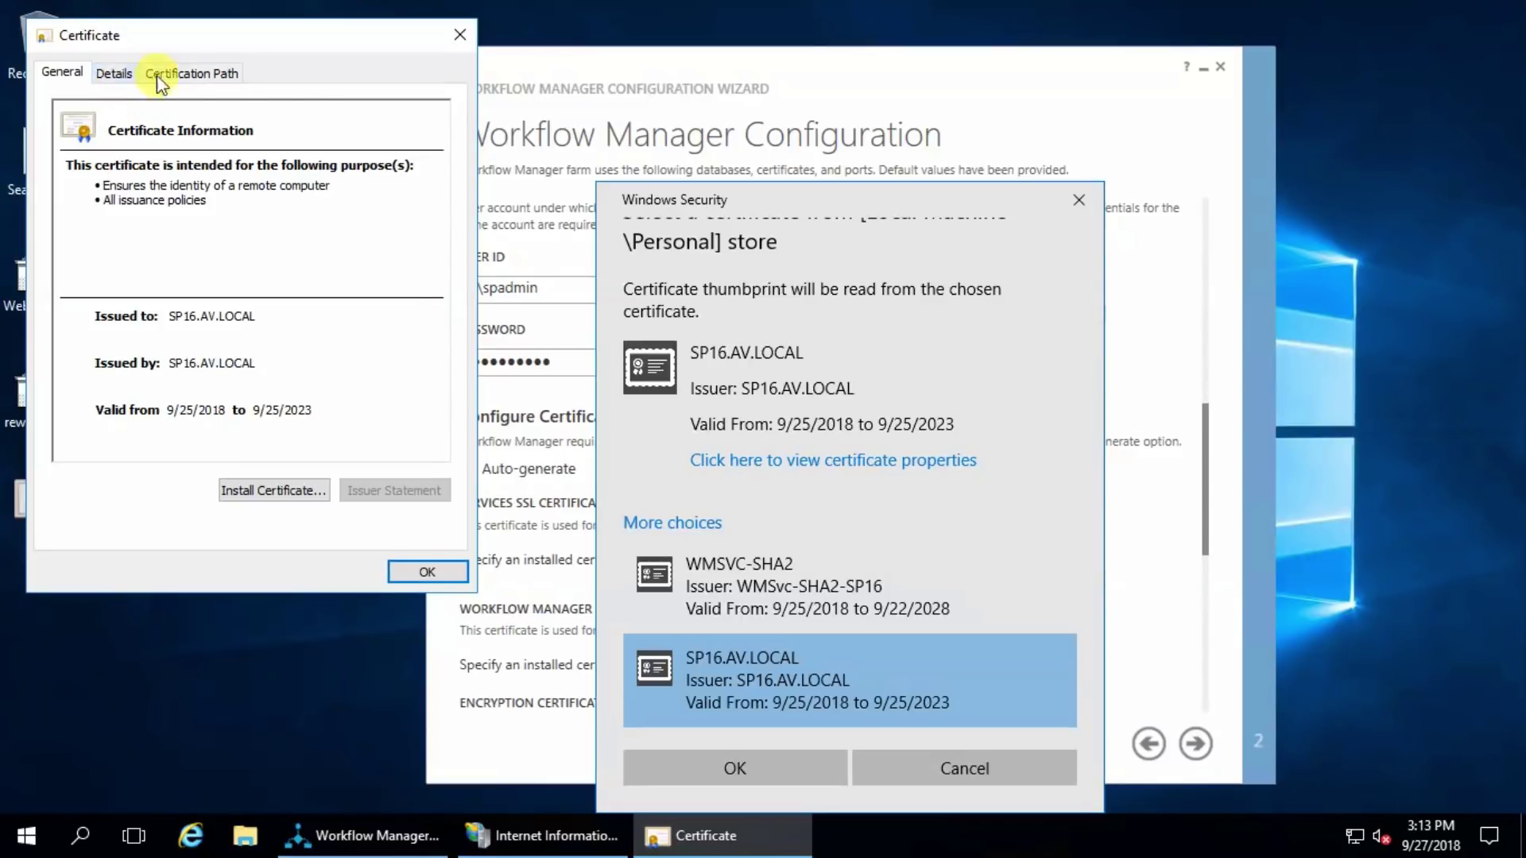
- Start installing the certificate for the Local Machine and approve the elevation prompt
left_click(273, 490)
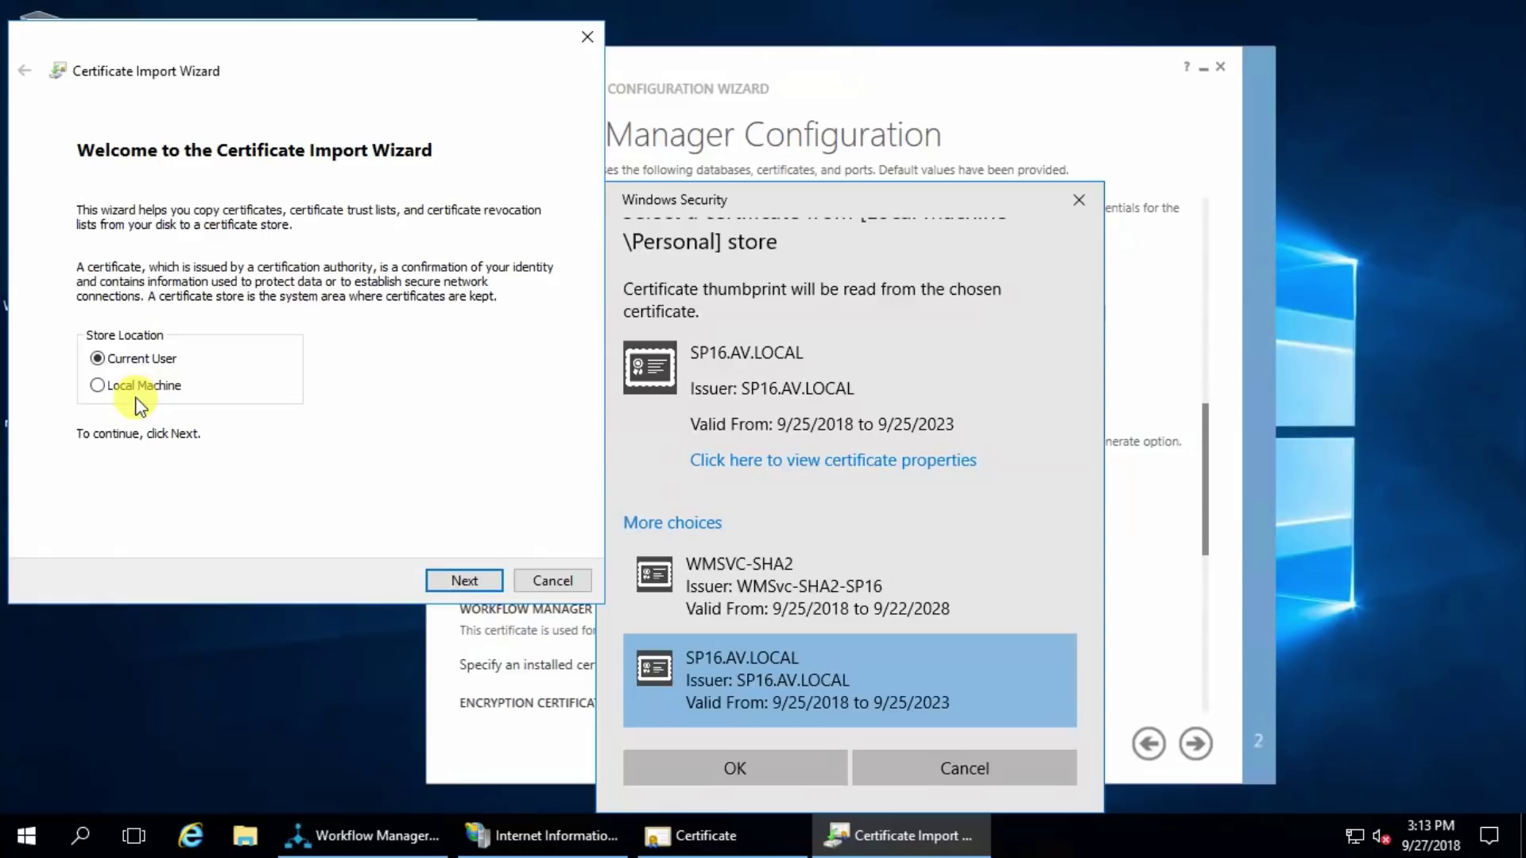
left_click(158, 387)
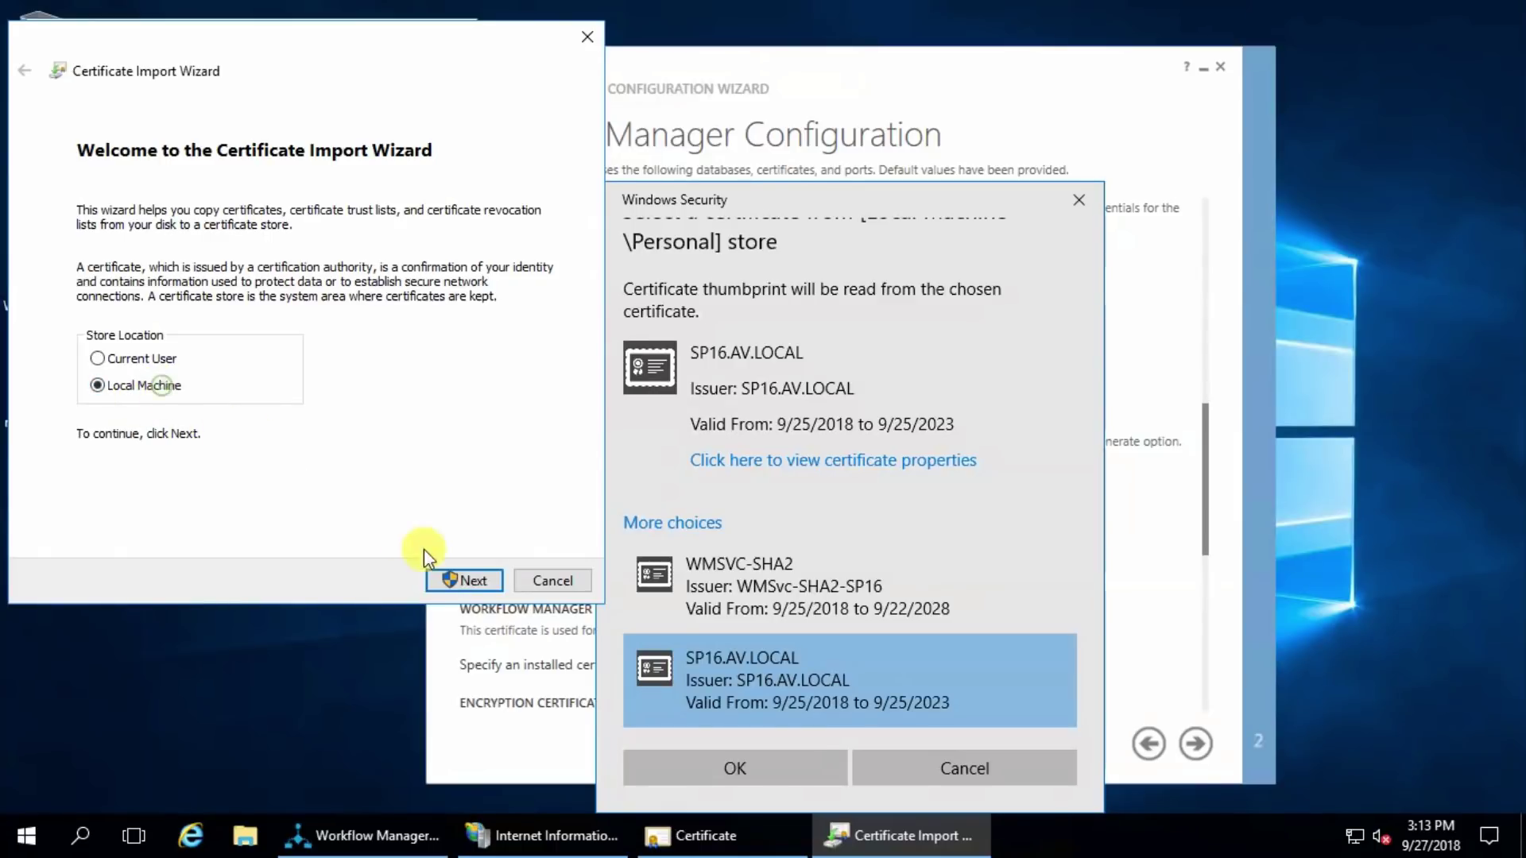
left_click(457, 576)
left_click(680, 556)
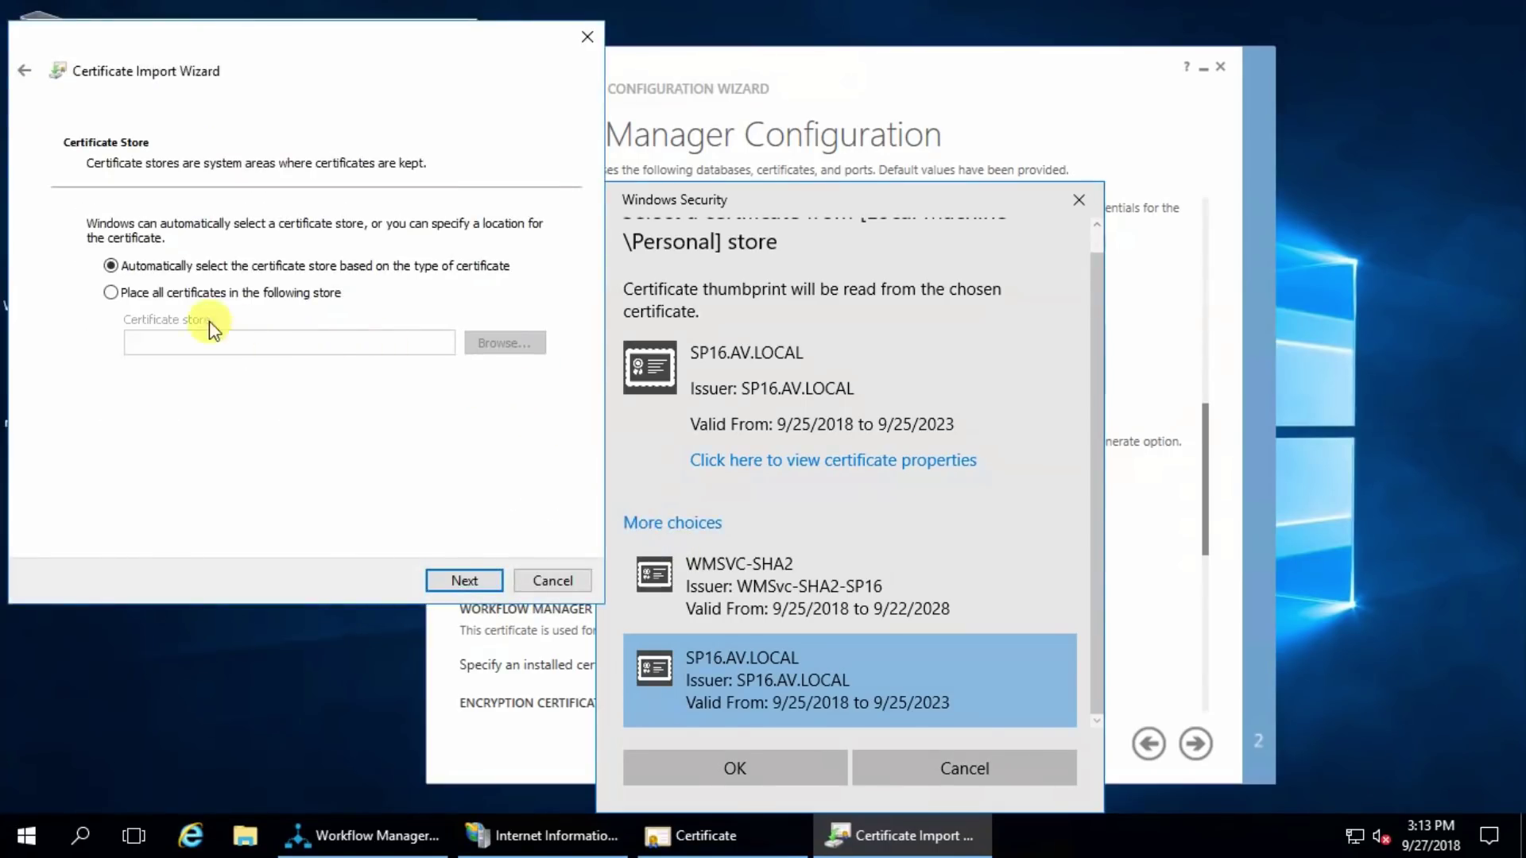
- Import it into Trusted Root Certification Authorities, acknowledge success and close its properties
left_click(190, 293)
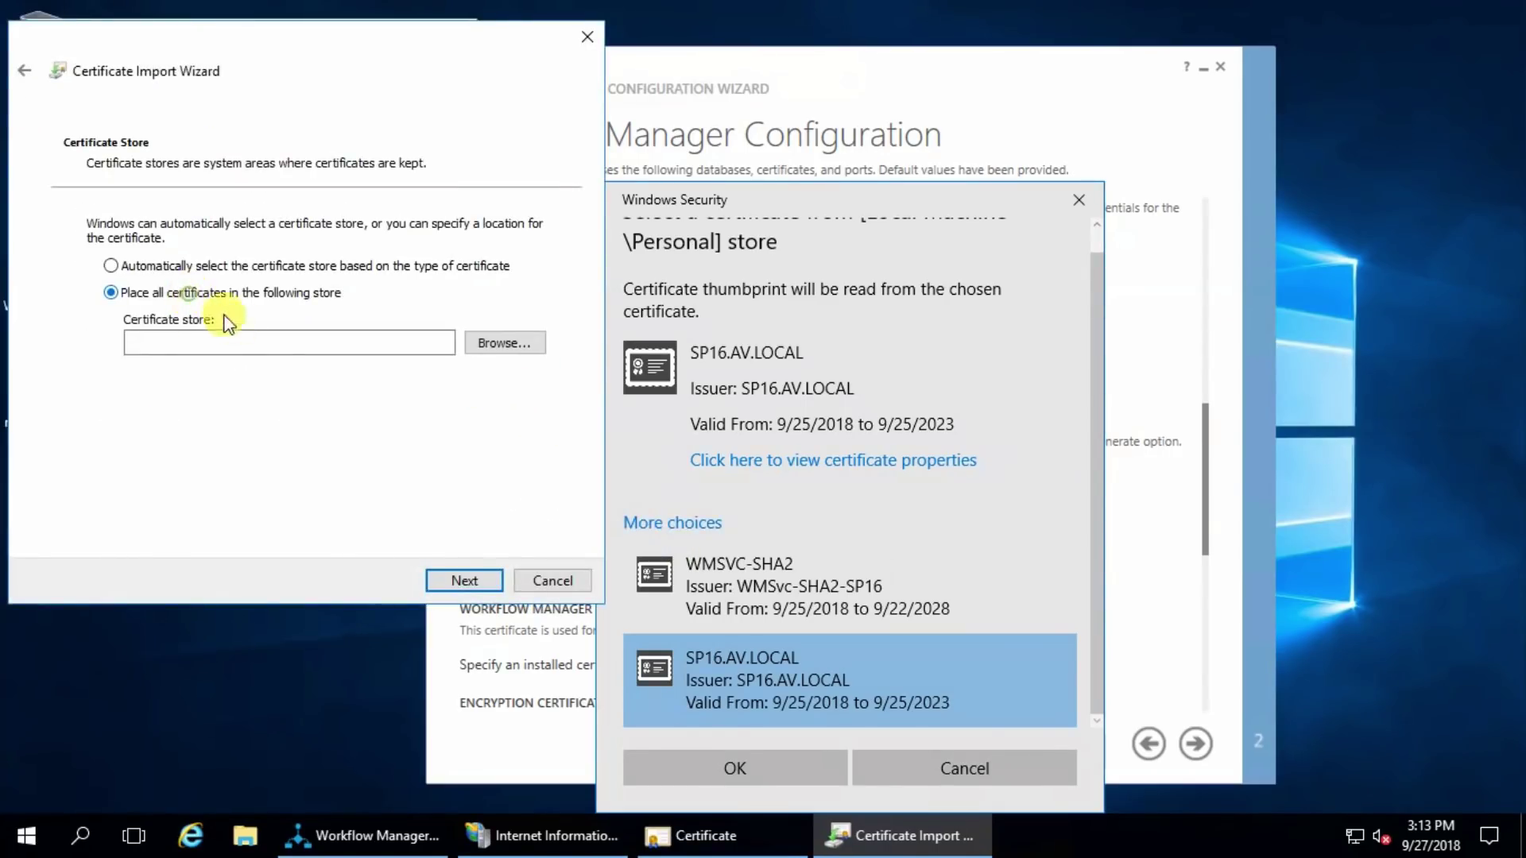
left_click(496, 342)
left_click(218, 177)
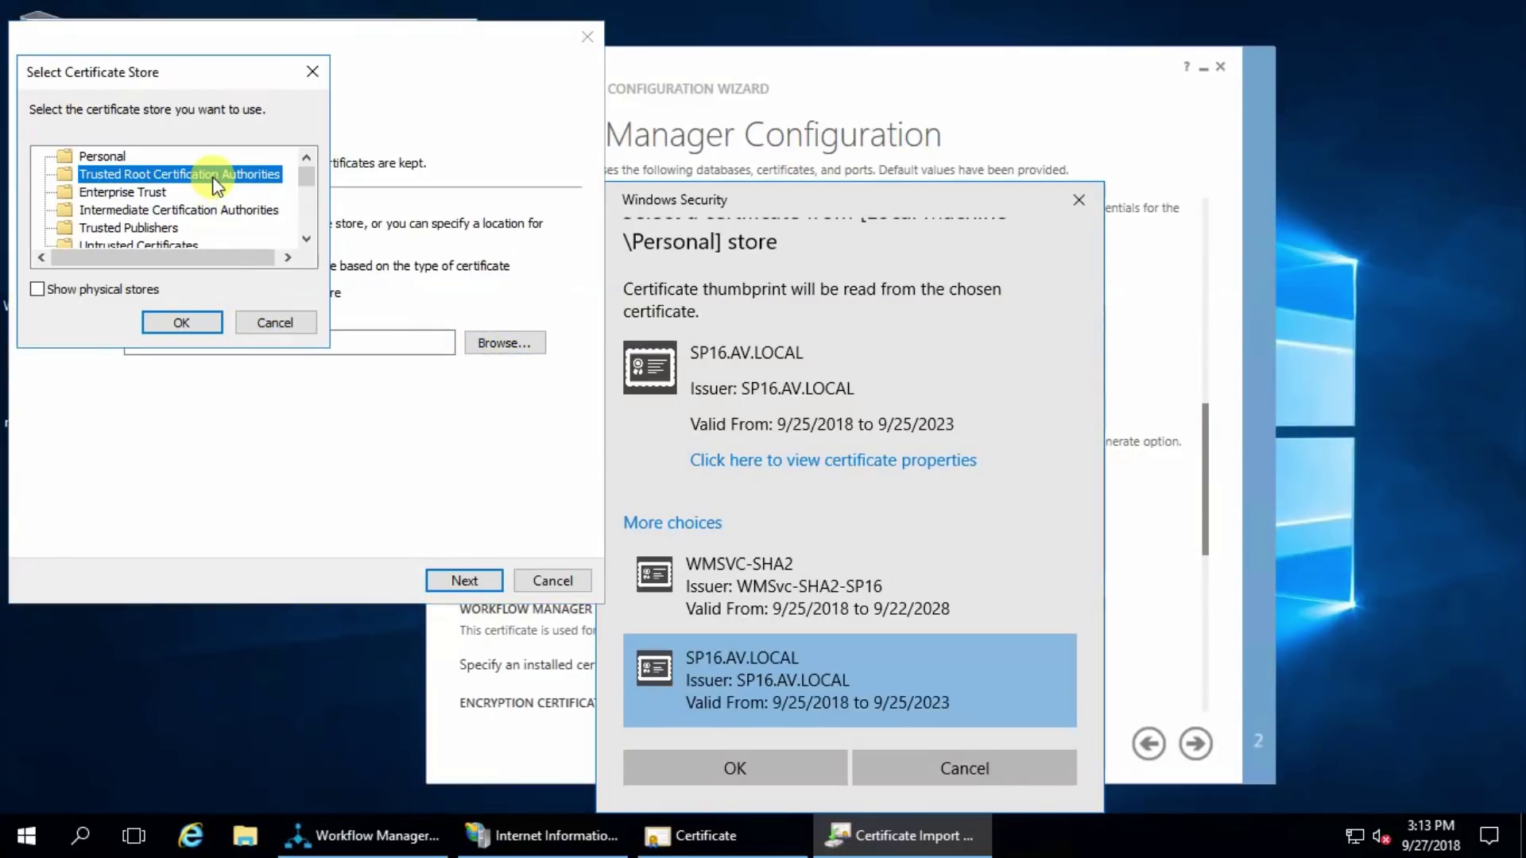
left_click(193, 327)
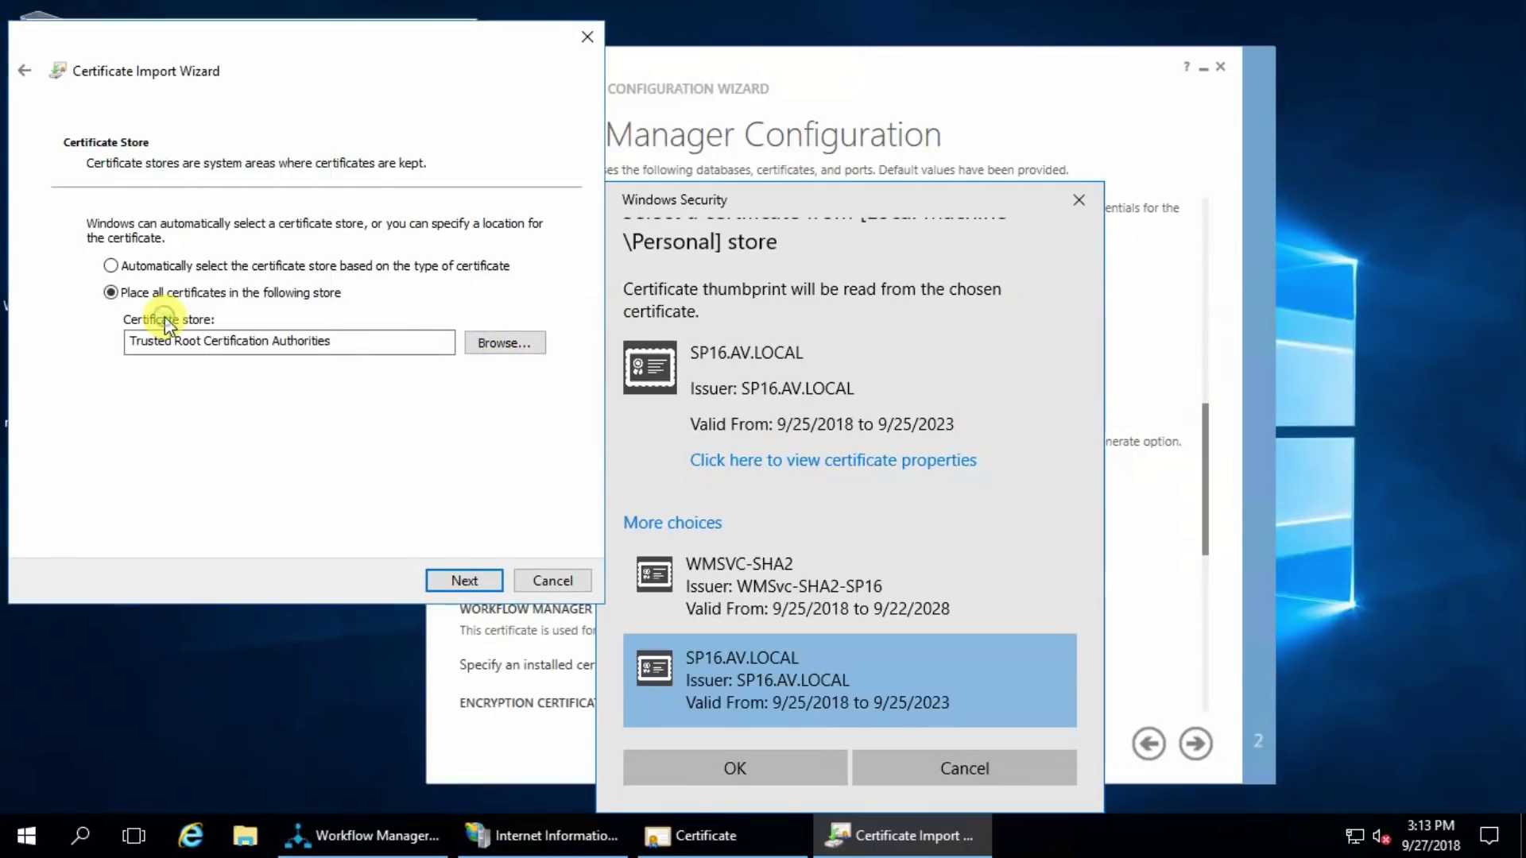
left_click(461, 581)
left_click(459, 580)
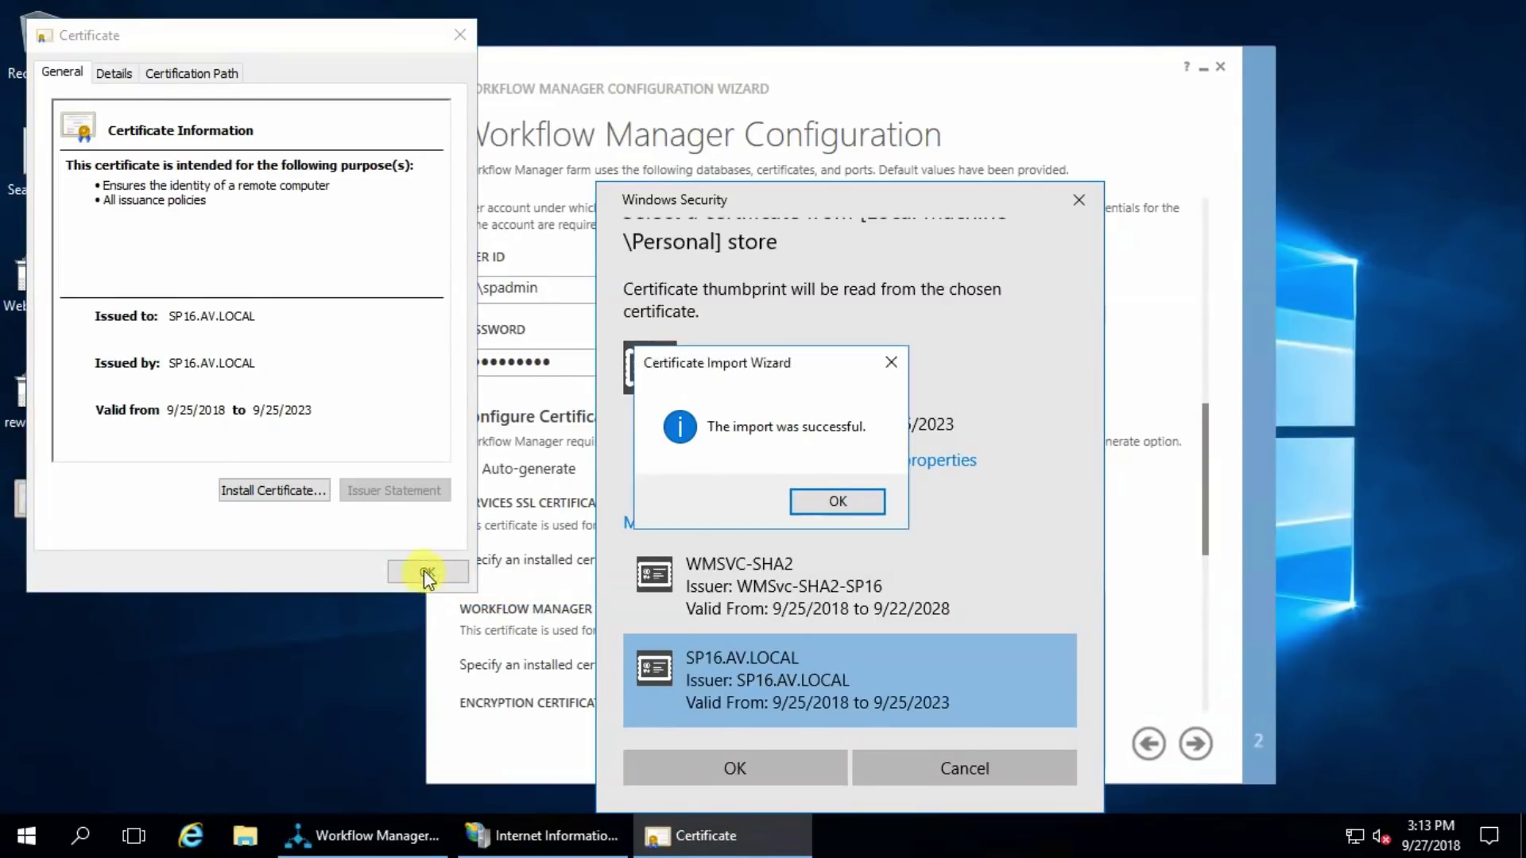
left_click(851, 513)
left_click(423, 569)
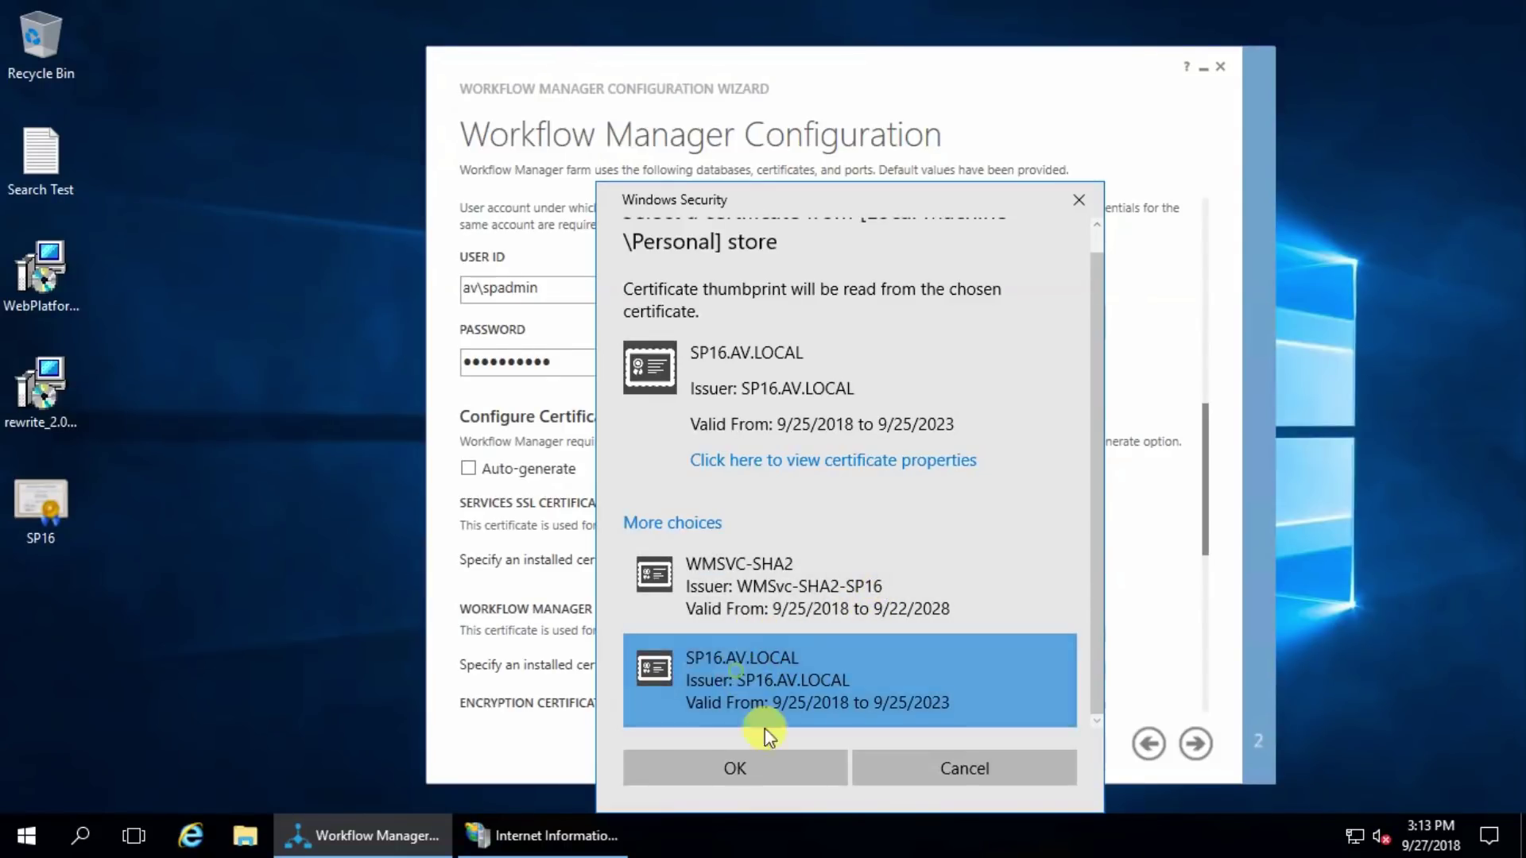
- Use SP16.AV.LOCAL as both the services SSL and outbound signing certificates
left_click(747, 753)
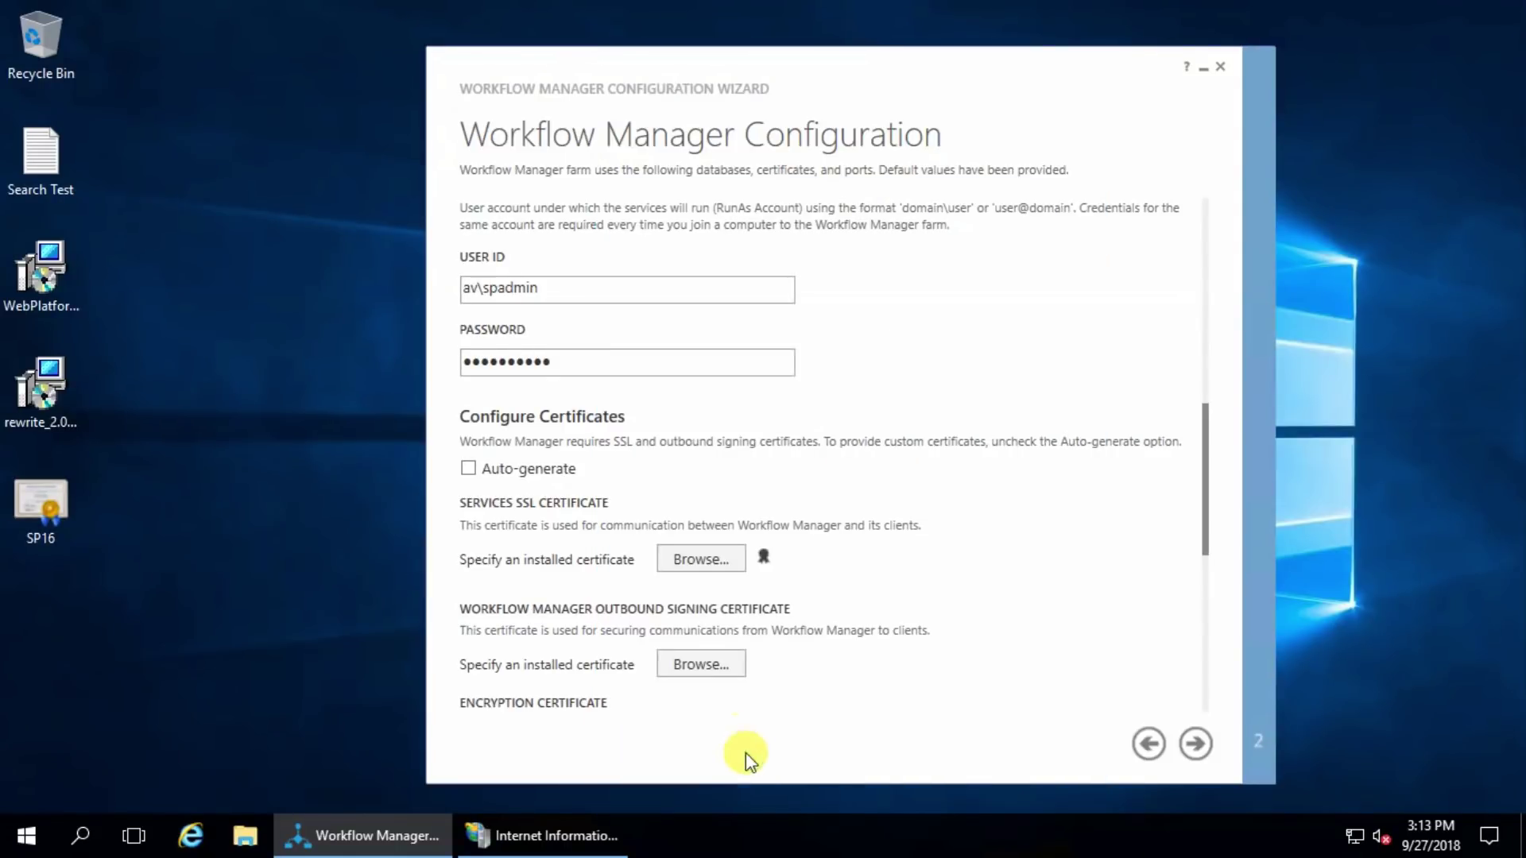
left_click(715, 665)
left_click(689, 547)
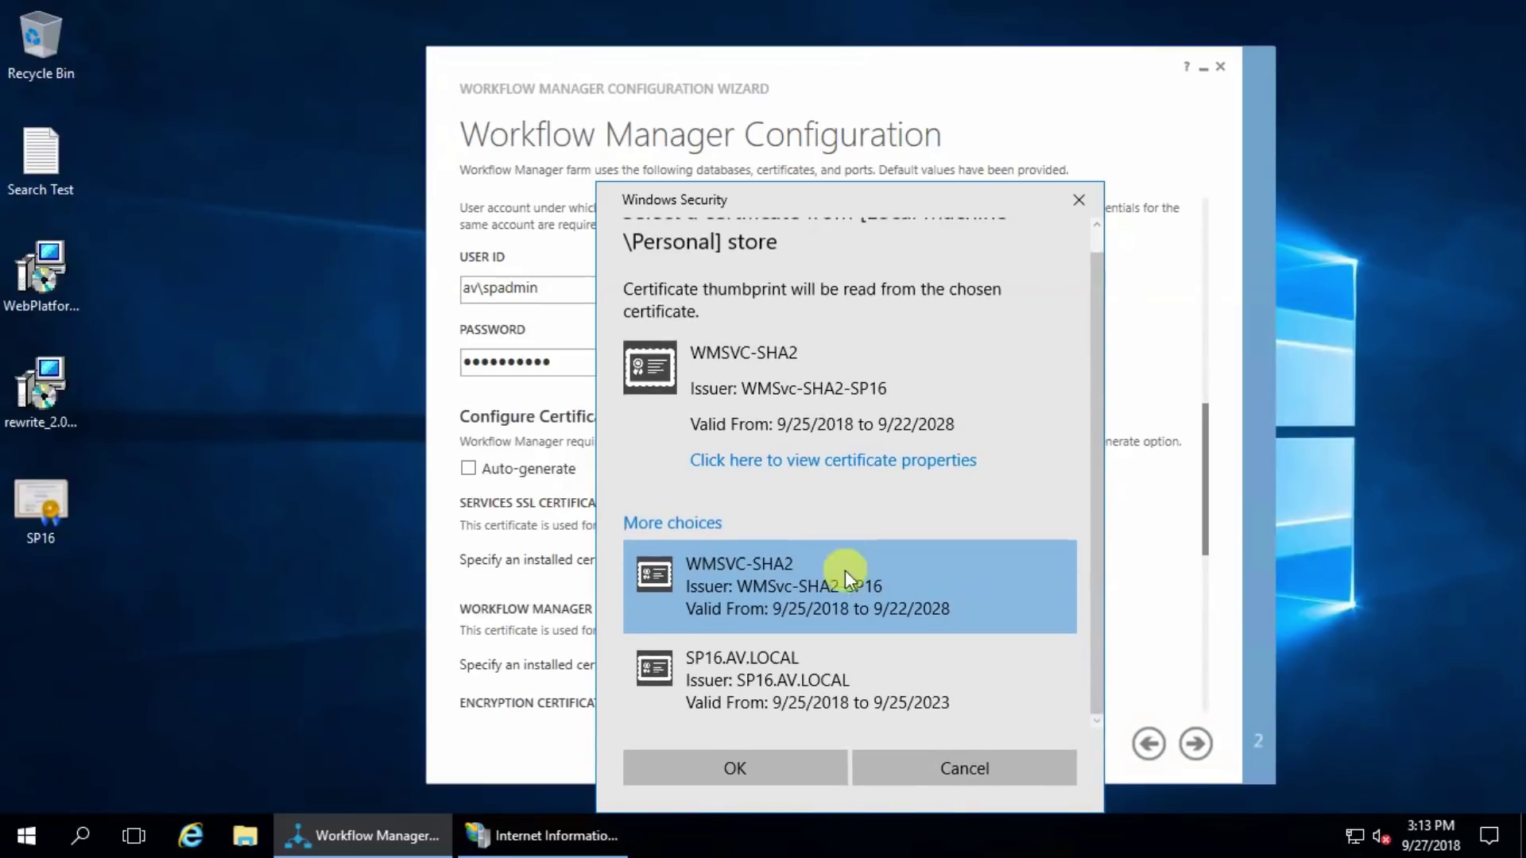
left_click(760, 648)
left_click(753, 750)
scroll(822, 626, "down", 3)
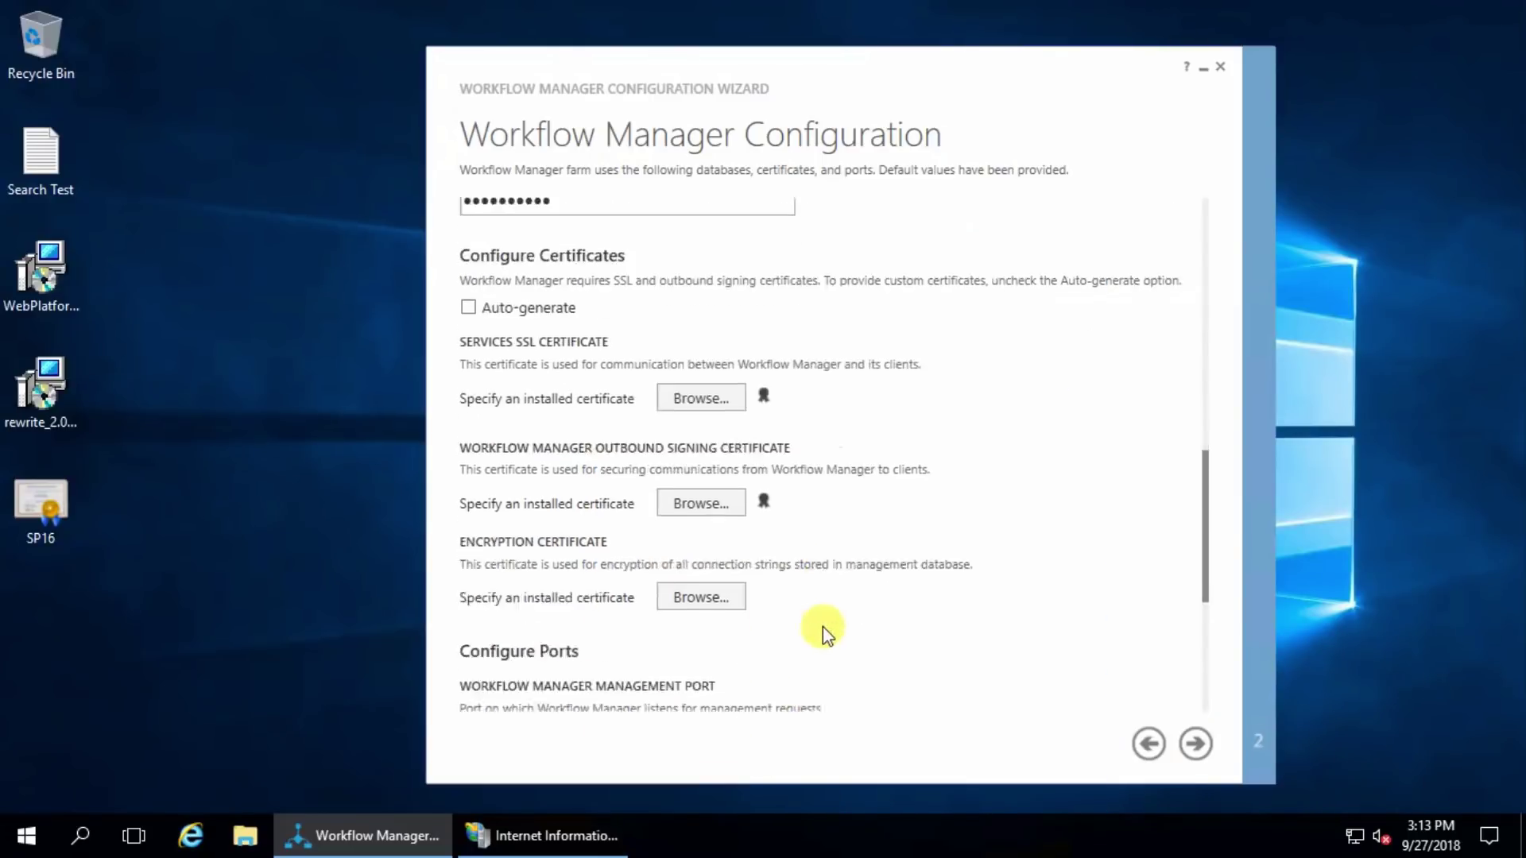
scroll(816, 632, "down", 2)
scroll(964, 579, "down", 2)
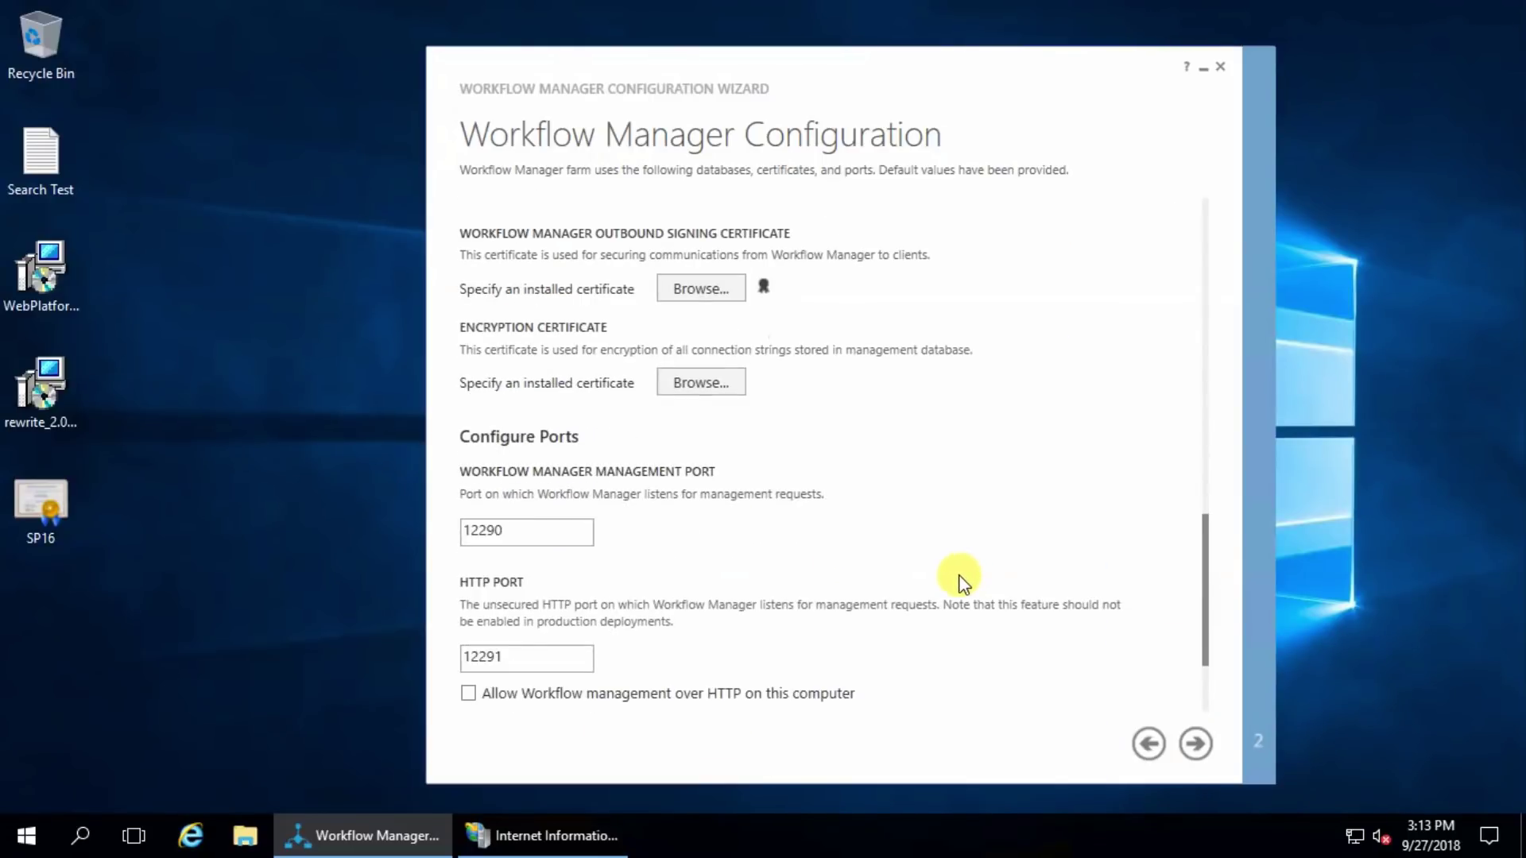
scroll(774, 652, "down", 2)
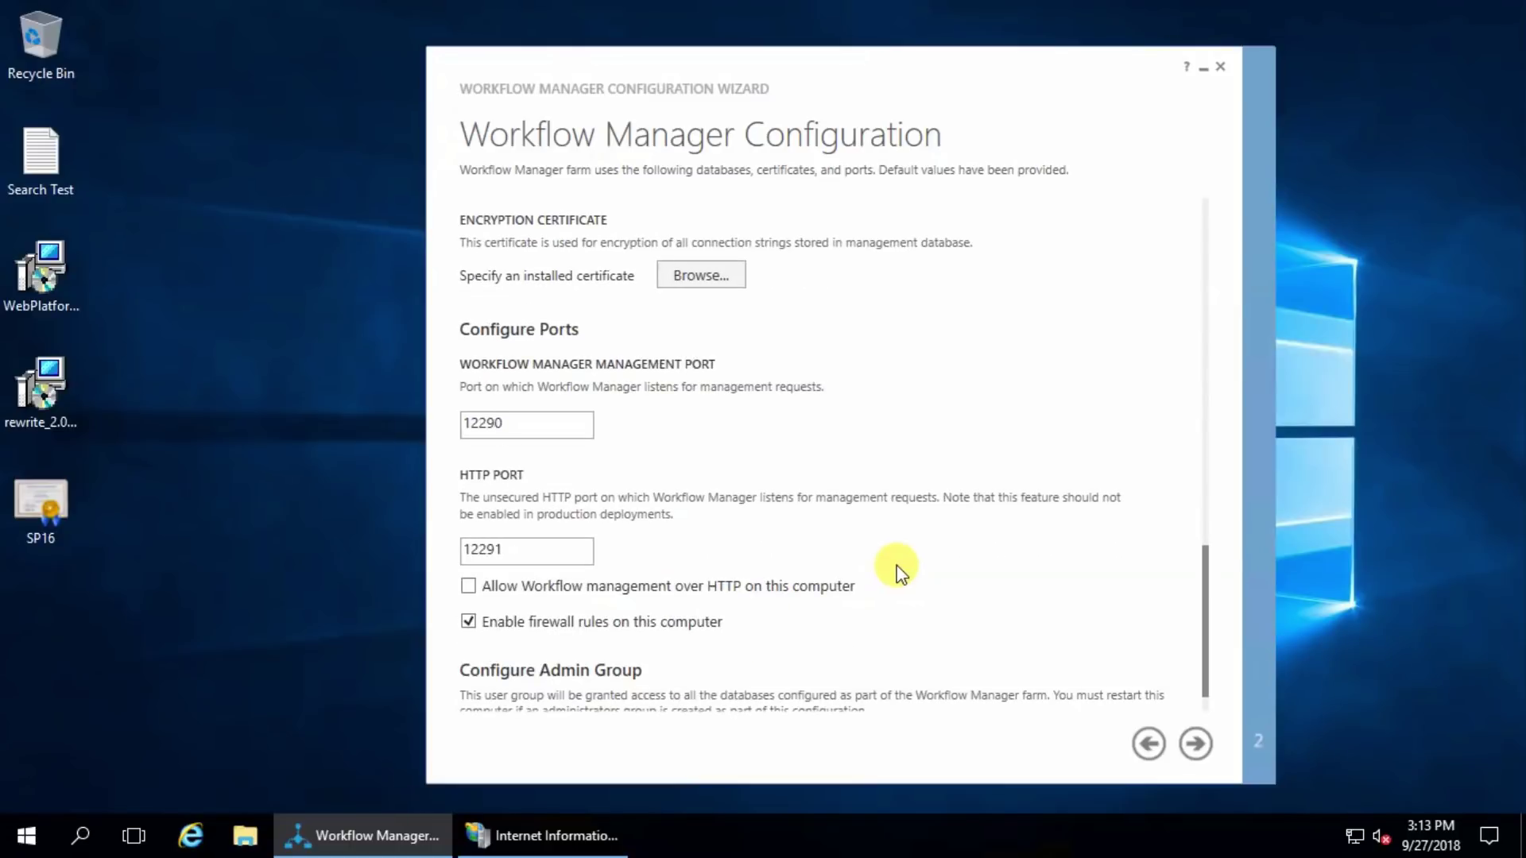
scroll(828, 565, "down", 1)
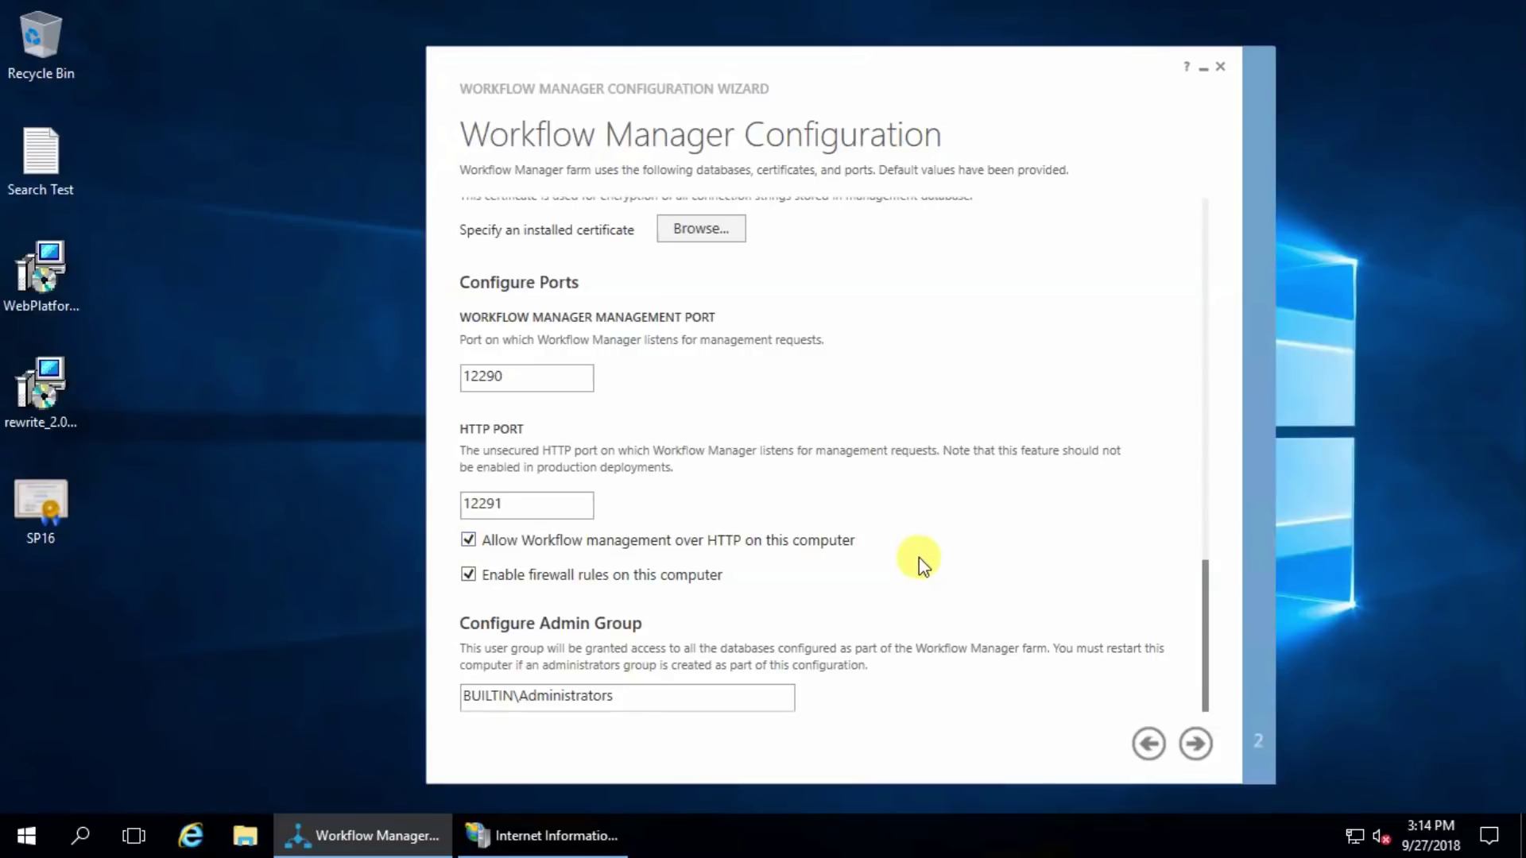
- Fix the missing encryption certificate by choosing SP16.AV.LOCAL, then continue to Service Bus configuration
left_click(1194, 744)
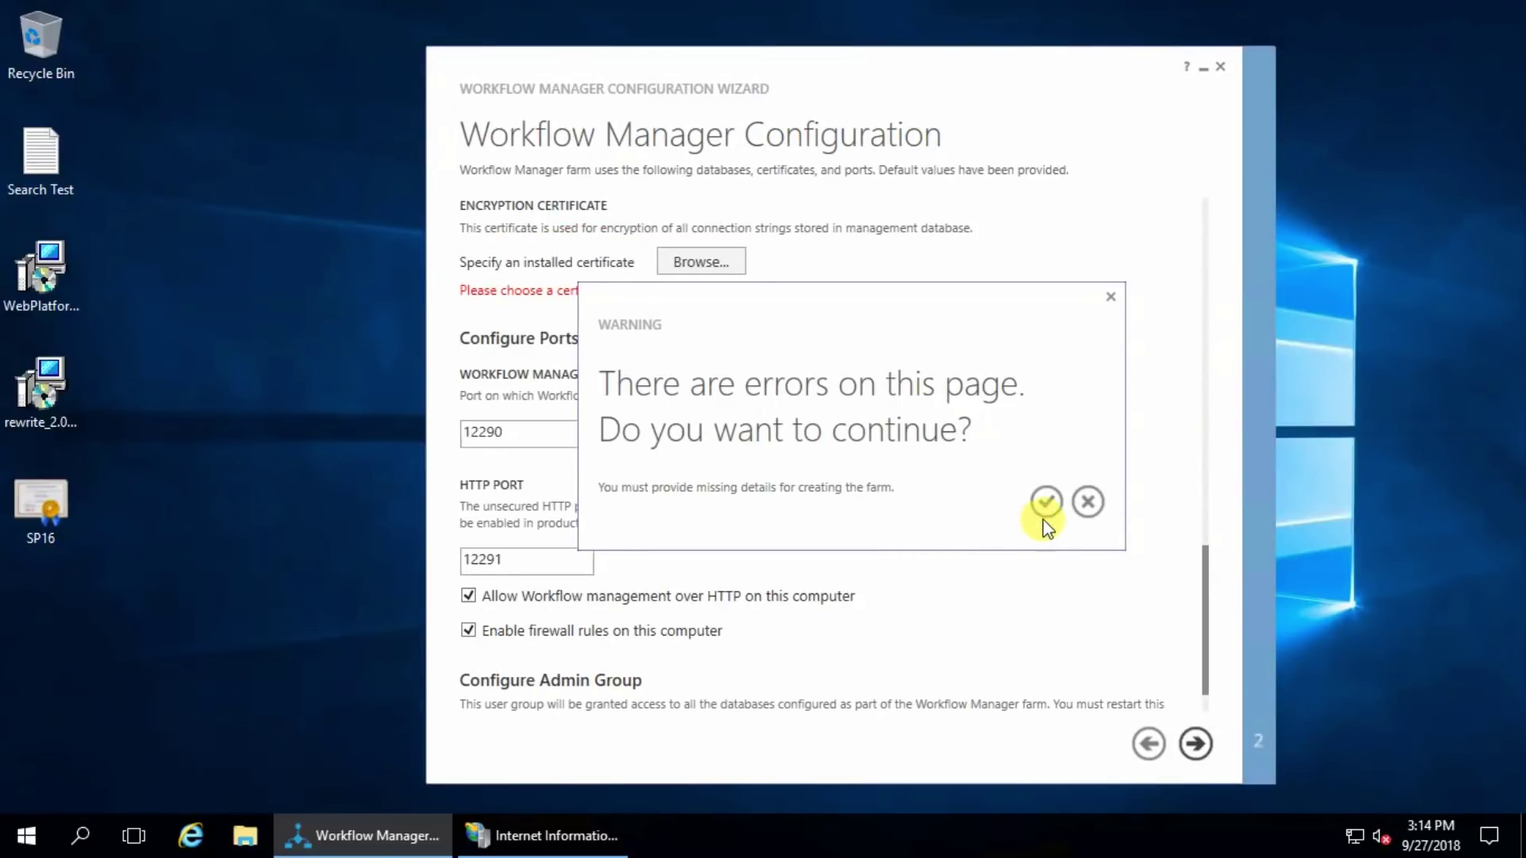
left_click(1088, 502)
scroll(681, 334, "up", 2)
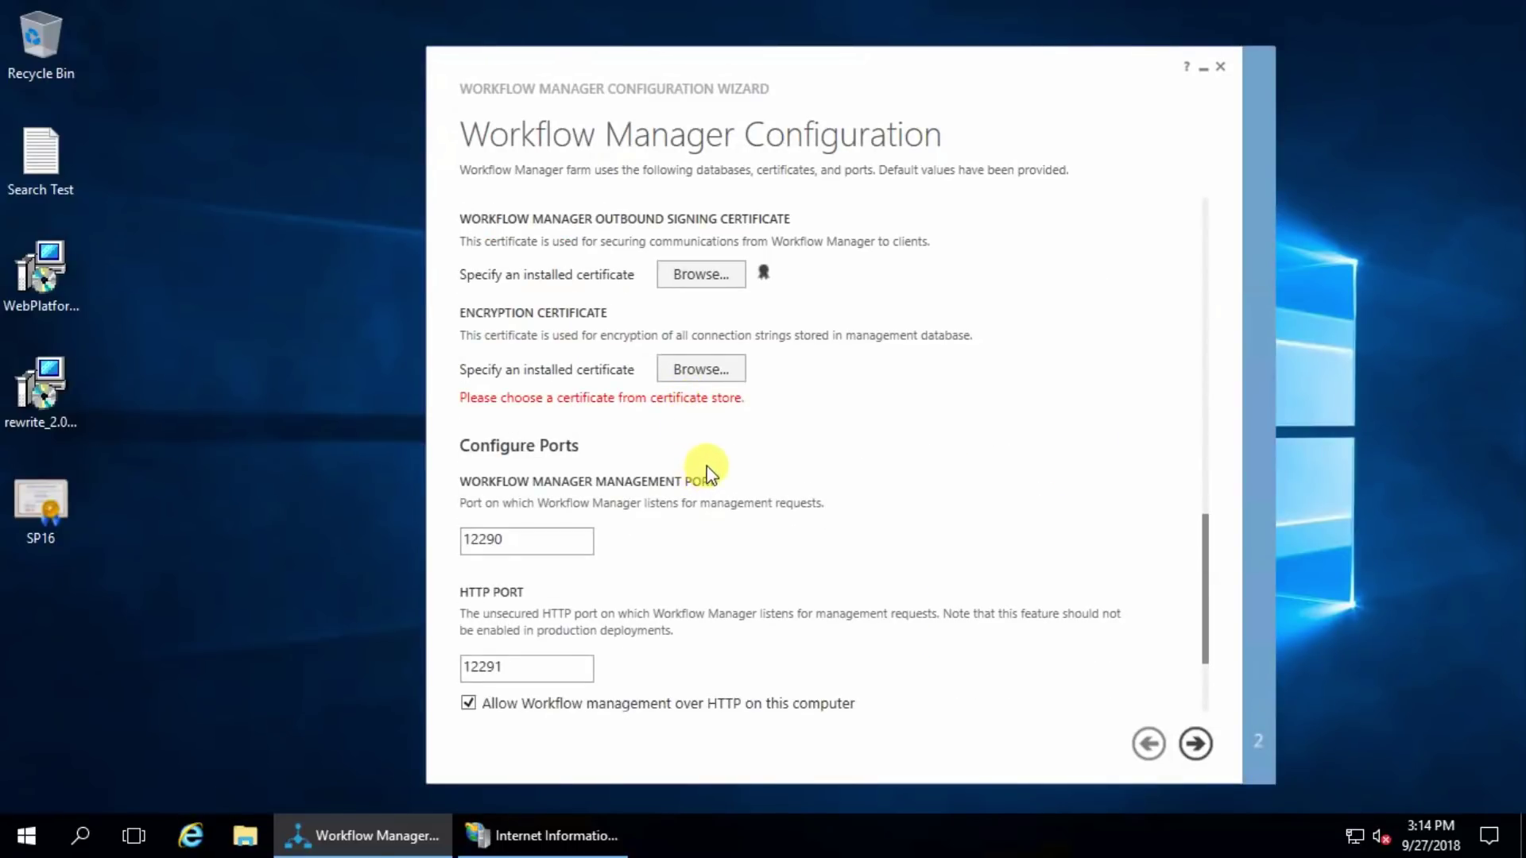
left_click(700, 369)
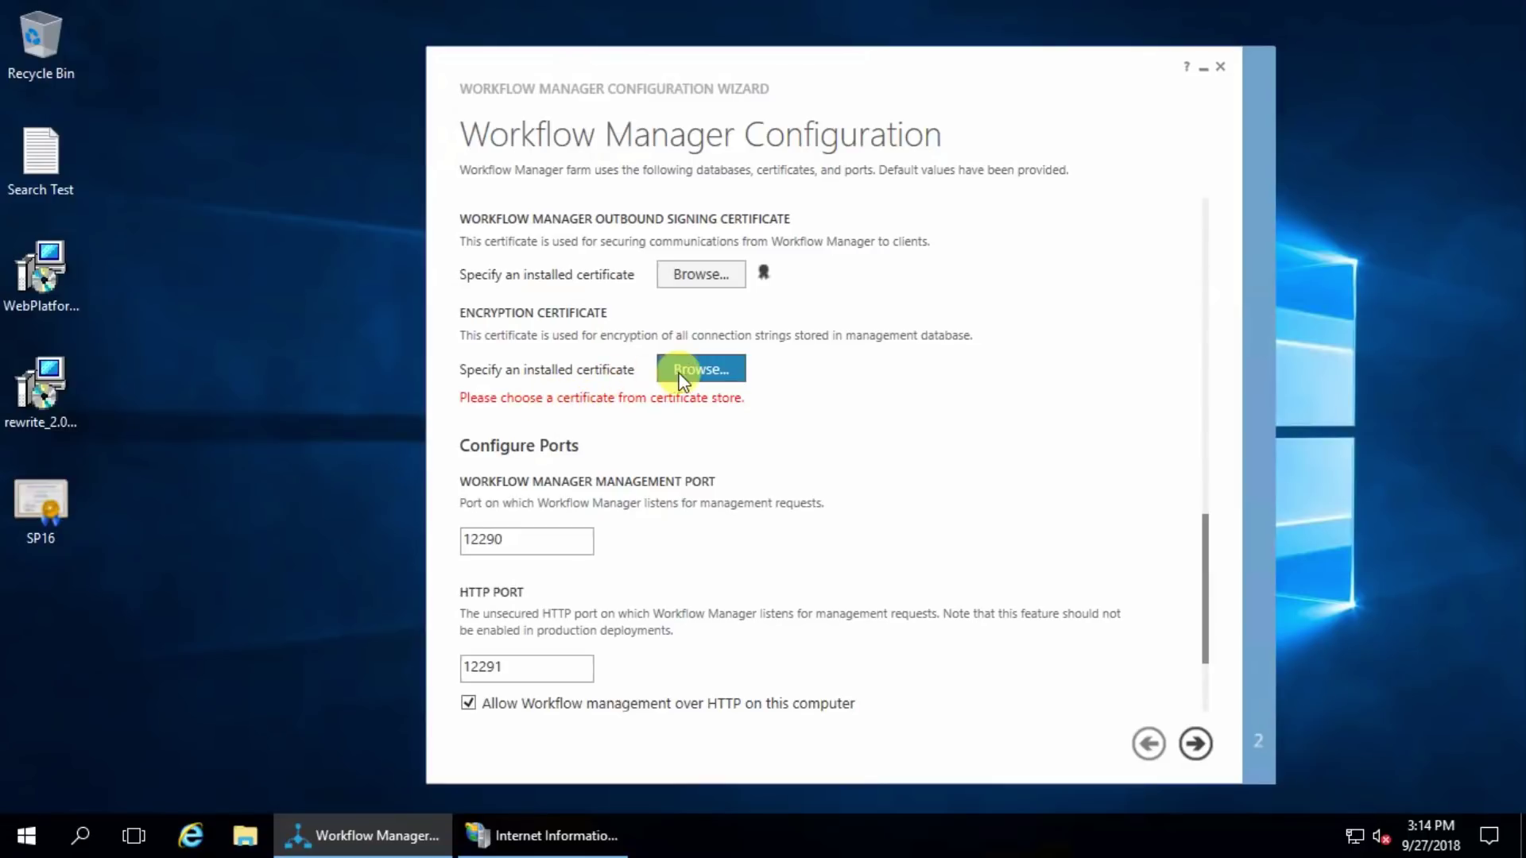
left_click(699, 618)
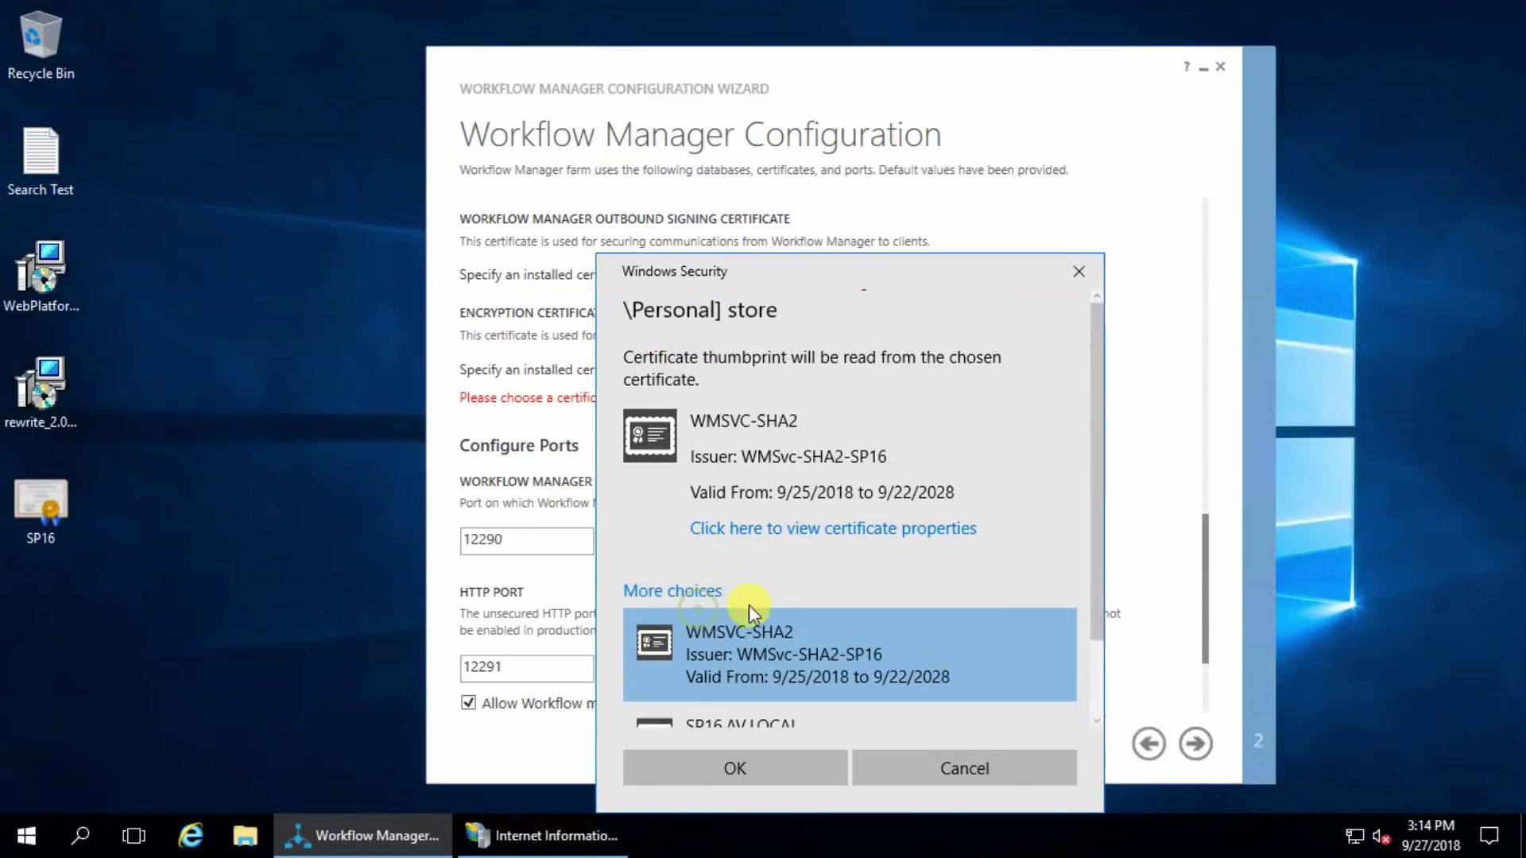
left_click(712, 669)
left_click(759, 768)
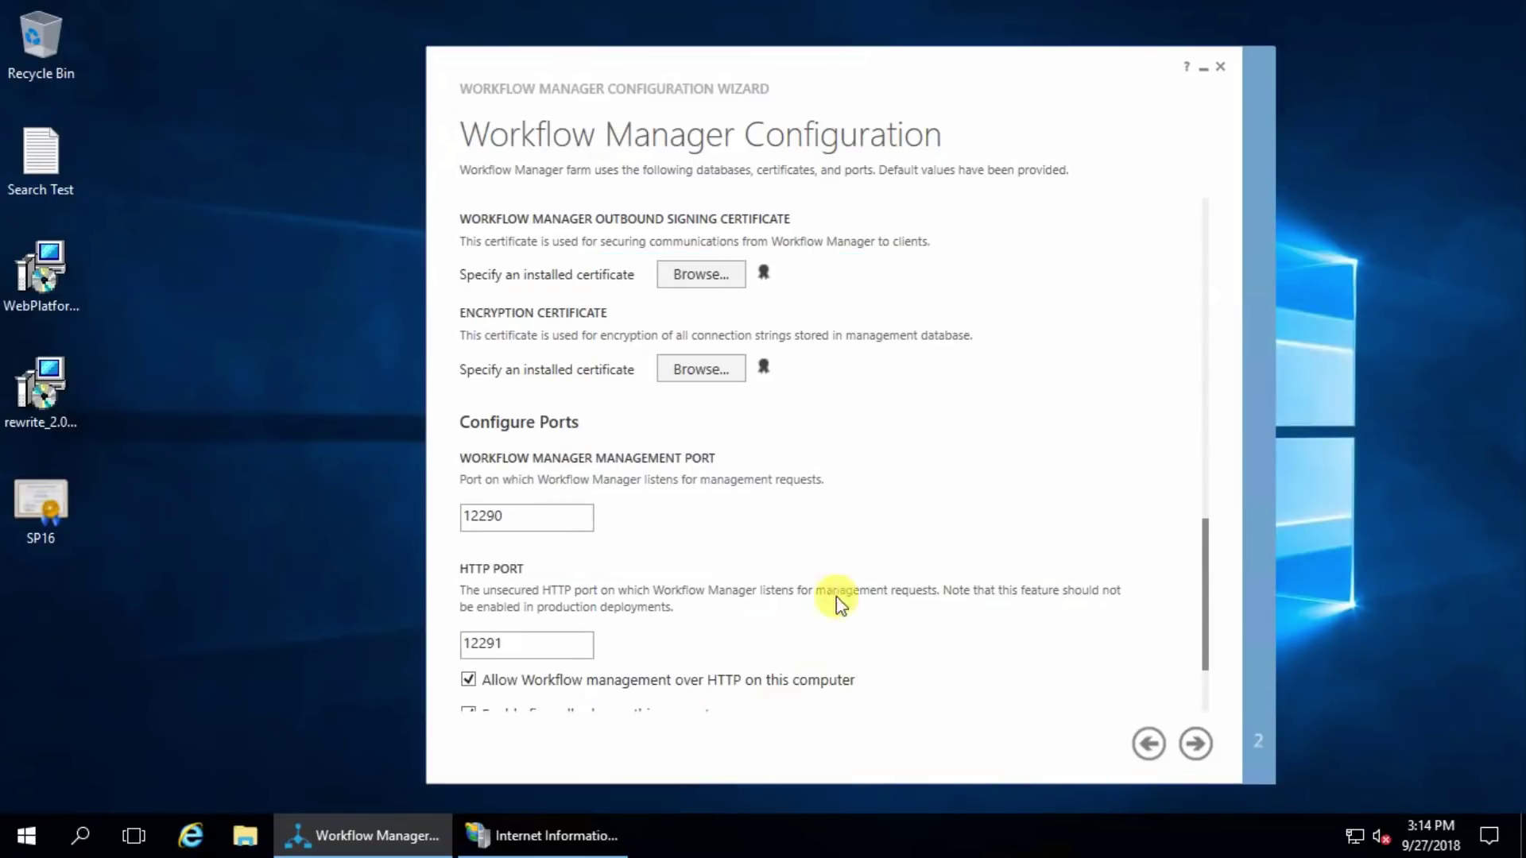
scroll(795, 612, "down", 3)
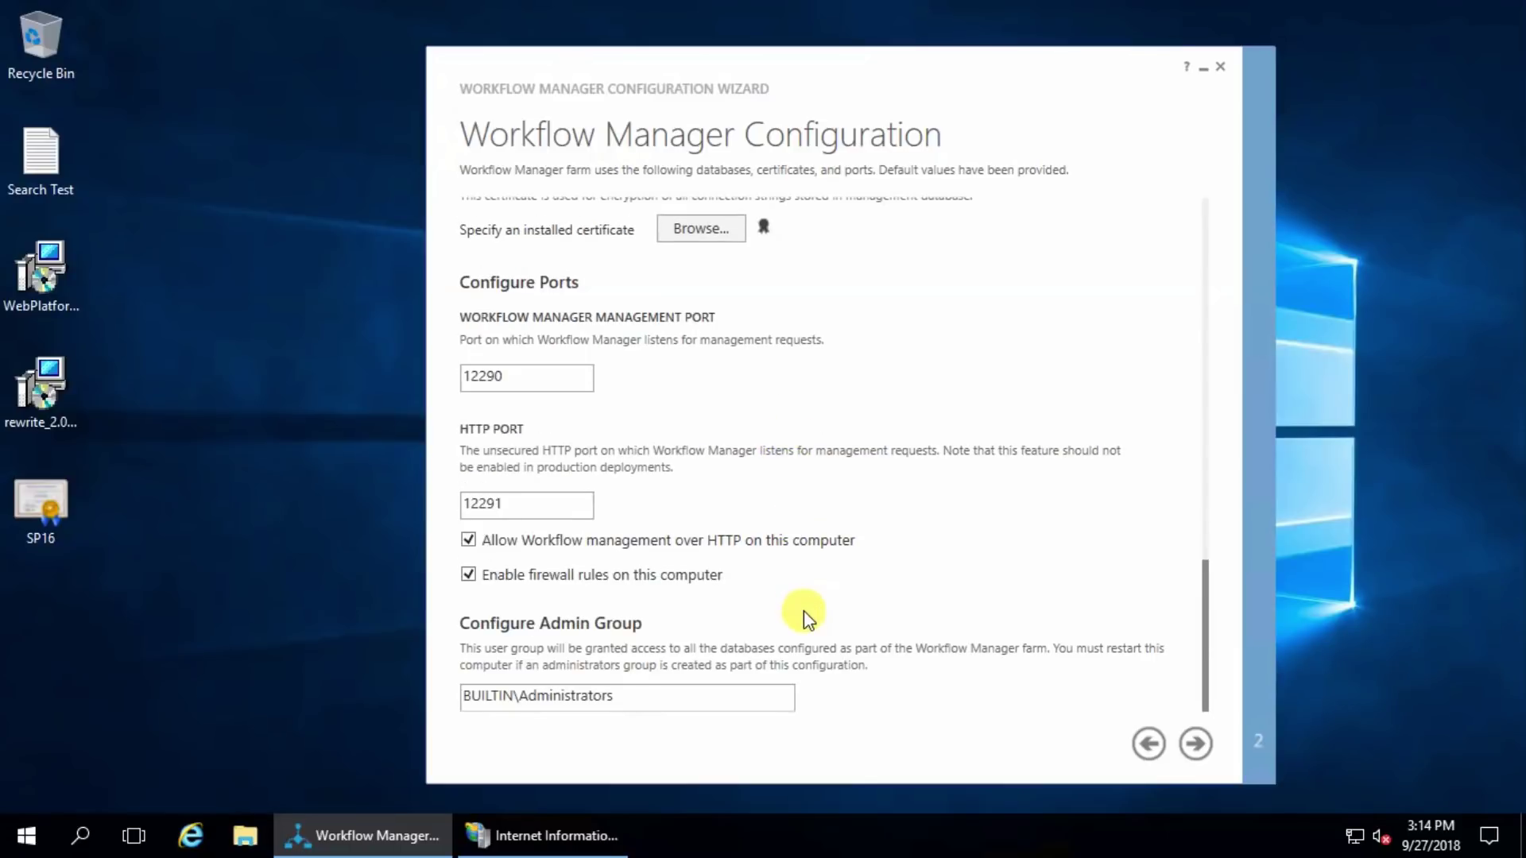
left_click(1194, 743)
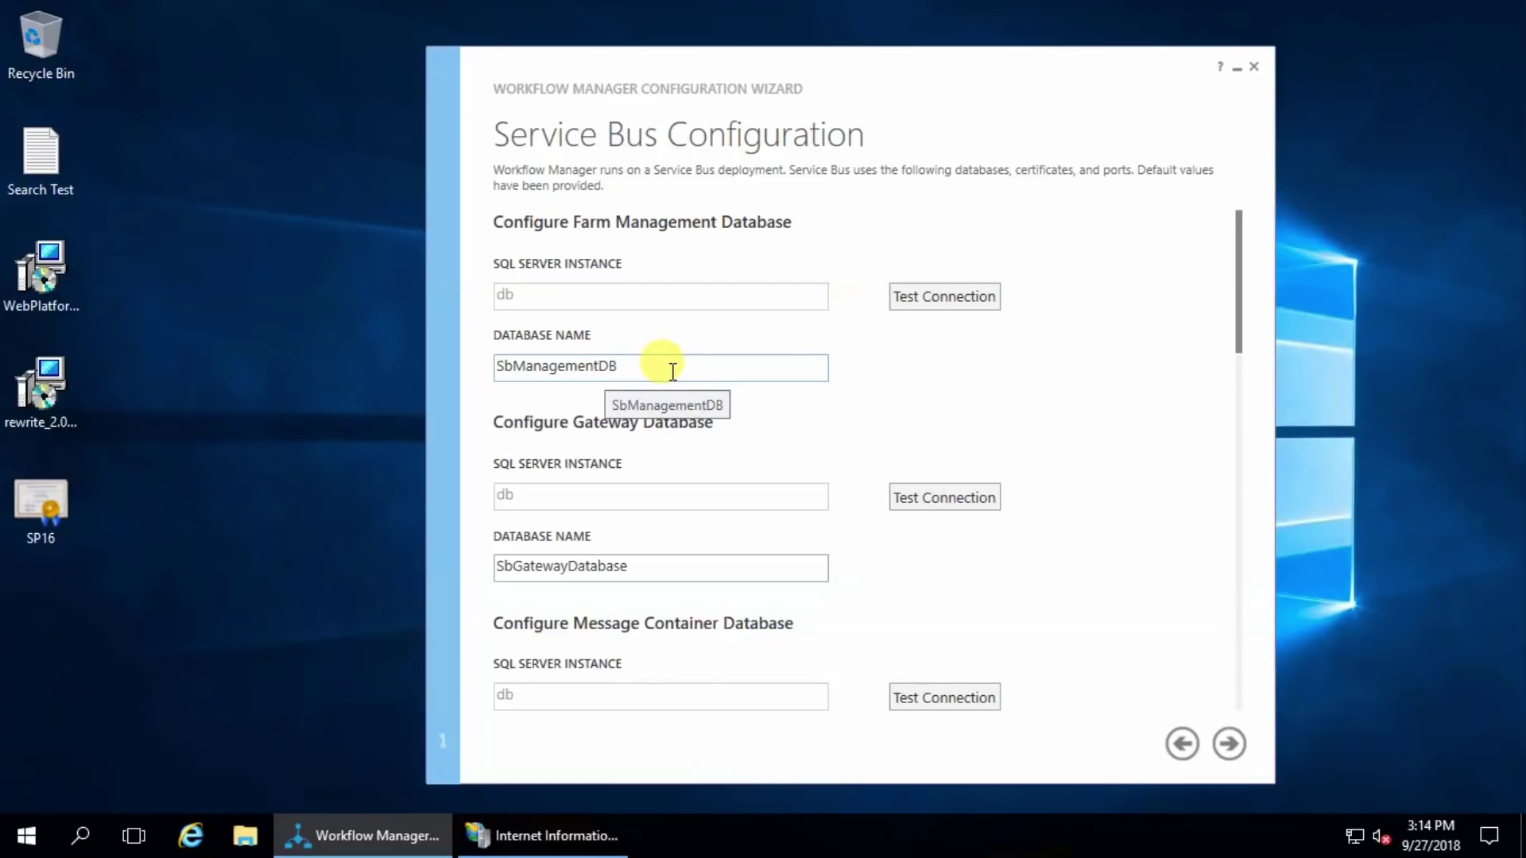
- Review the Service Bus gateway and message container database names
left_click_drag(672, 371, 443, 347)
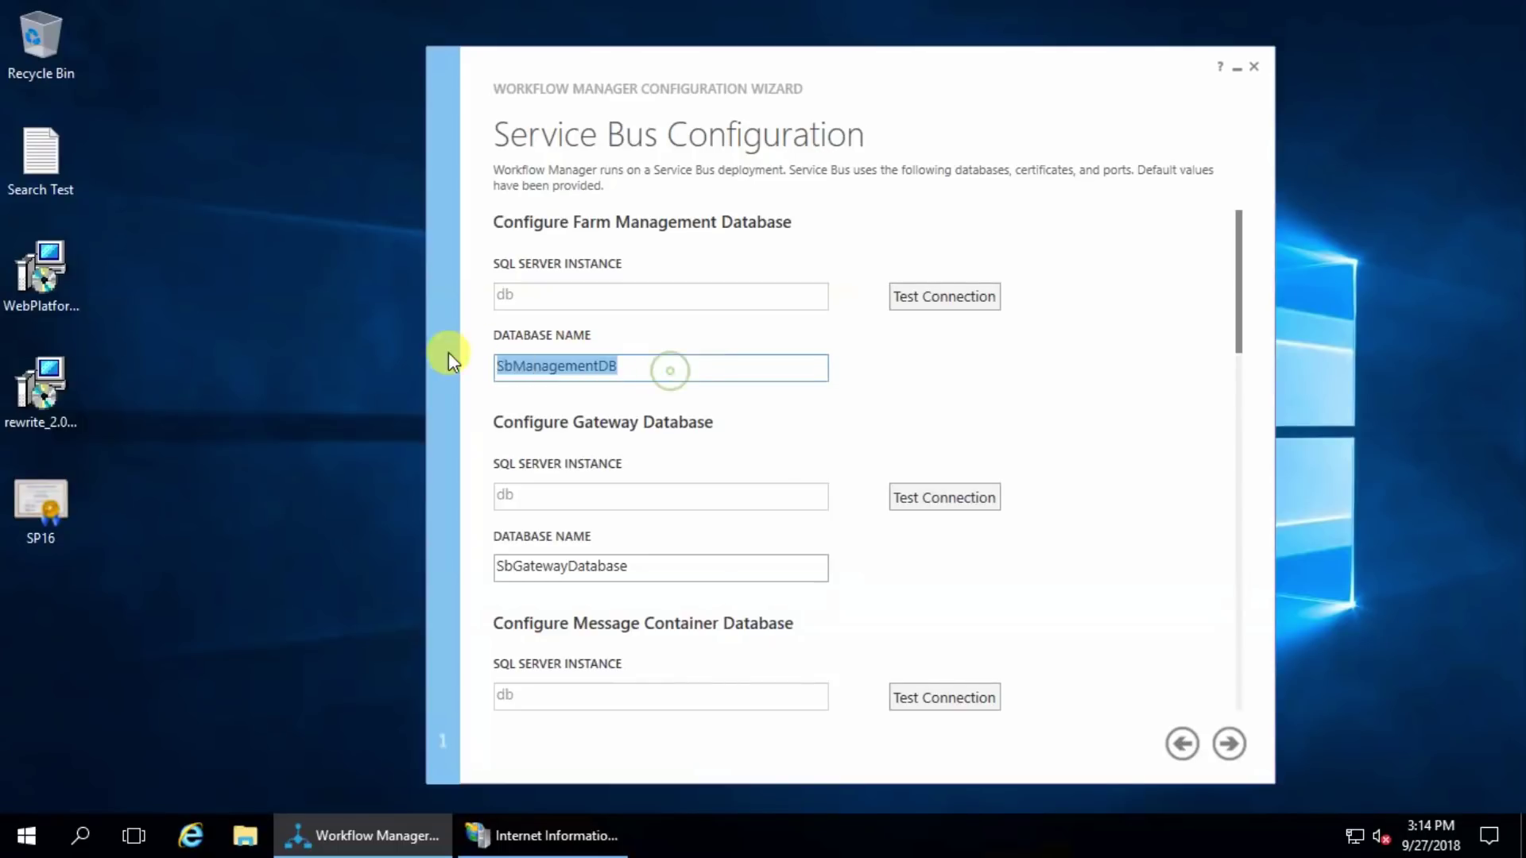
scroll(586, 442, "down", 3)
double_click(530, 459)
double_click(634, 660)
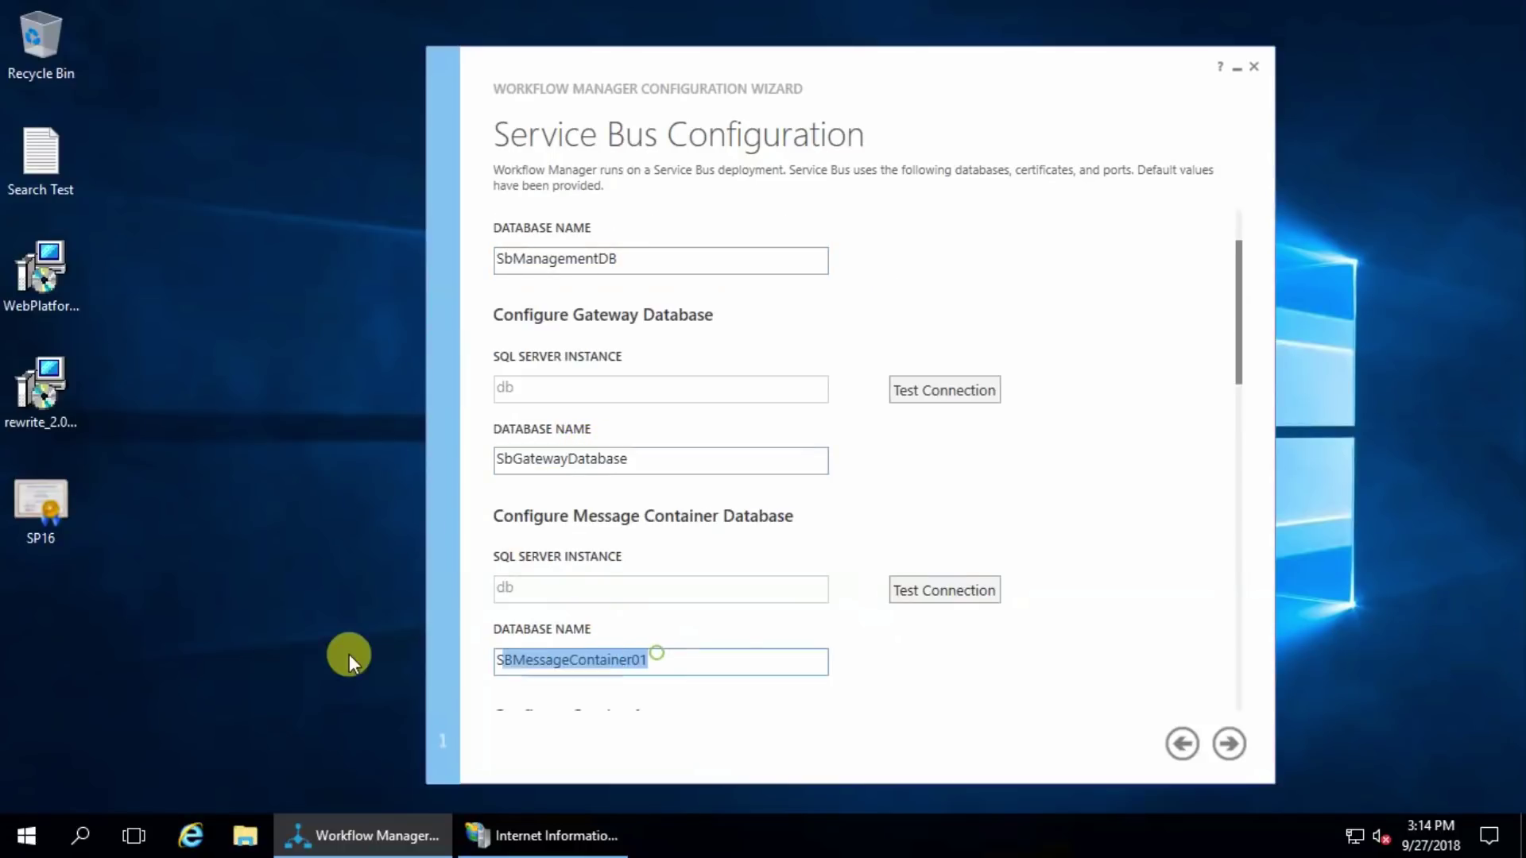
scroll(800, 657, "down", 7)
scroll(803, 636, "up", 4)
scroll(814, 639, "up", 6)
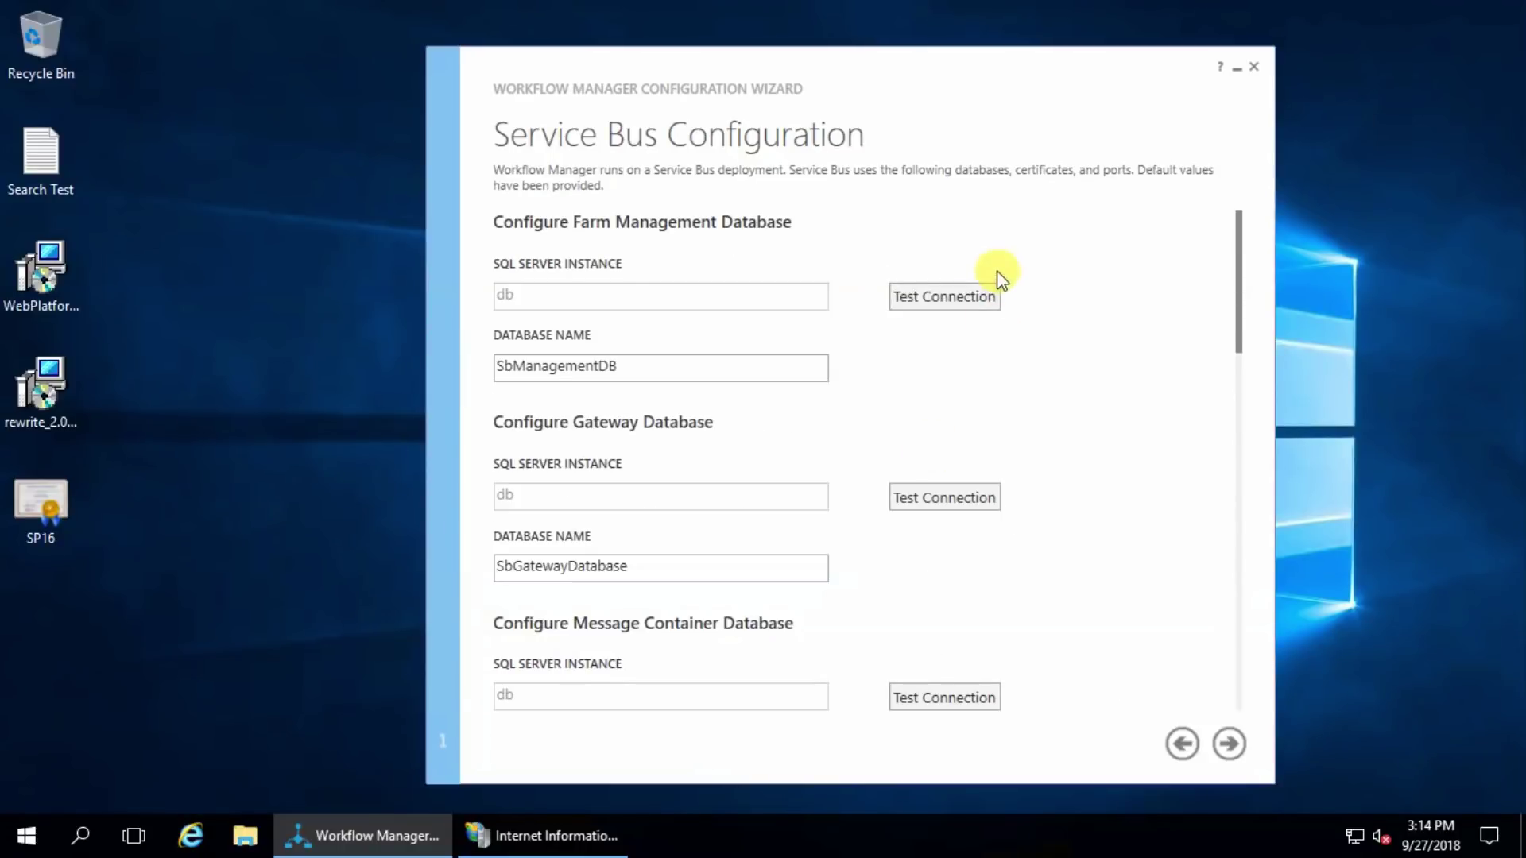
- Test connections to SbManagementDB, SbGatewayDatabase and SBMessageContainer01 on db
left_click(965, 296)
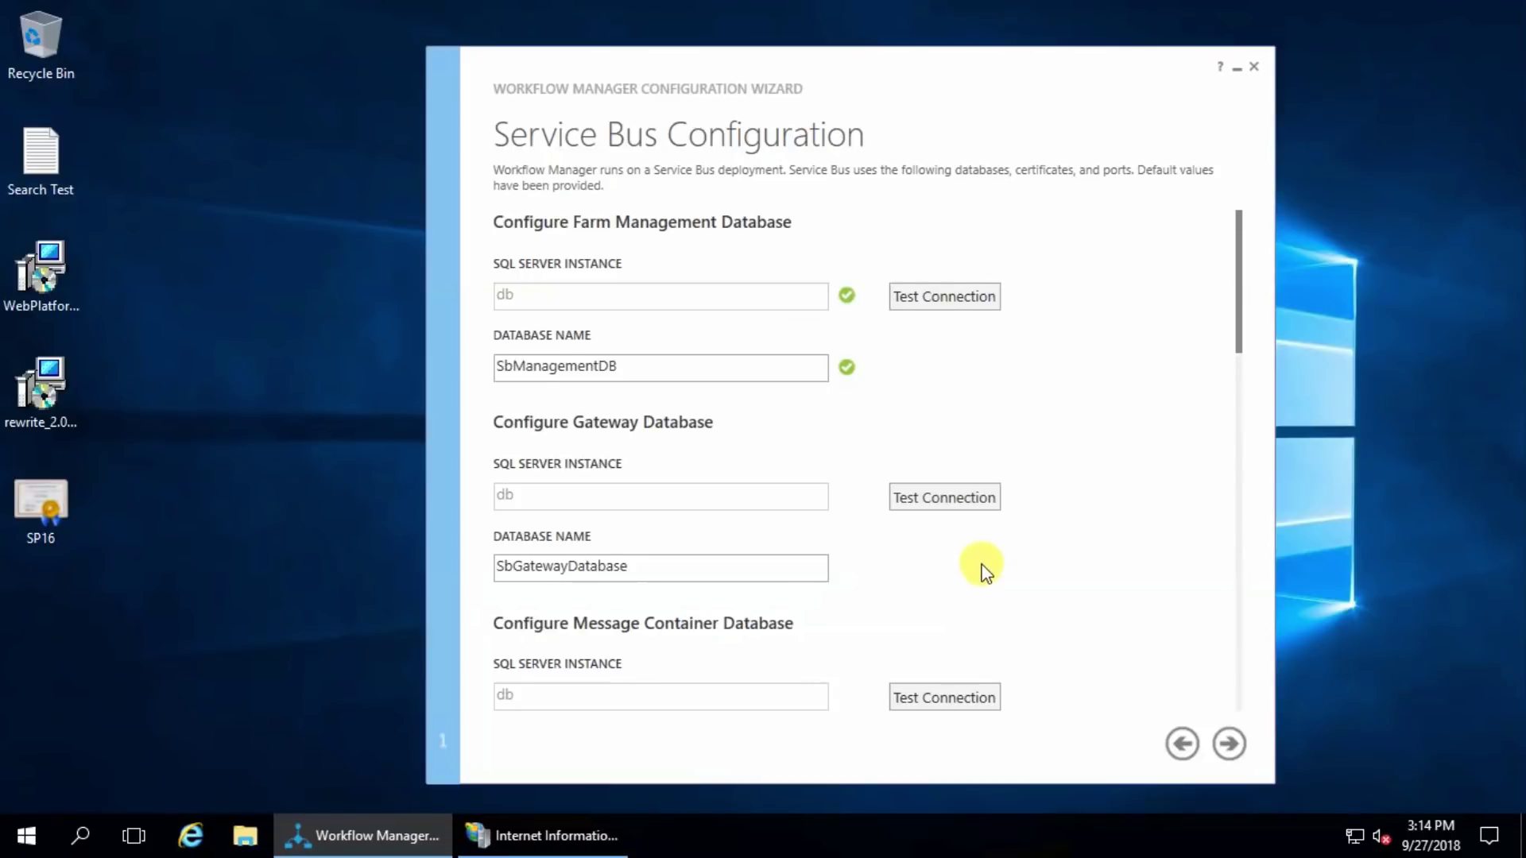
scroll(986, 571, "down", 2)
left_click(960, 442)
scroll(982, 592, "down", 1)
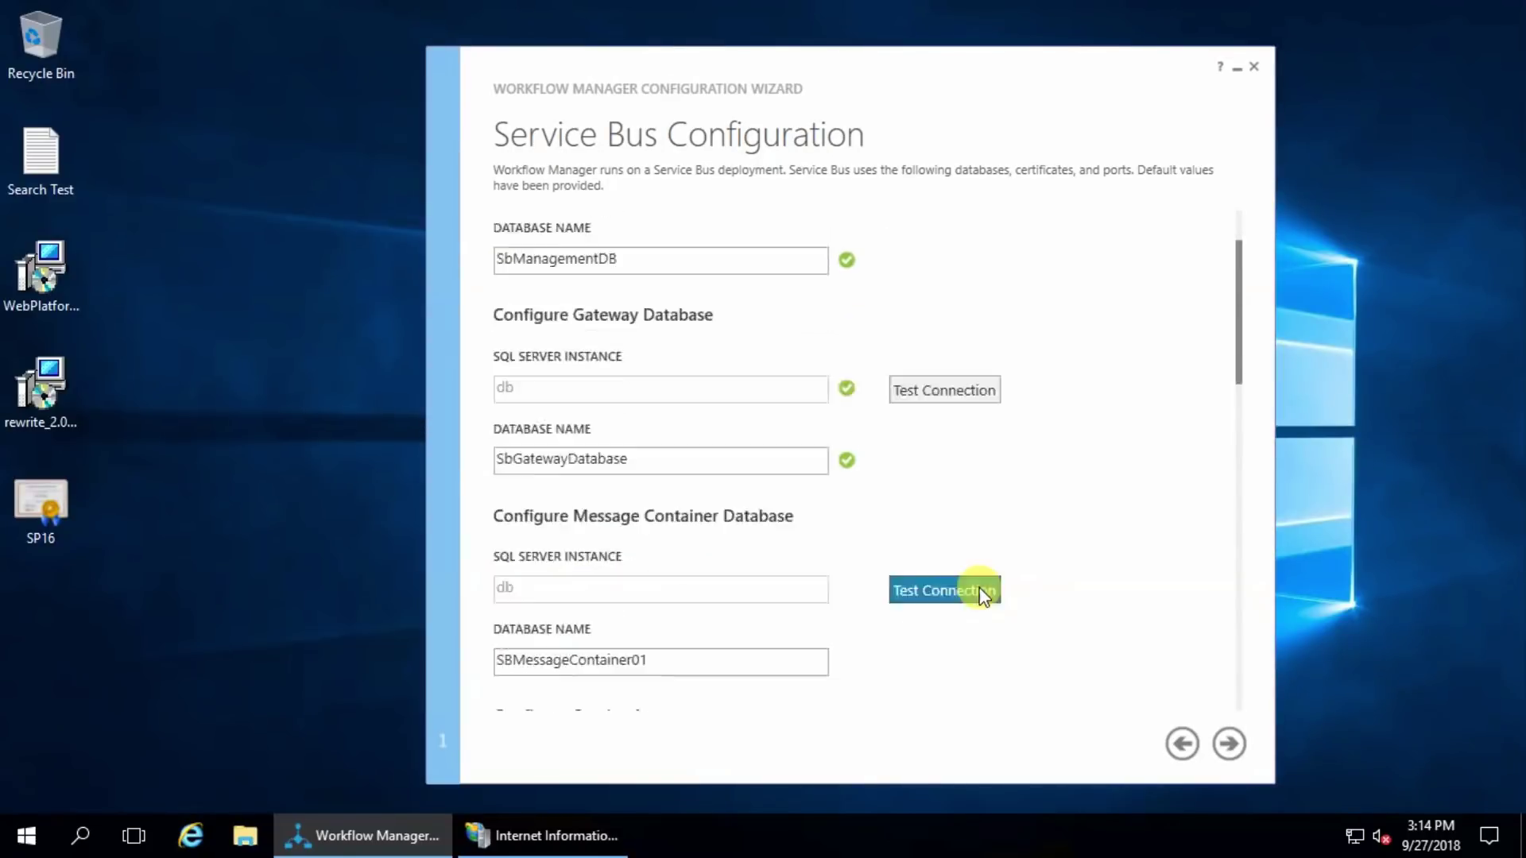
scroll(984, 594, "down", 1)
left_click(960, 485)
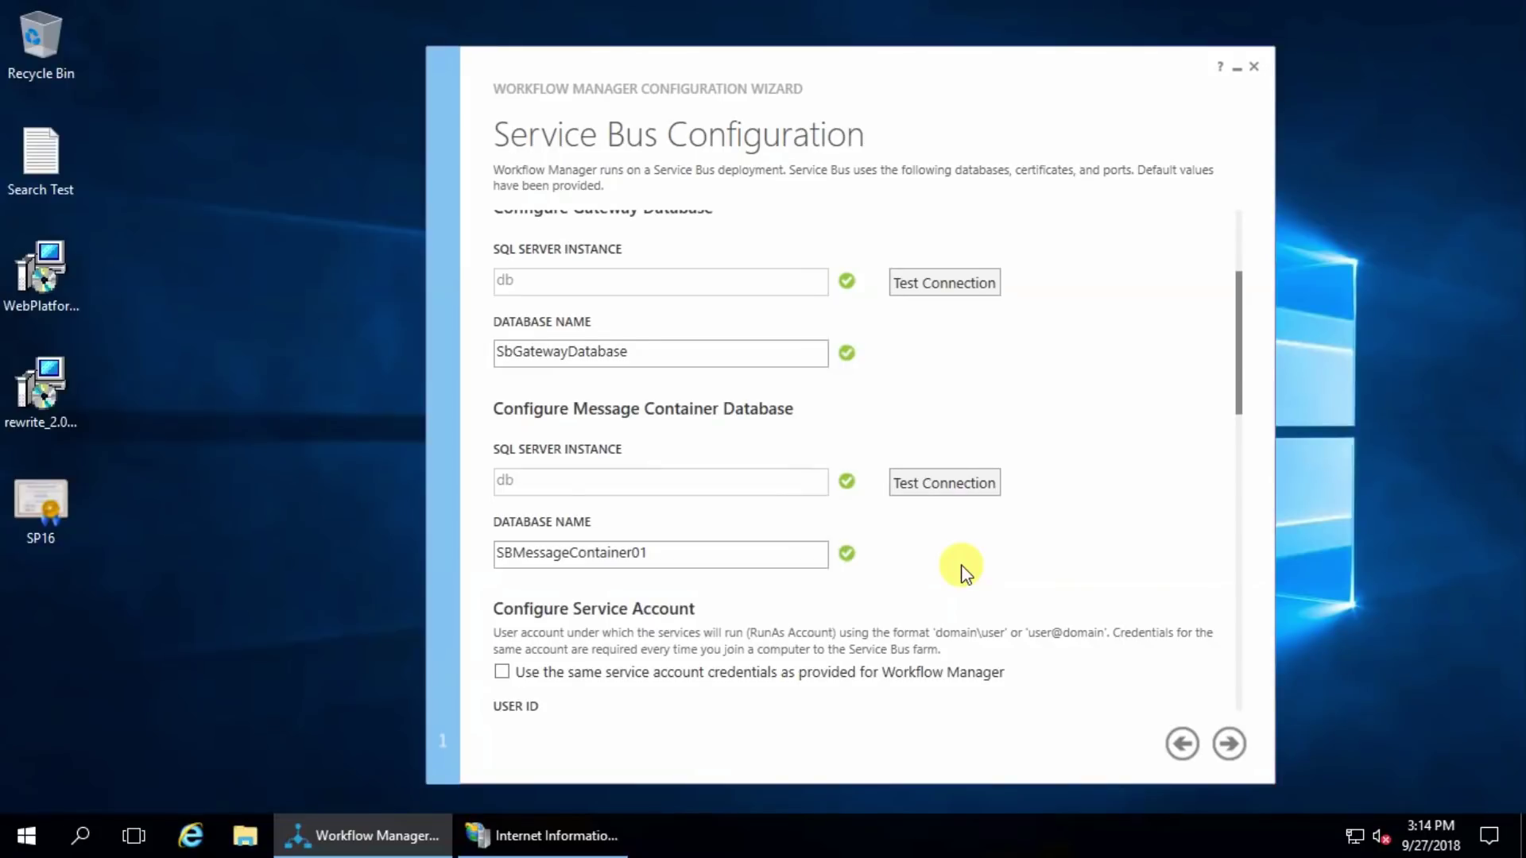
scroll(961, 564, "down", 3)
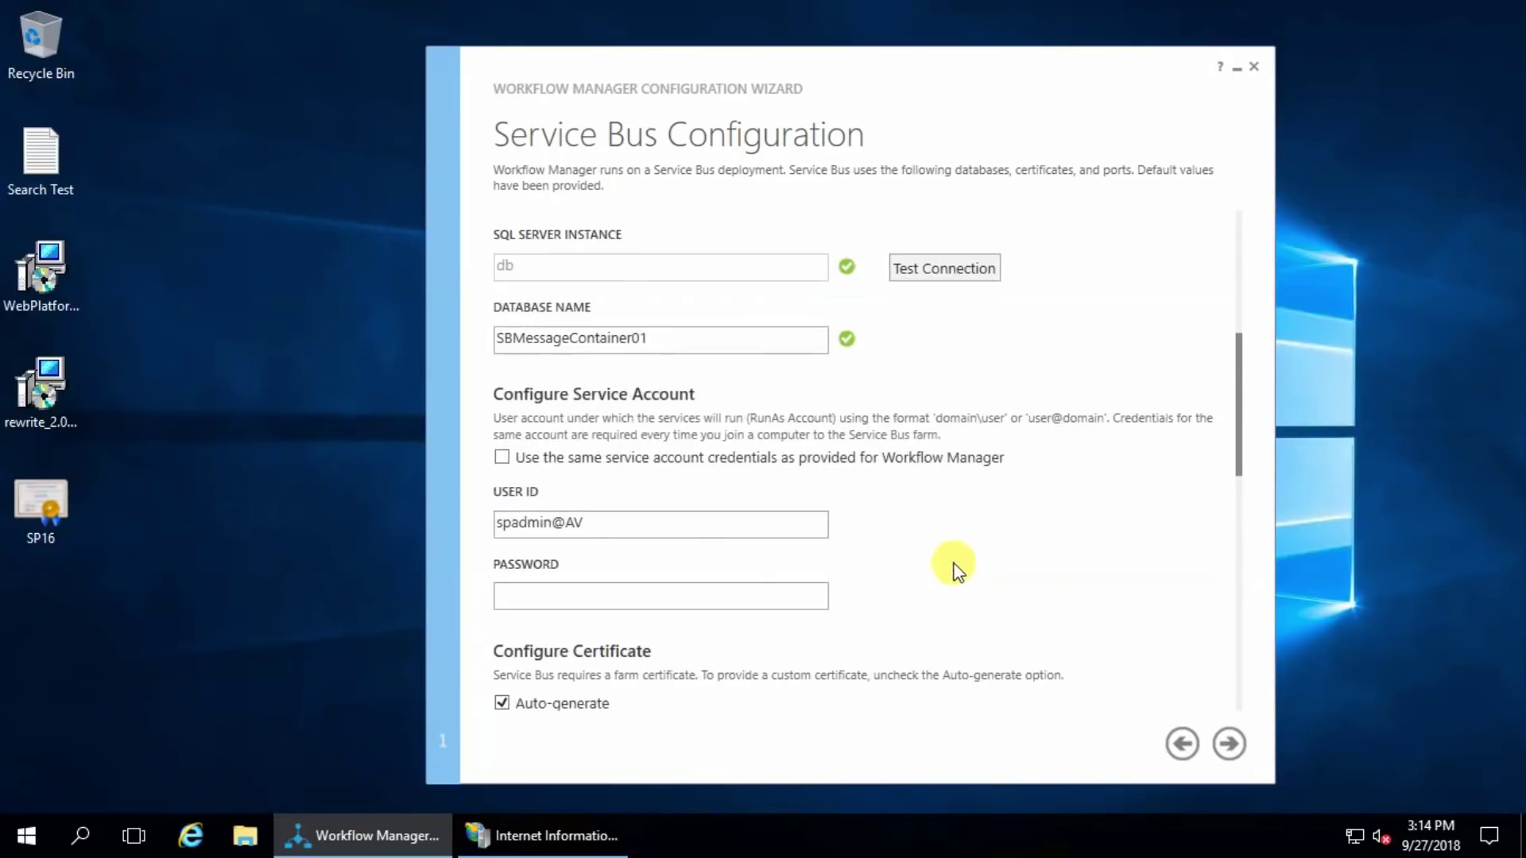
- Reuse the service account, disable auto-generation, and make SP16.AV.LOCAL the Service Bus farm certificate
left_click(503, 459)
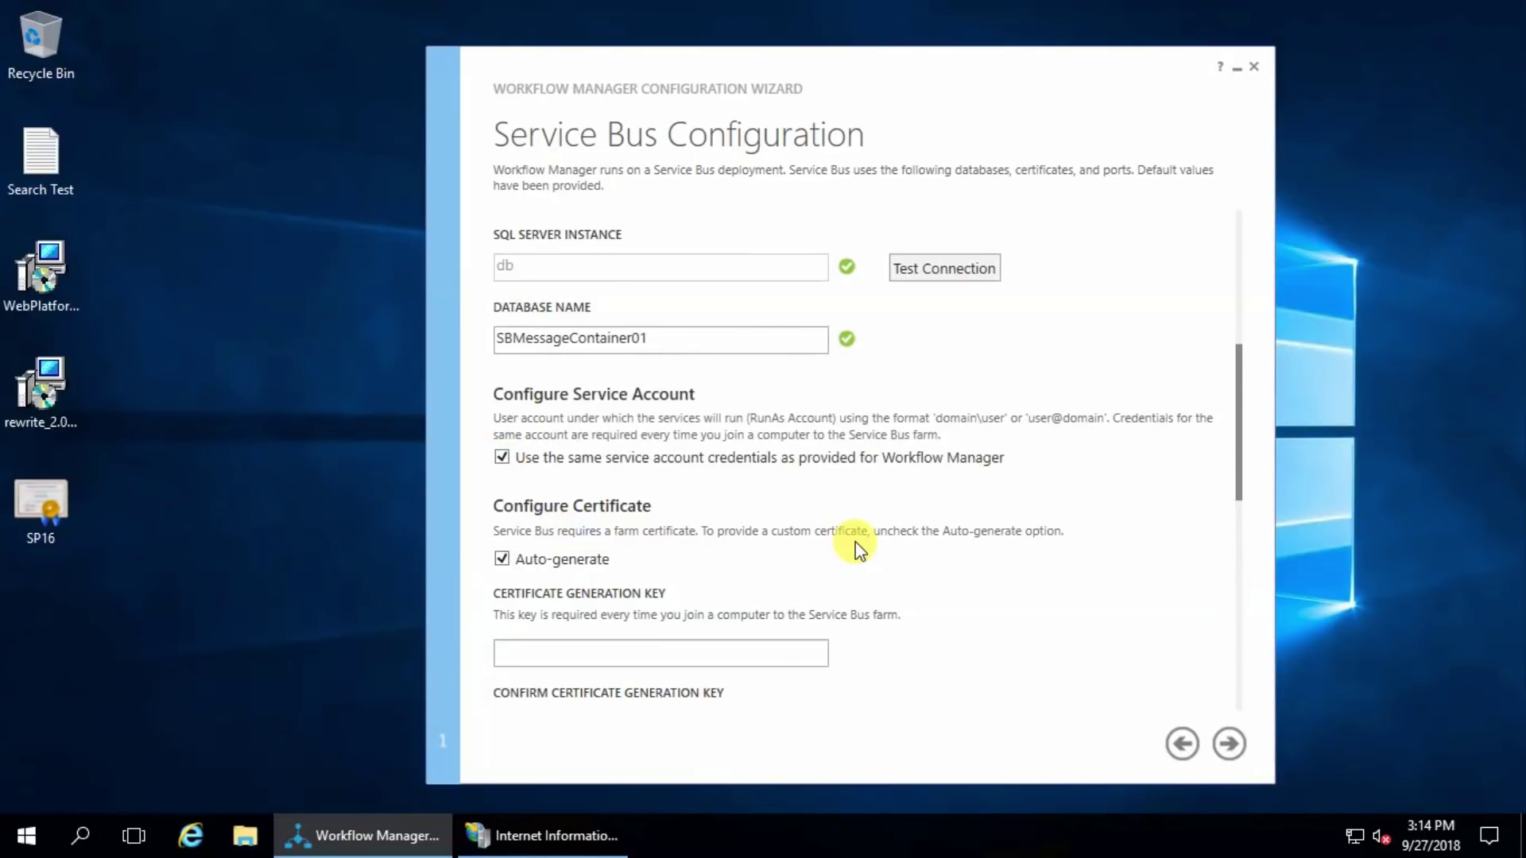
scroll(930, 584, "down", 1)
left_click(502, 507)
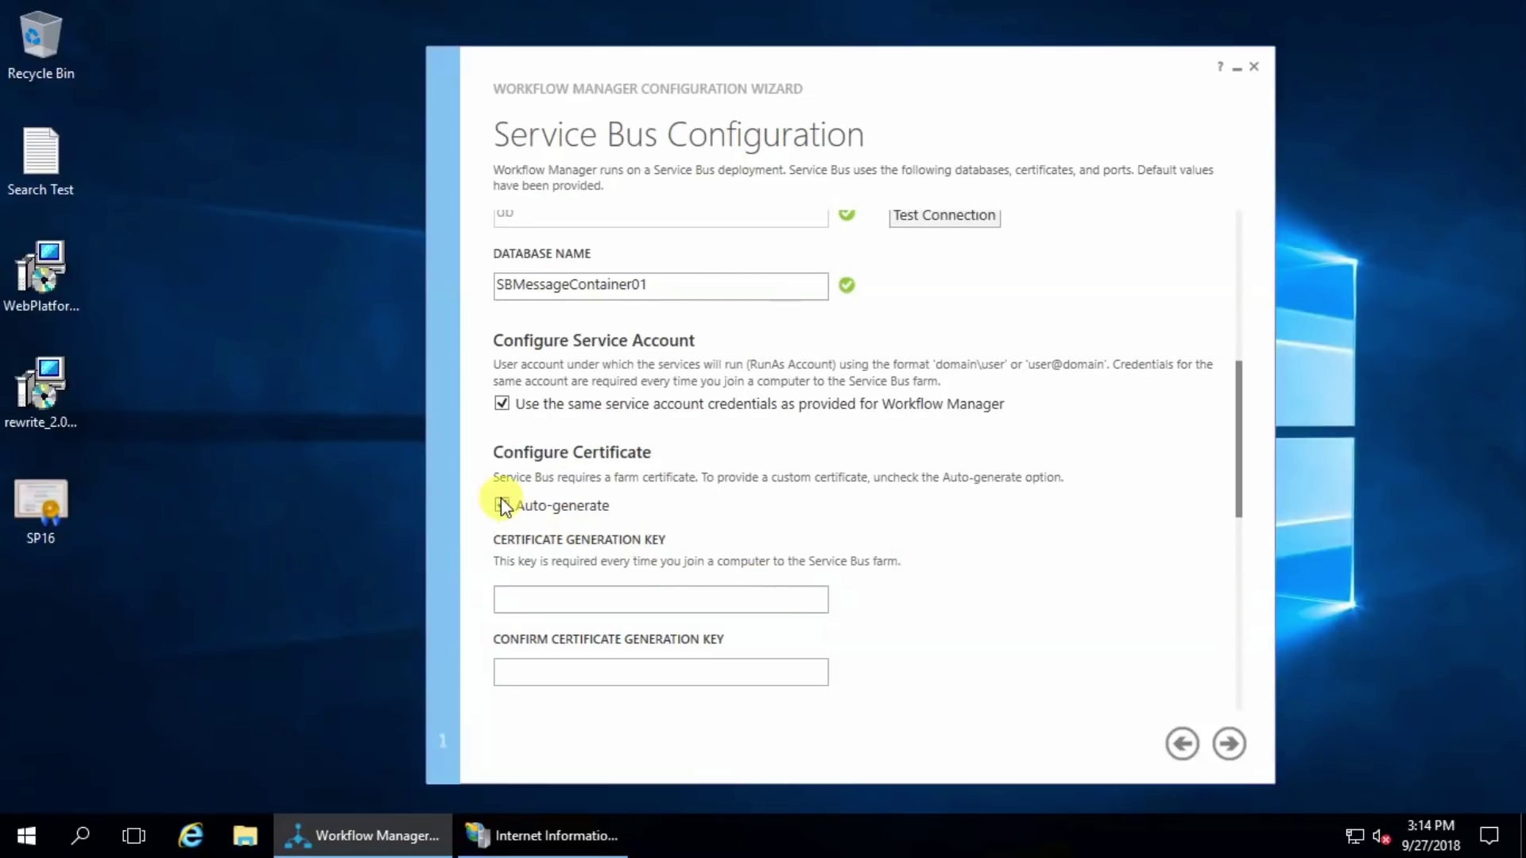
left_click(733, 595)
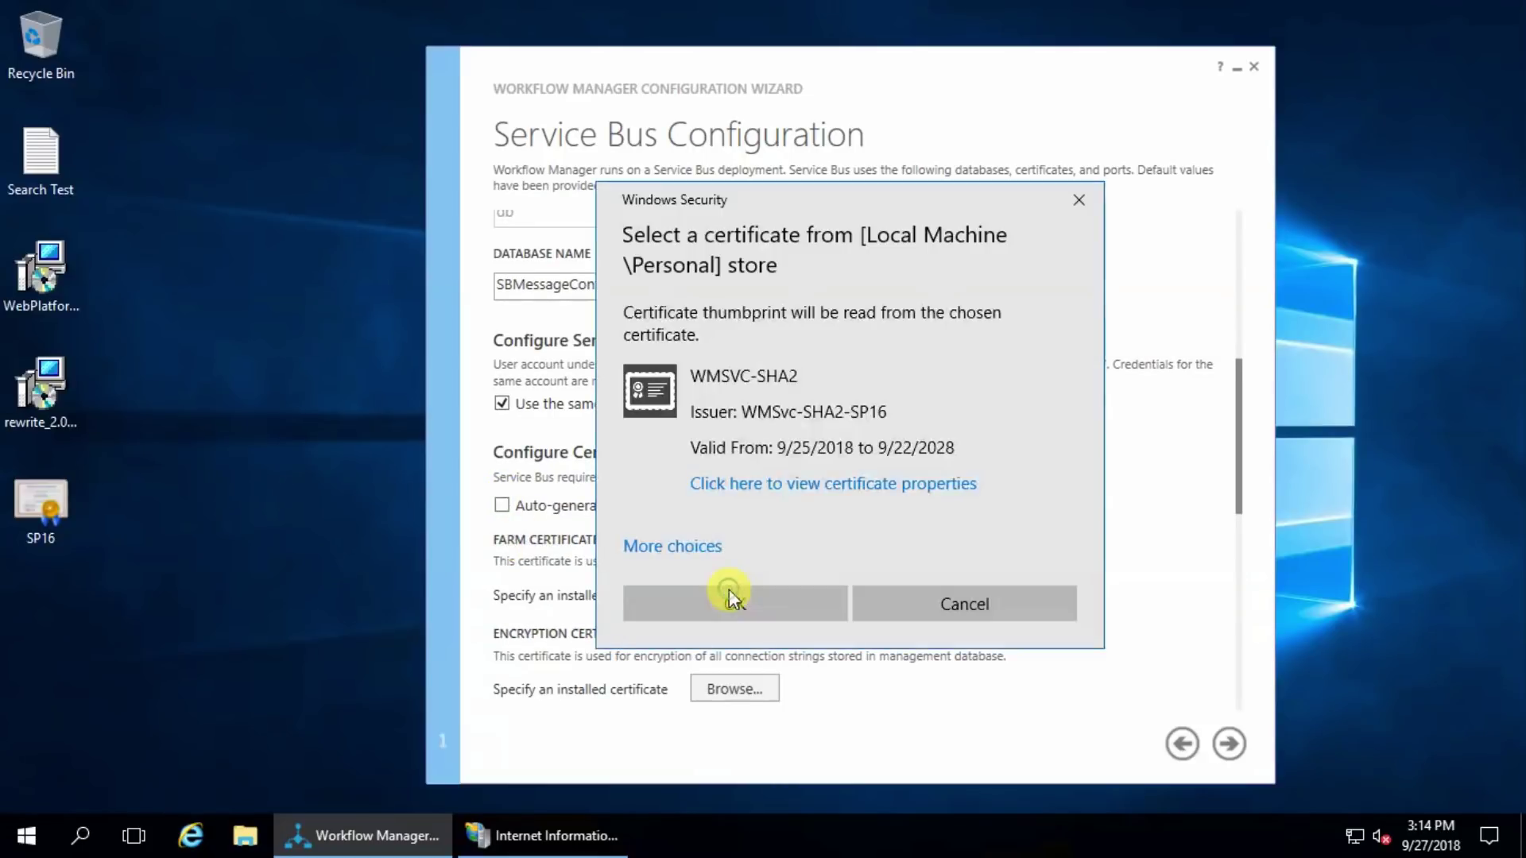
left_click(699, 546)
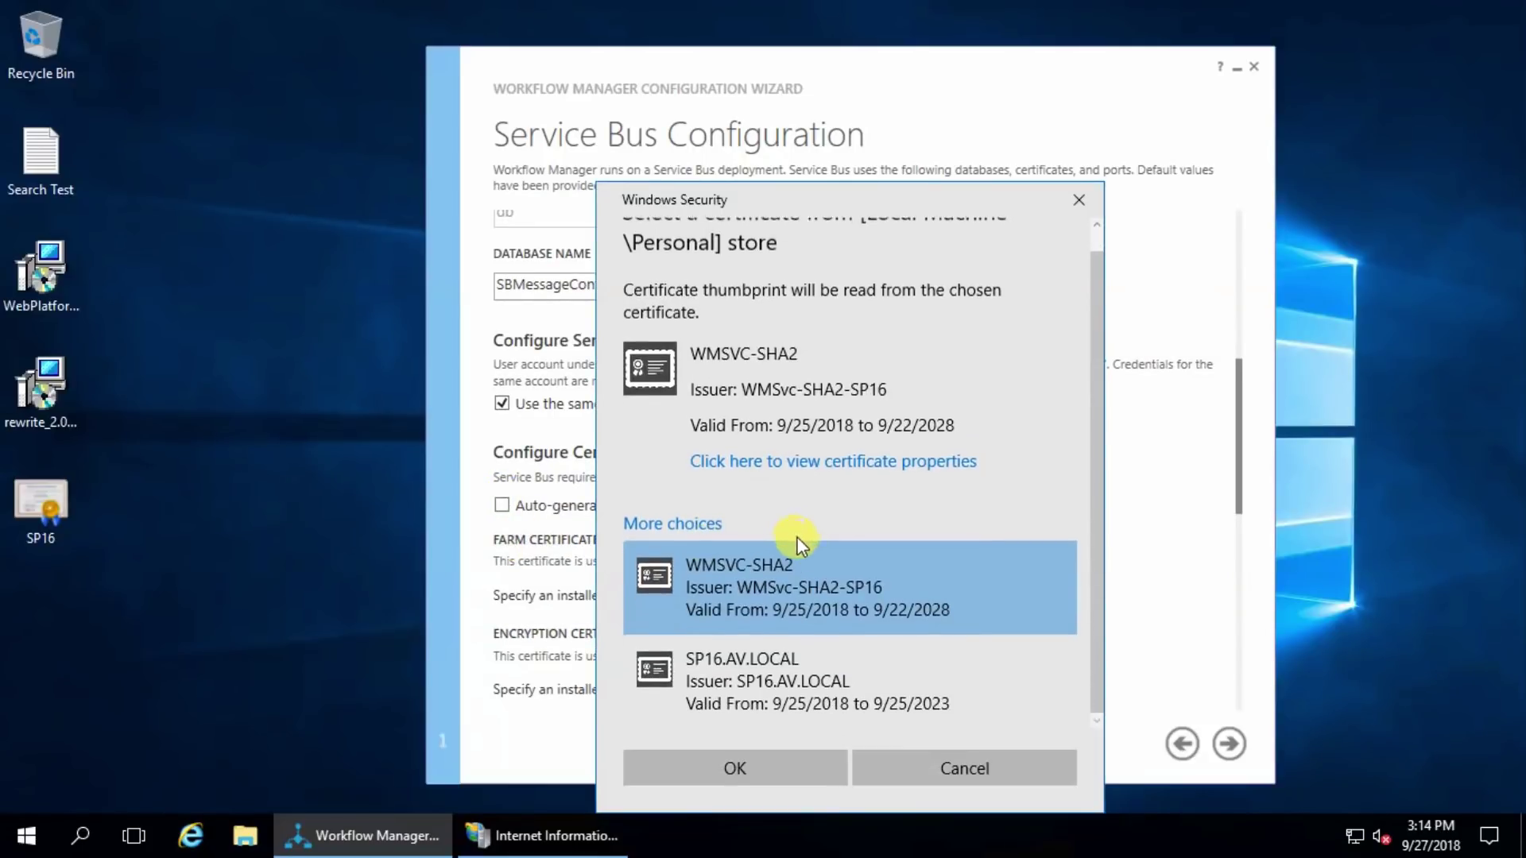
left_click(755, 666)
left_click(841, 770)
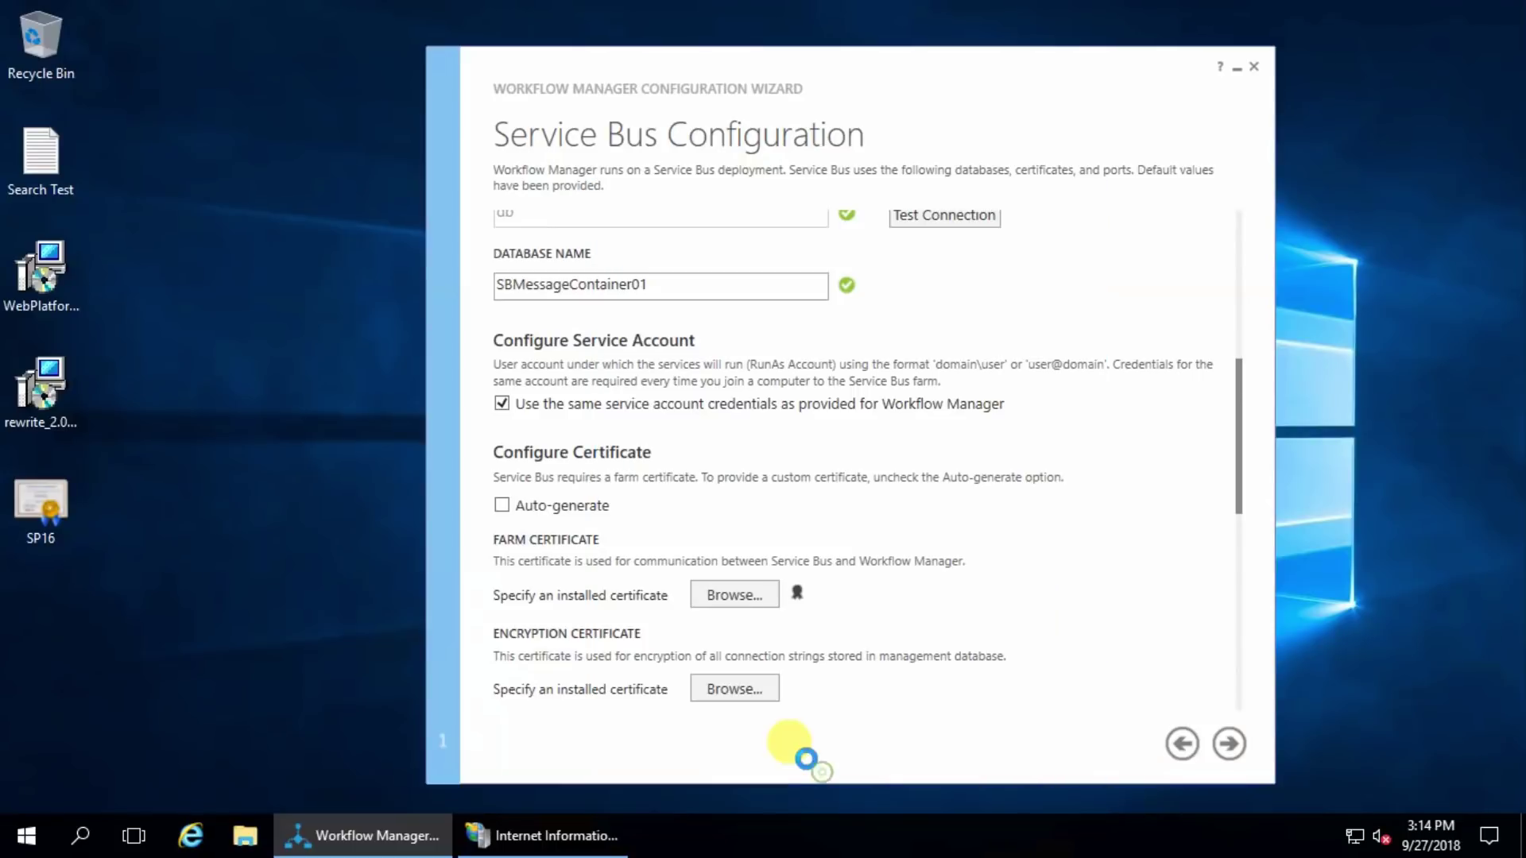
- Make SP16.AV.LOCAL the Service Bus encryption certificate and proceed to the summary
left_click(736, 689)
left_click(699, 547)
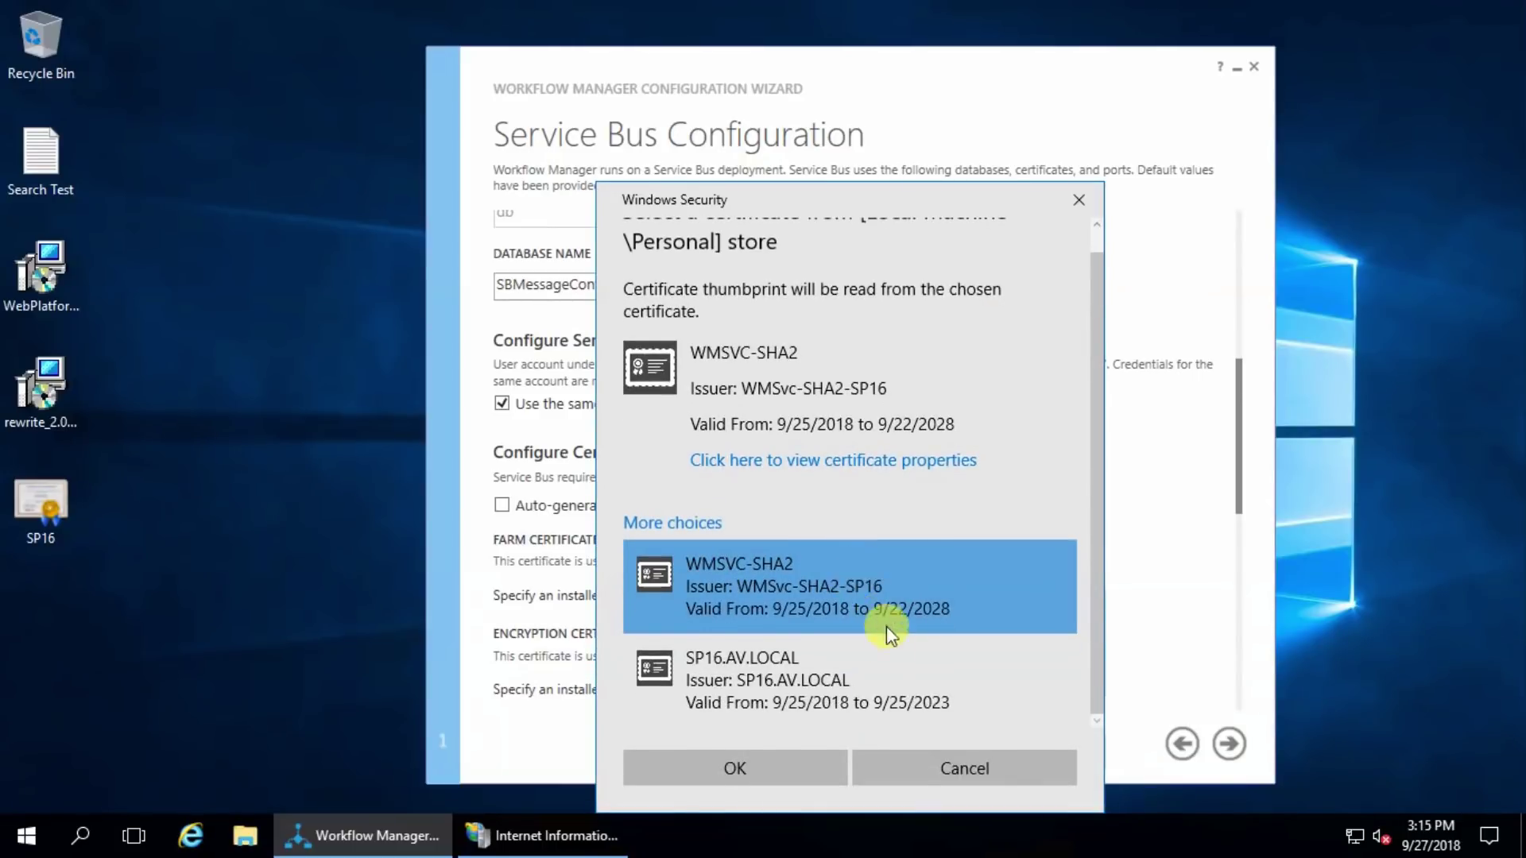
left_click(747, 680)
left_click(784, 766)
scroll(969, 594, "down", 5)
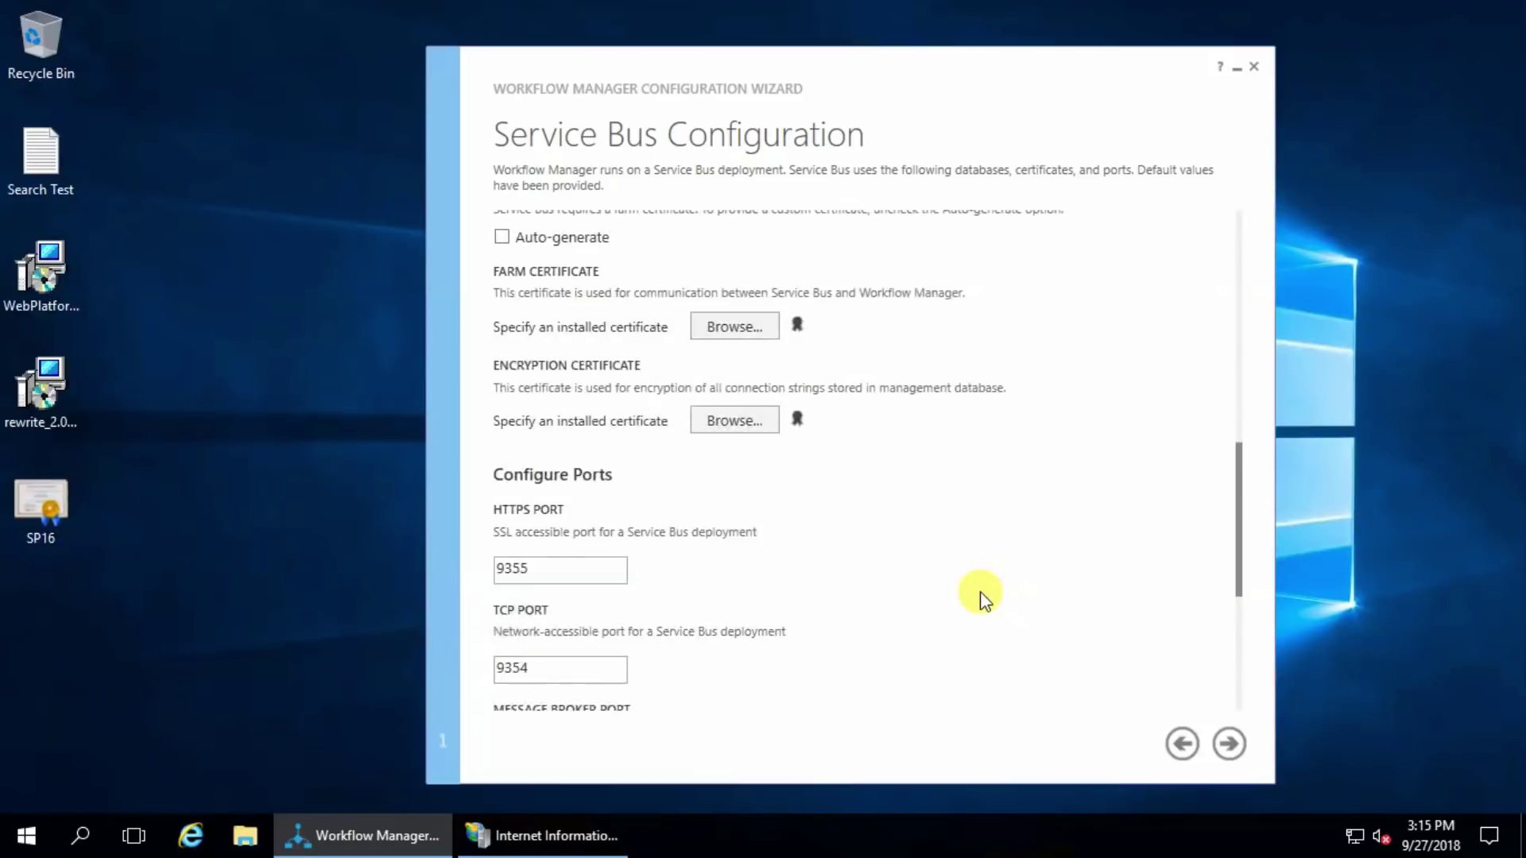
scroll(981, 596, "down", 3)
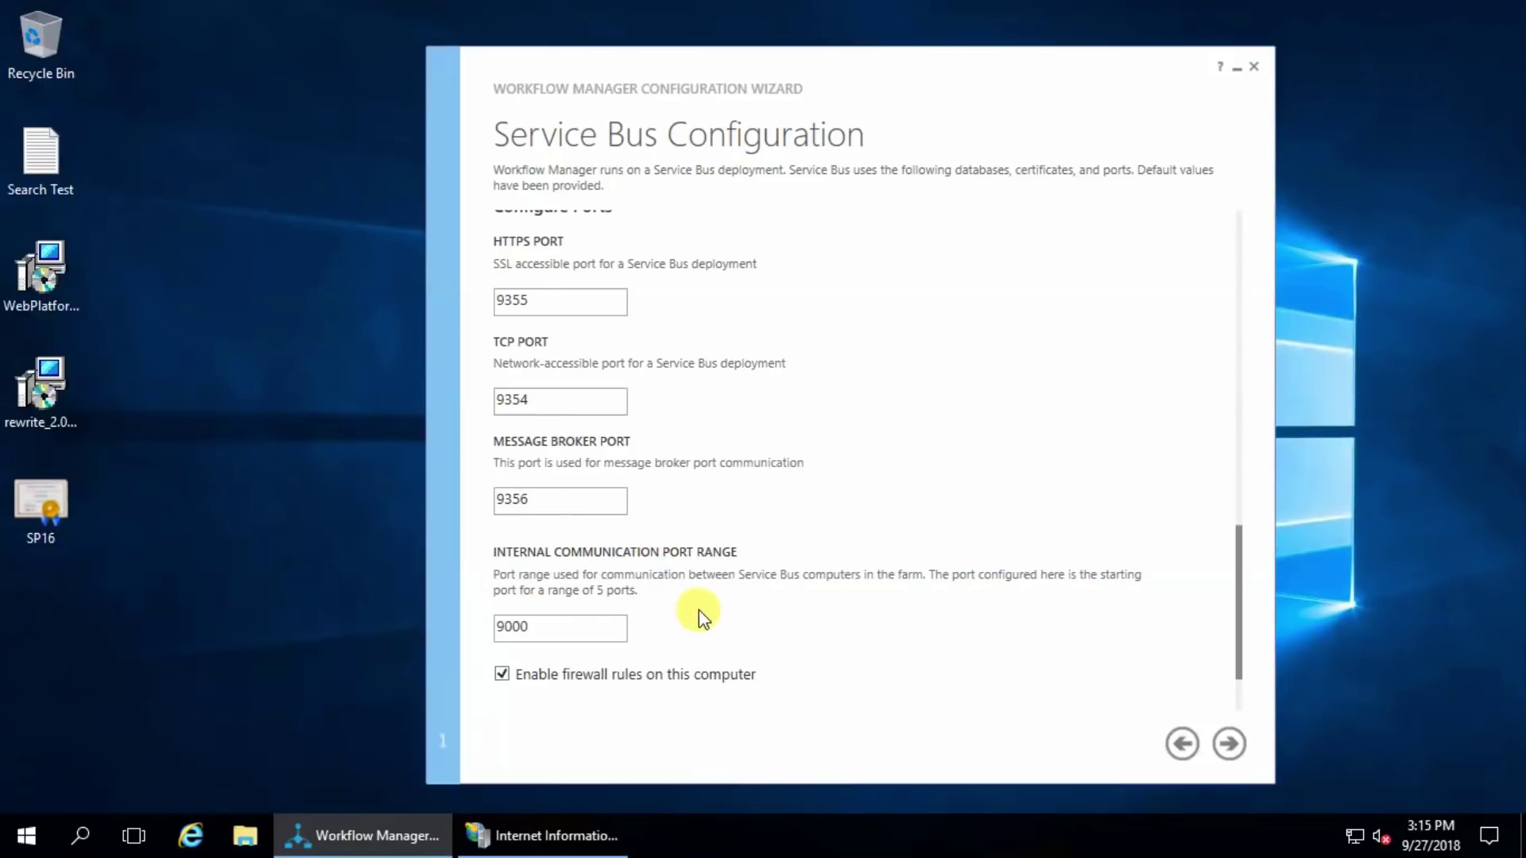
scroll(703, 609, "down", 2)
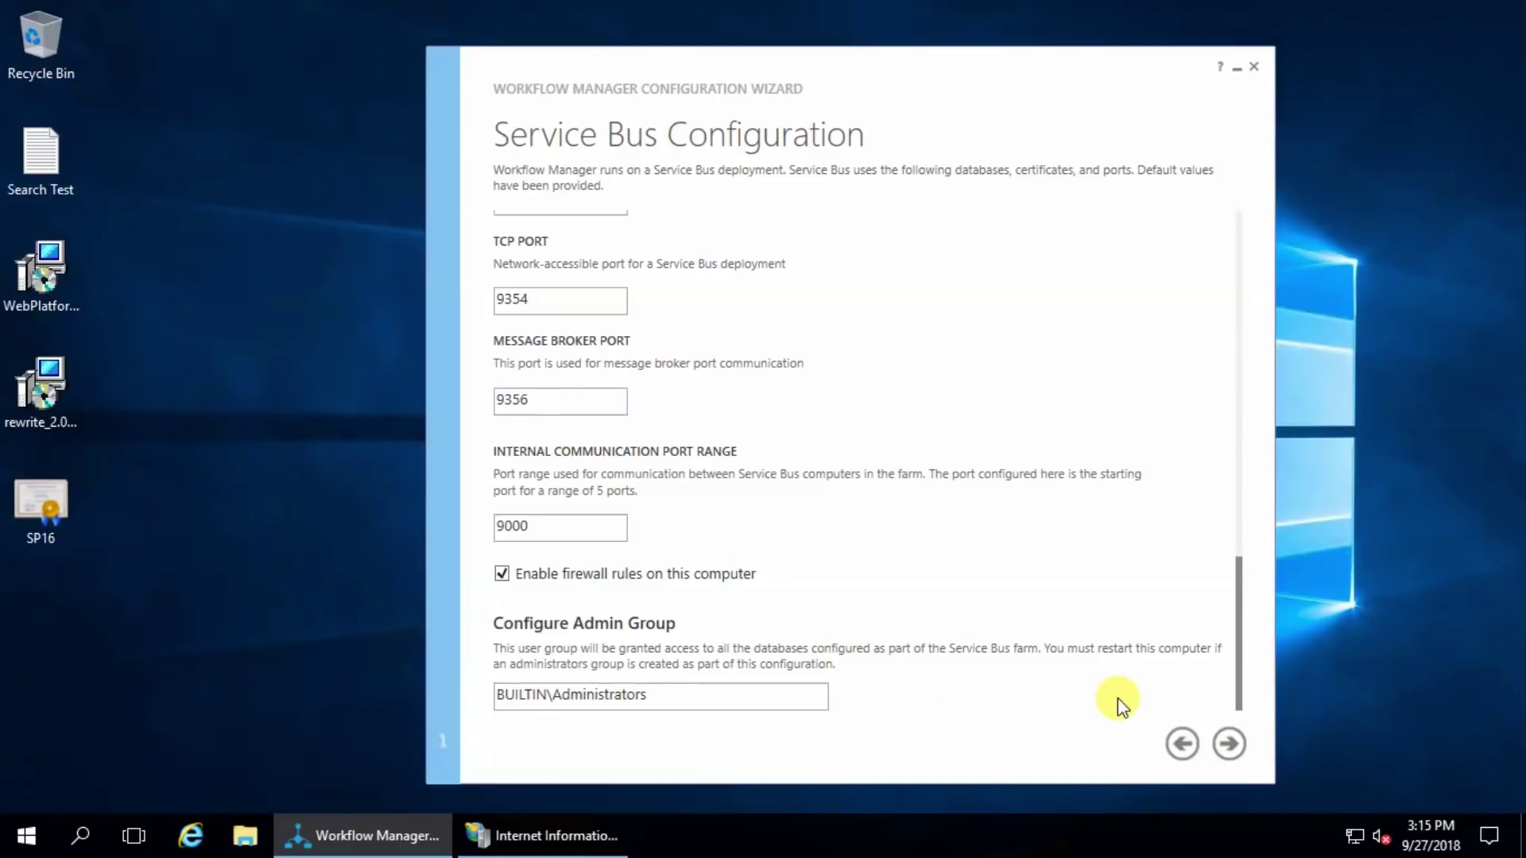
left_click(1230, 742)
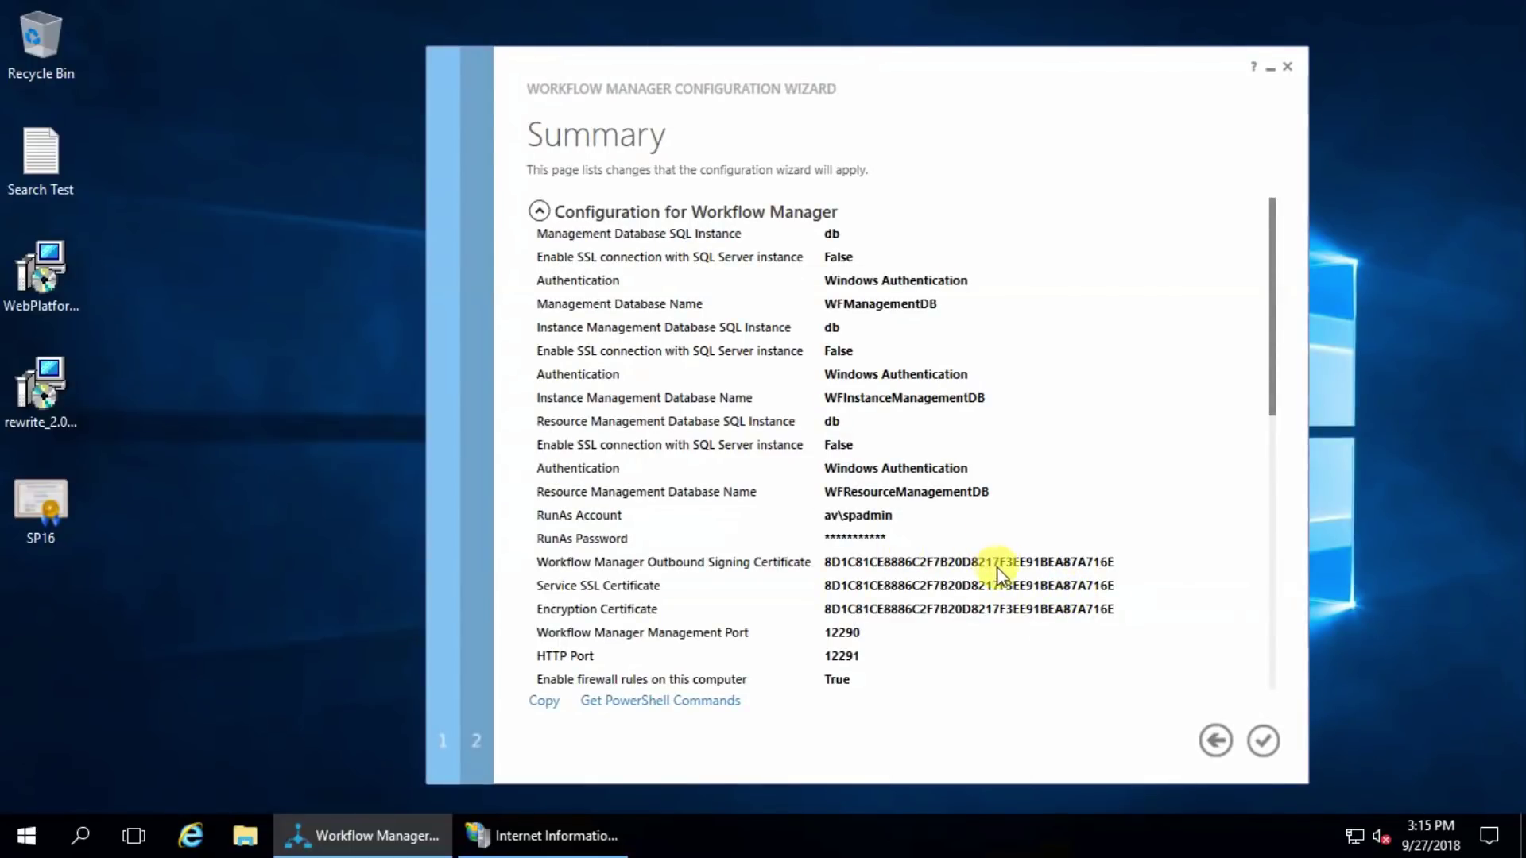
- Review the Summary down to the Service Bus settings and apply the configuration
left_click_drag(1271, 237, 1269, 598)
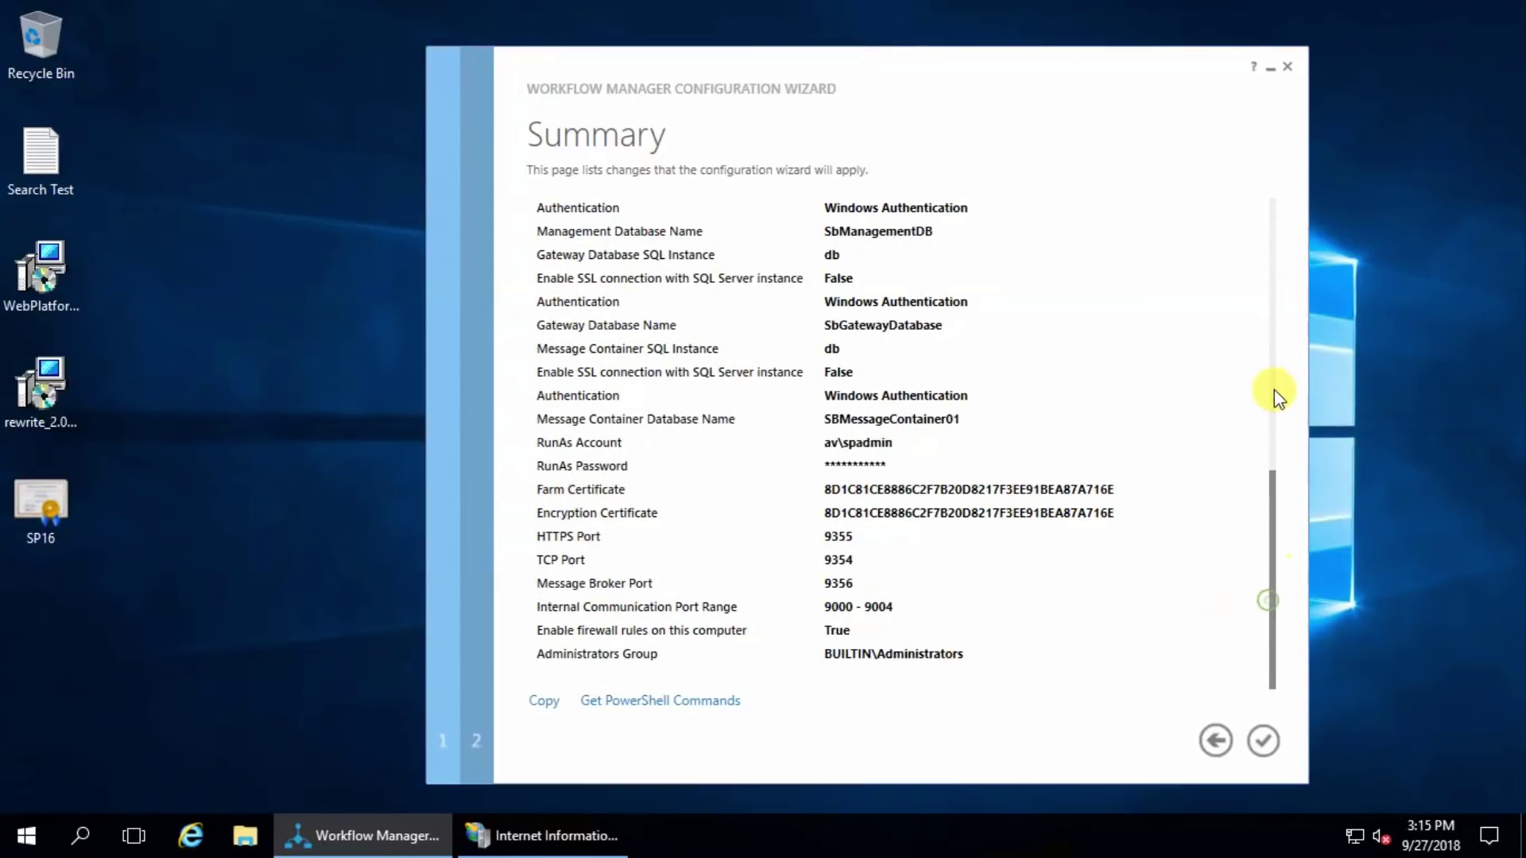
left_click(1263, 739)
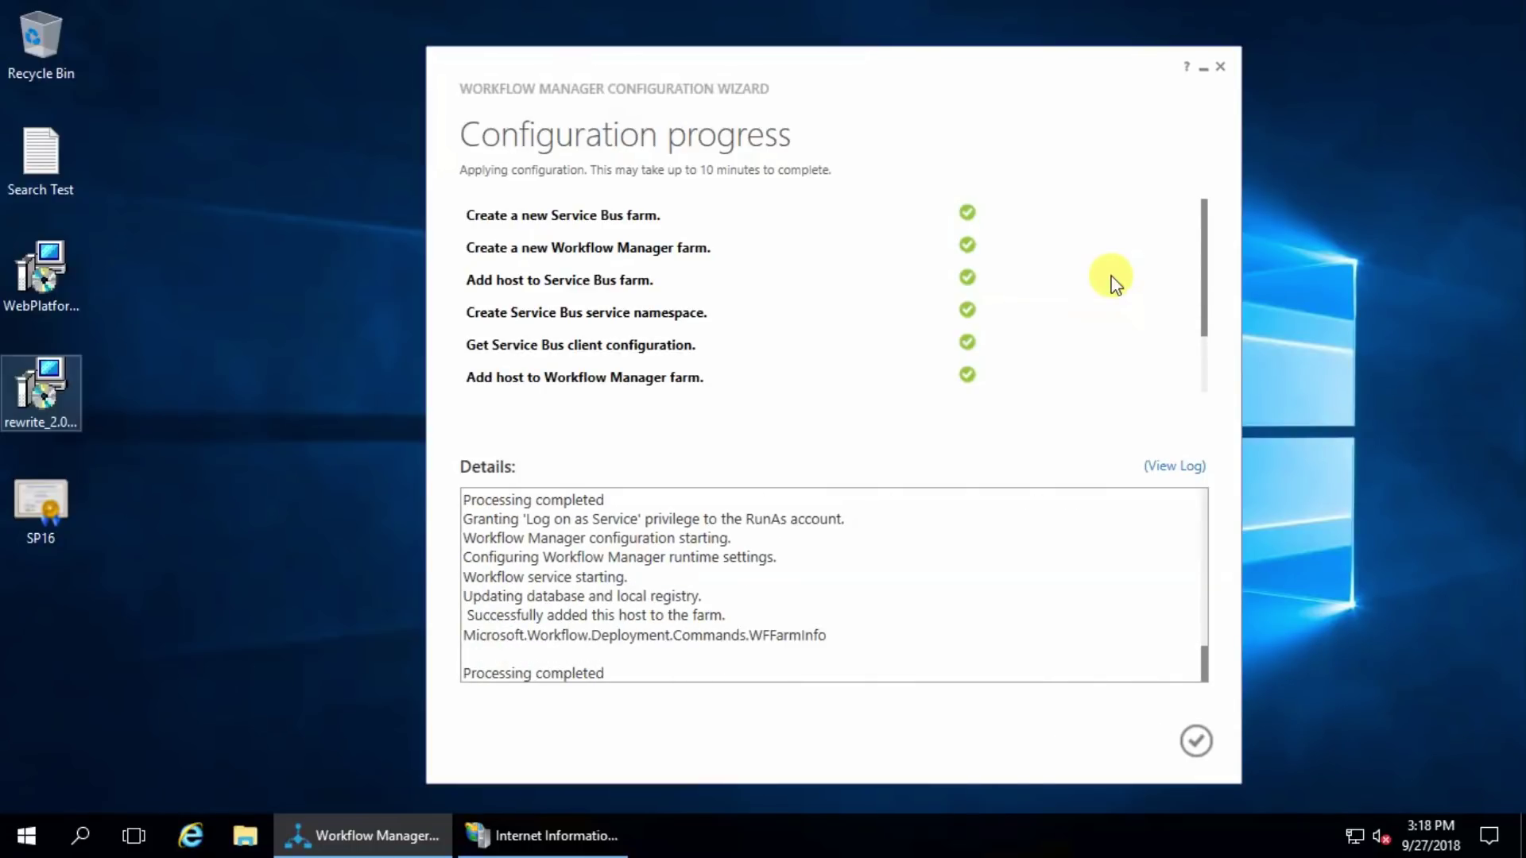
- Check the six completed configuration steps, then close the finished wizard
left_click(1199, 247)
left_click(1200, 307)
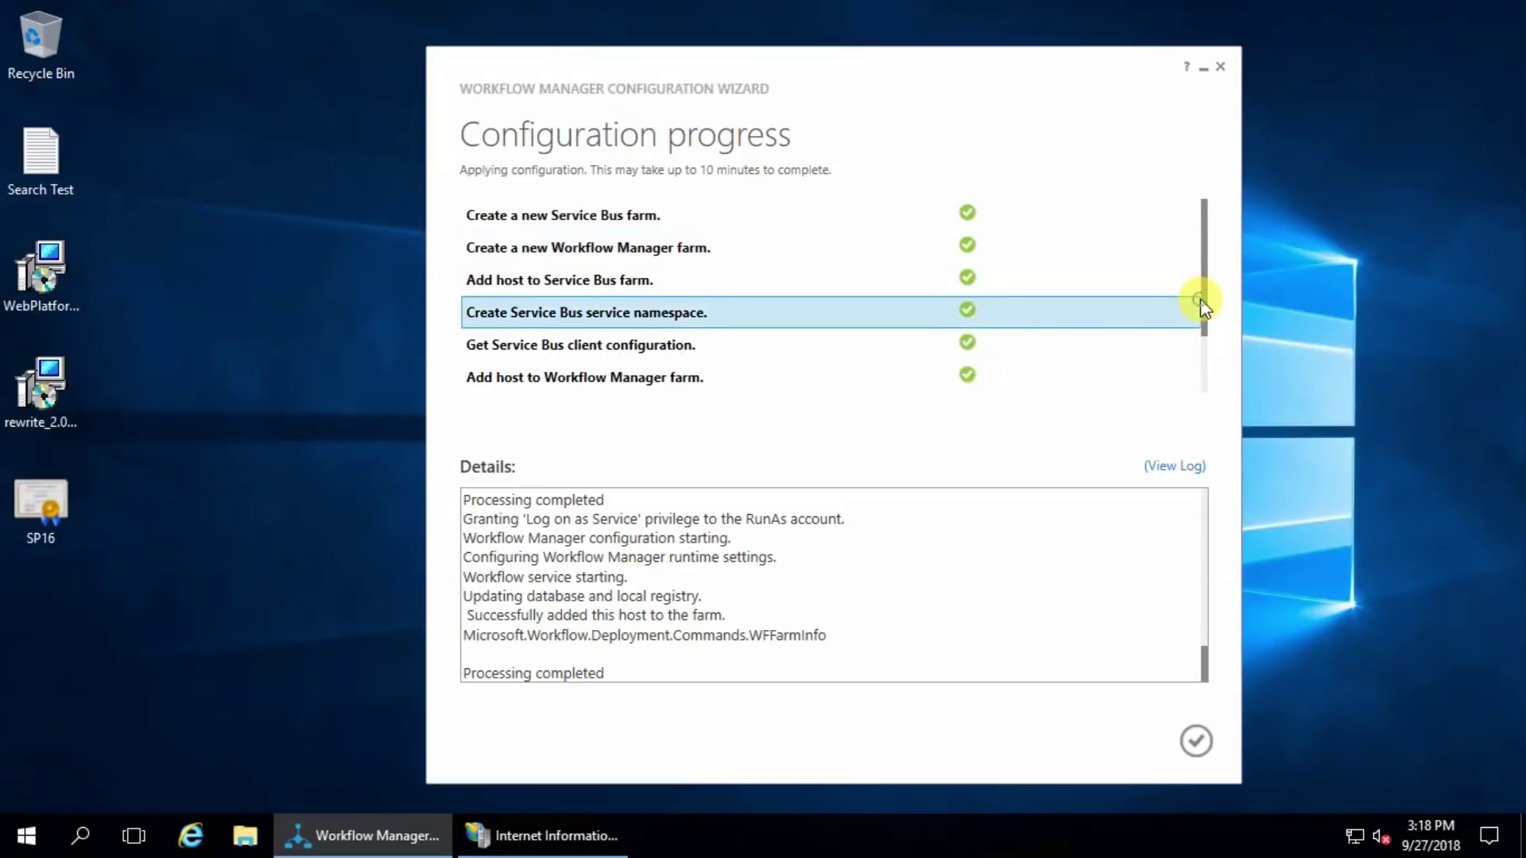
left_click_drag(1200, 302, 1203, 341)
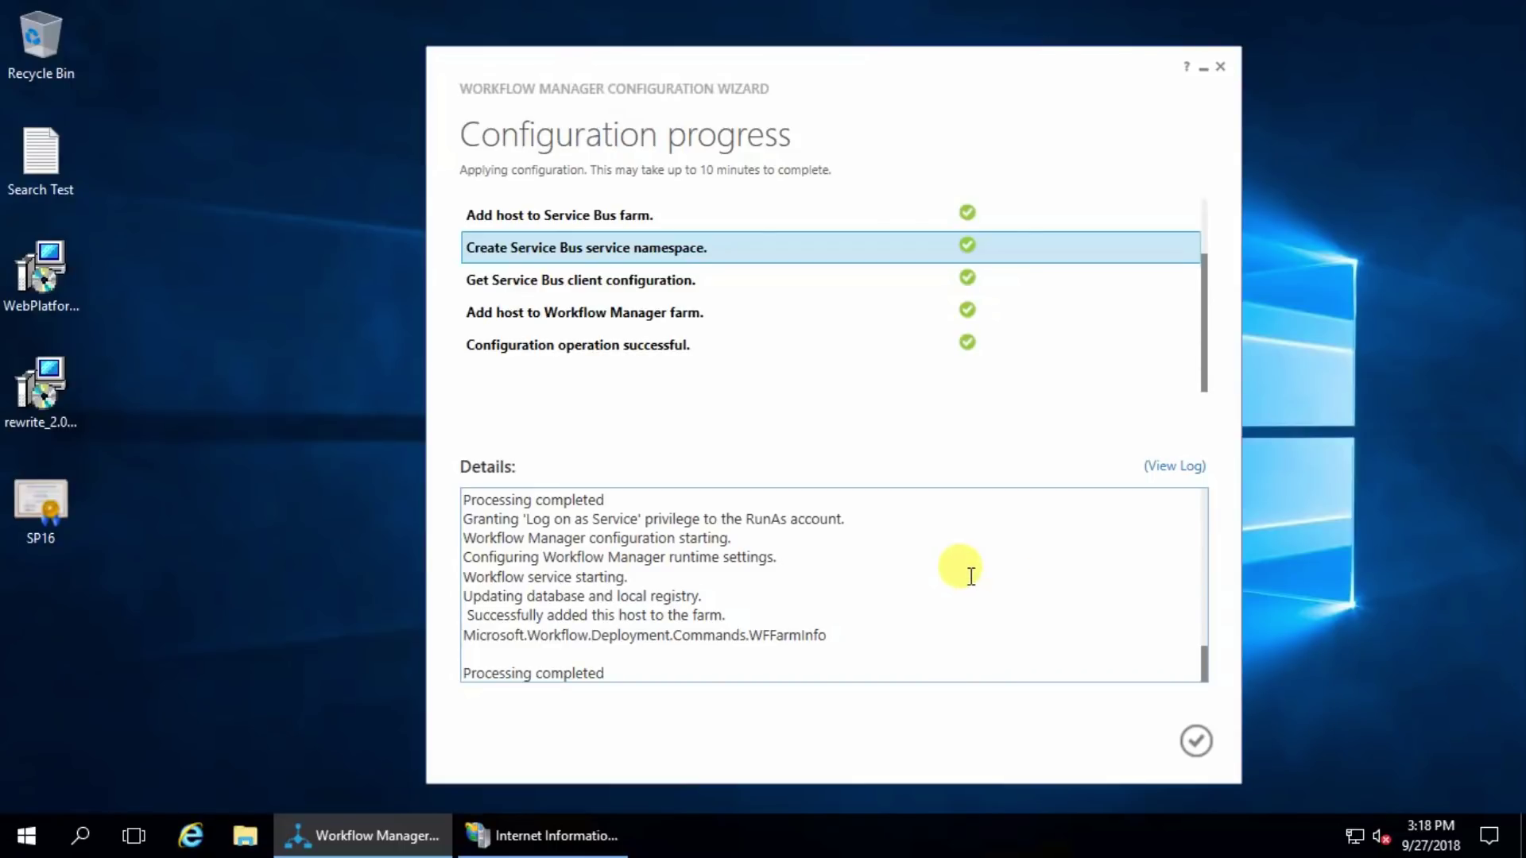
left_click(1186, 744)
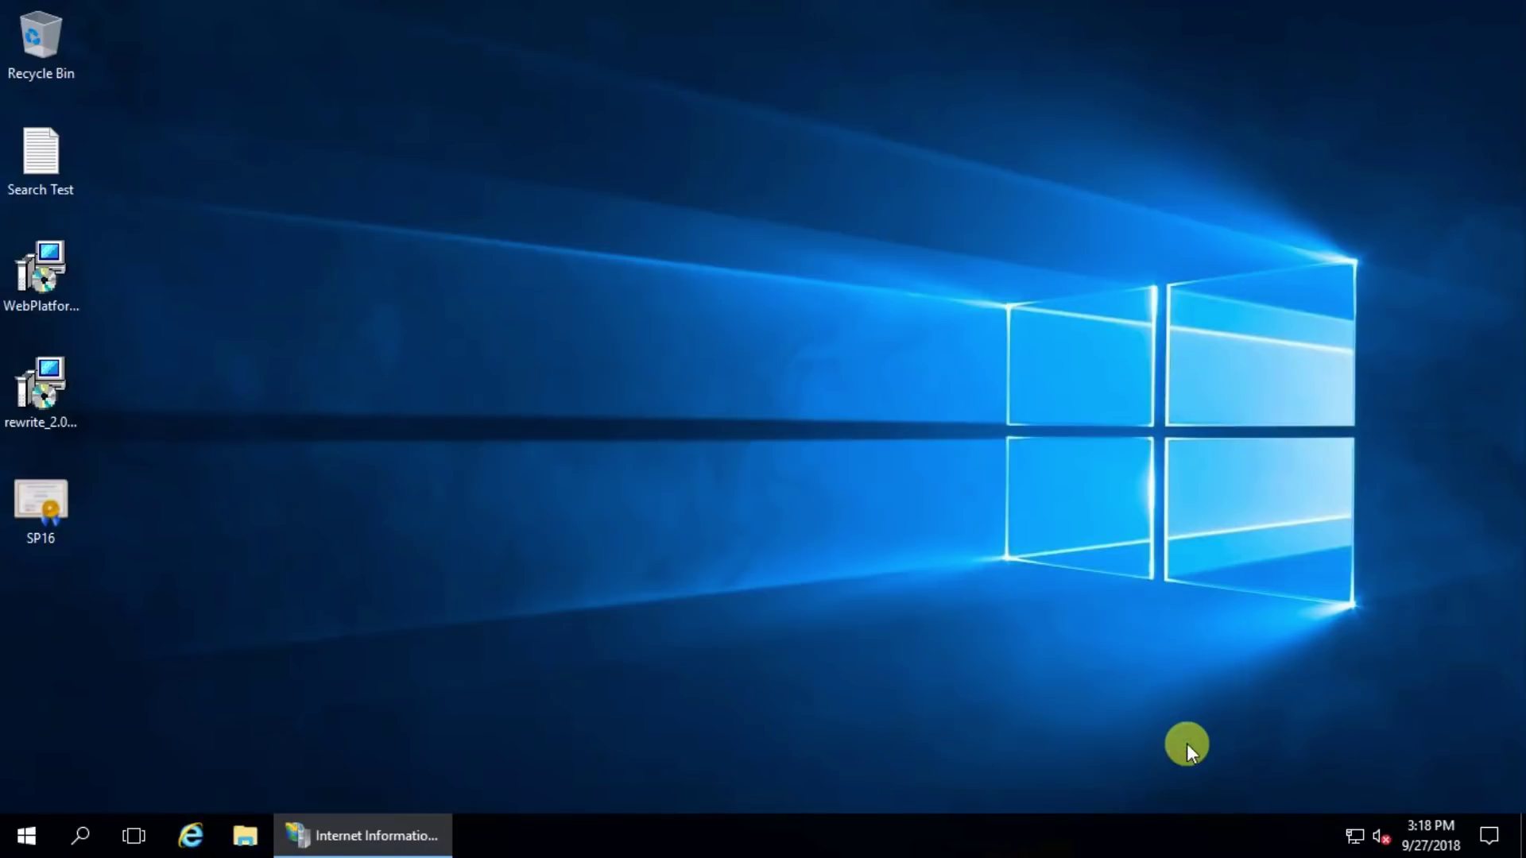
- Launch SharePoint 2016 Central Administration and open Manage service applications under Application Management
left_click(191, 833)
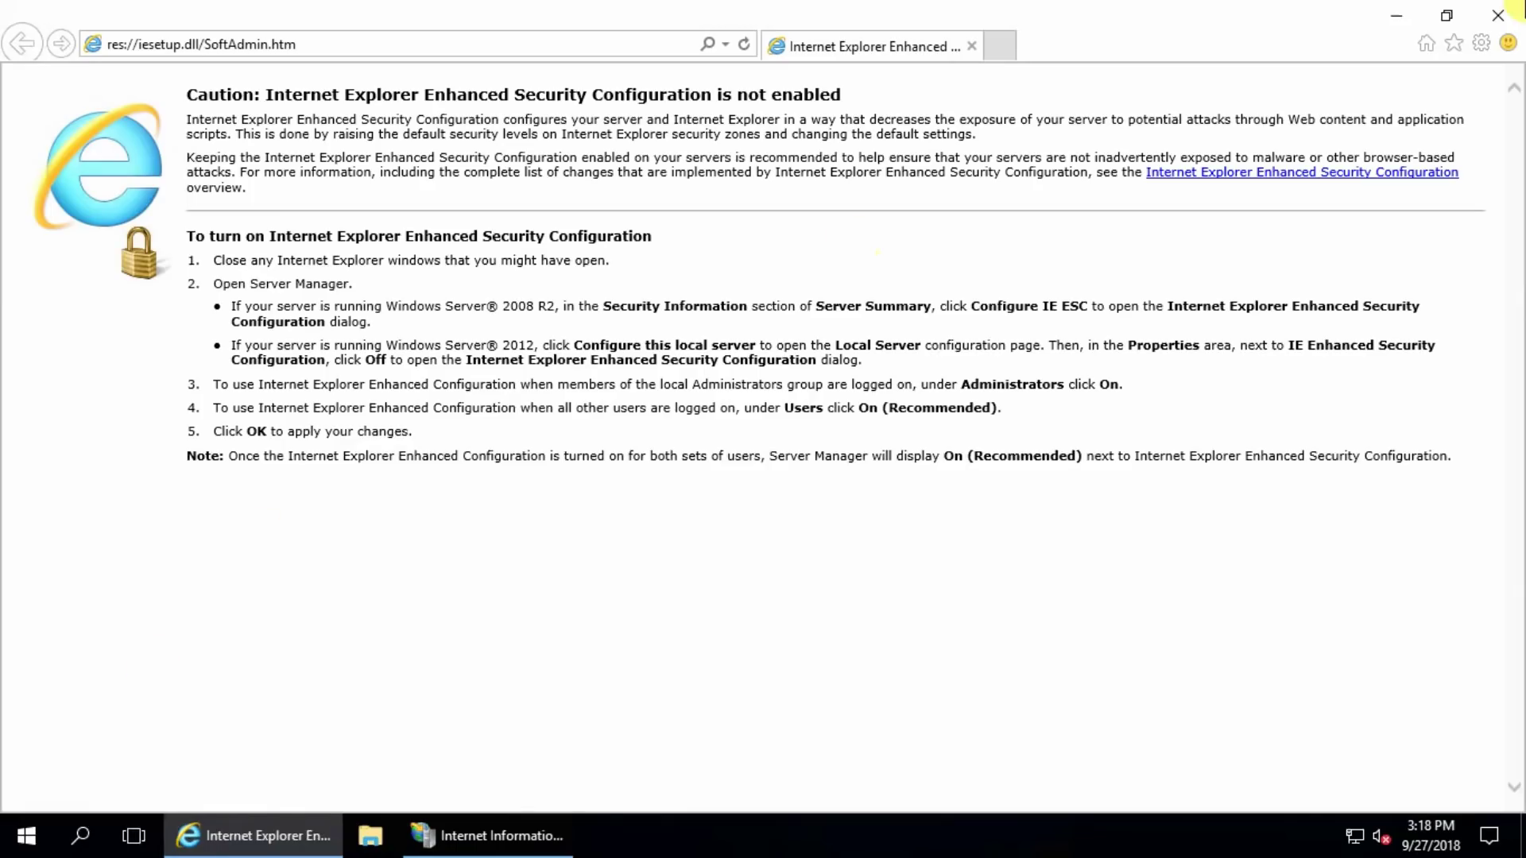
left_click(1497, 12)
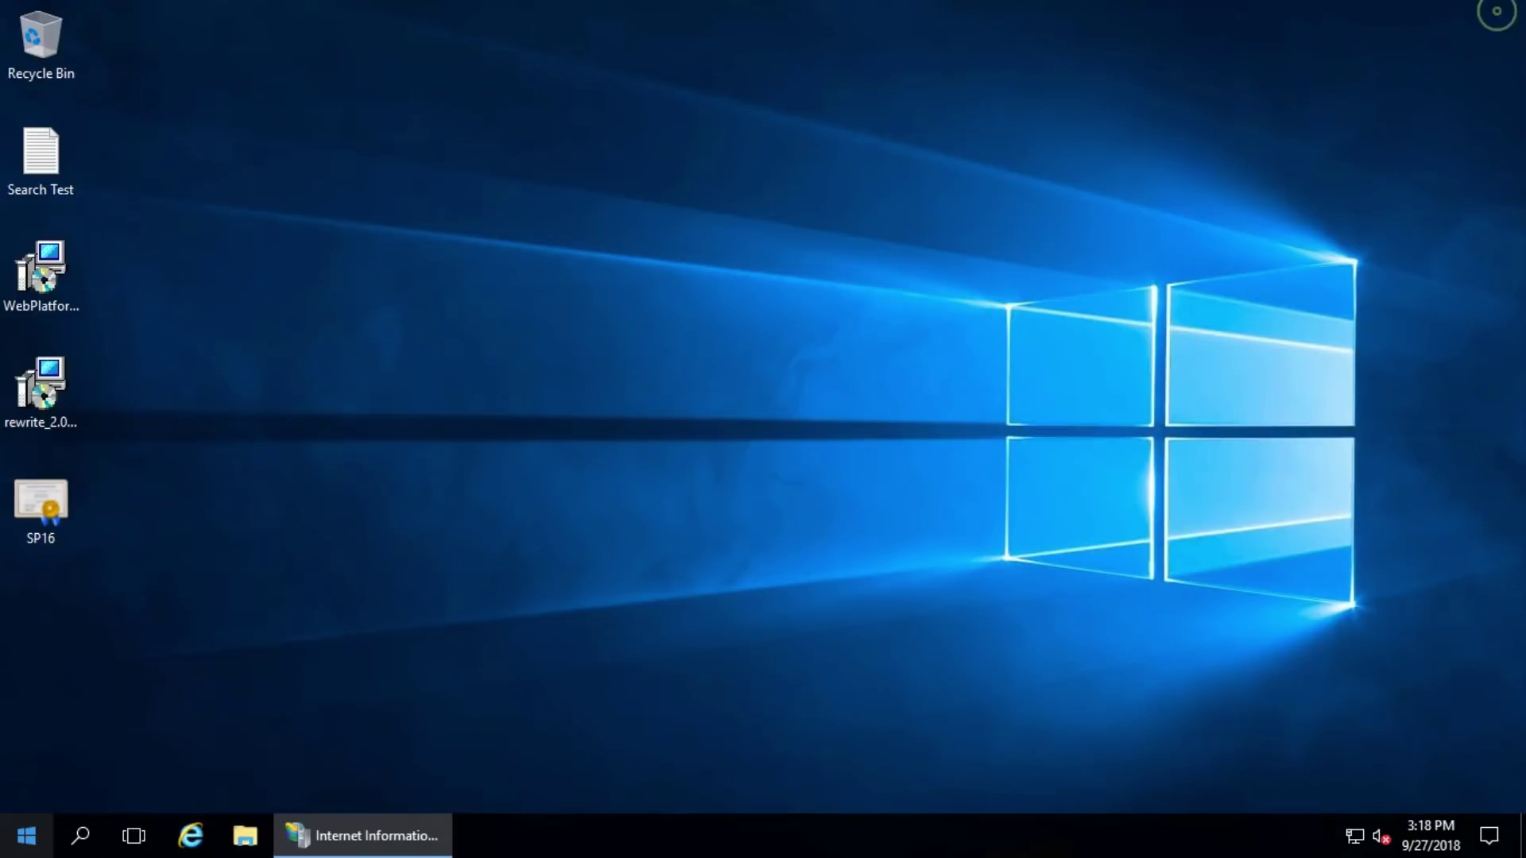
left_click(27, 832)
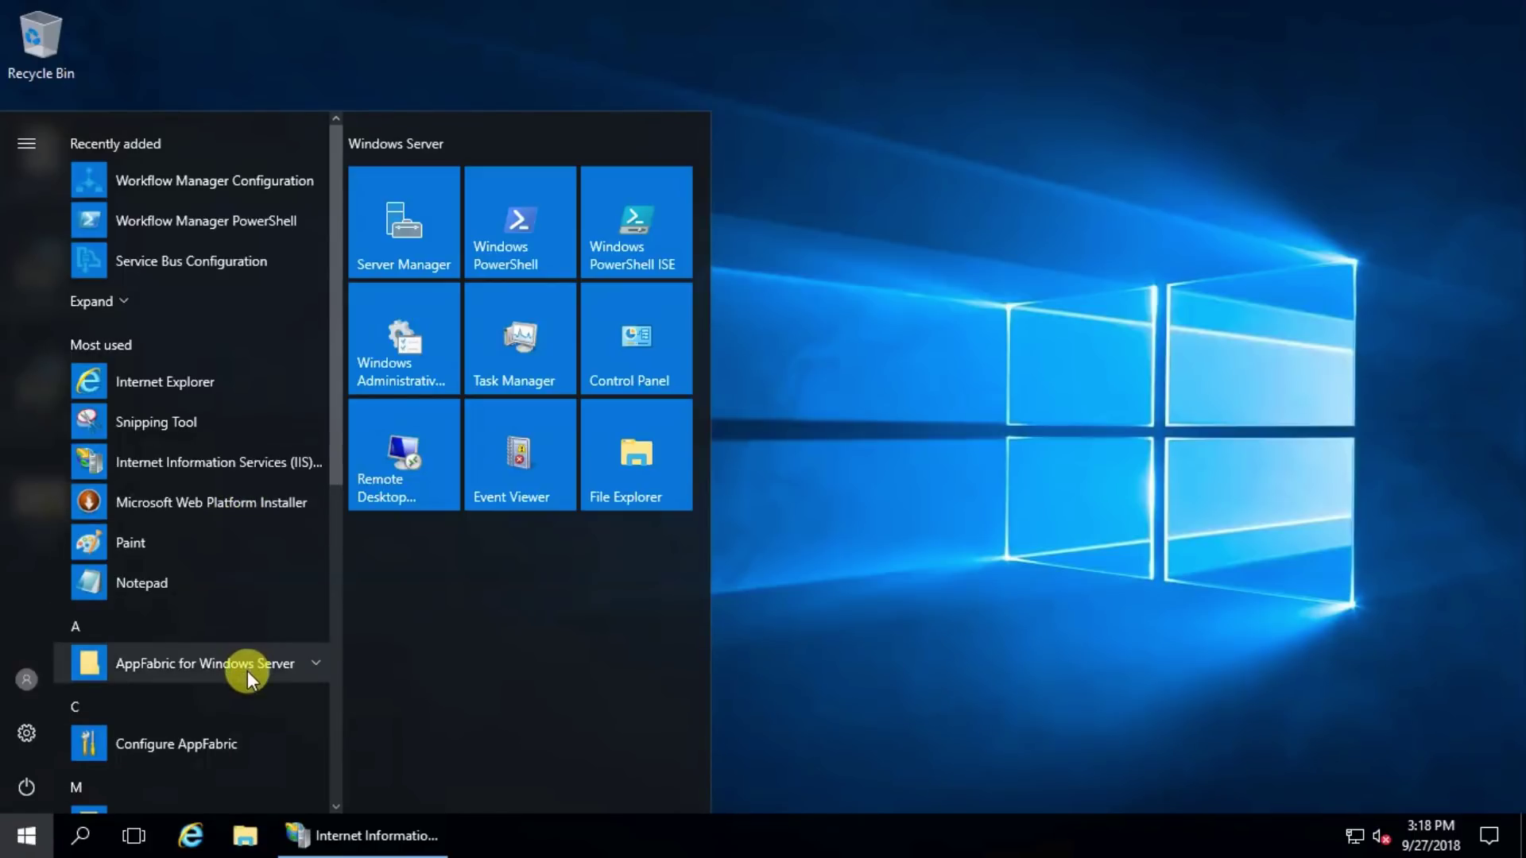
scroll(290, 612, "down", 4)
left_click(293, 511)
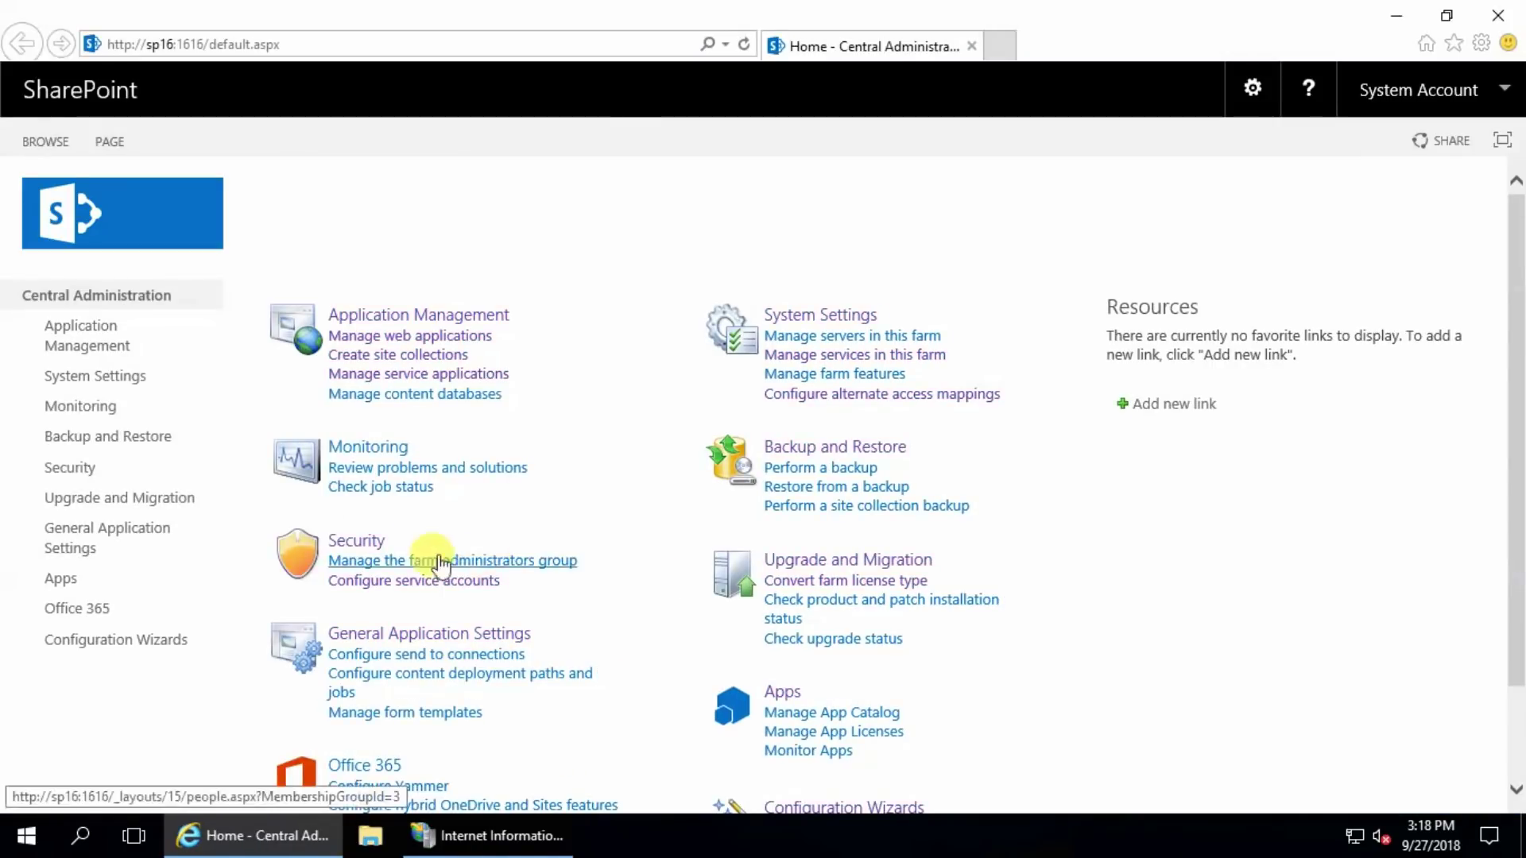
left_click(73, 356)
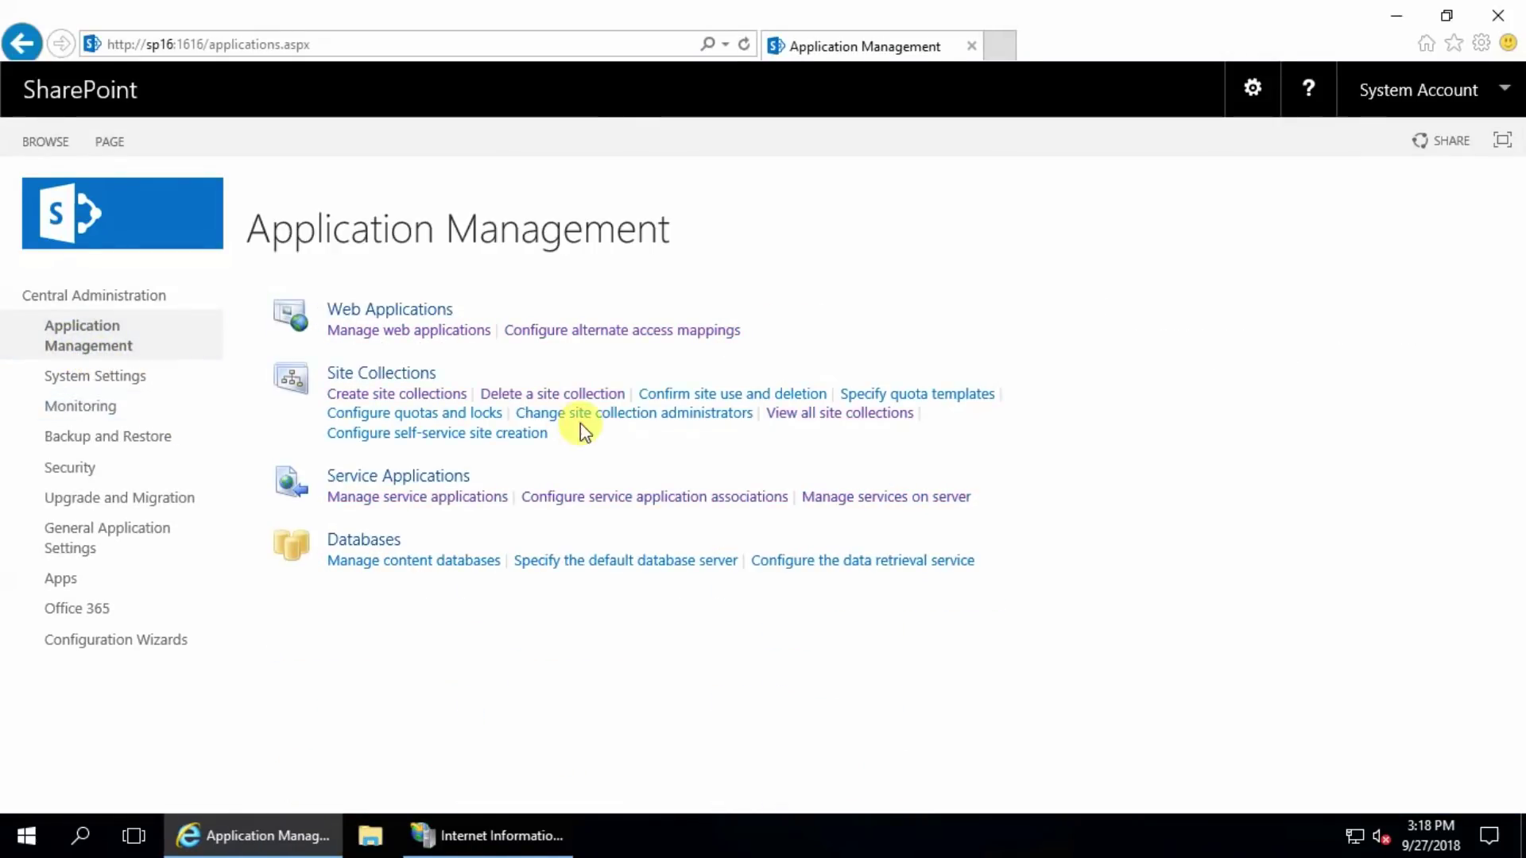
left_click(429, 497)
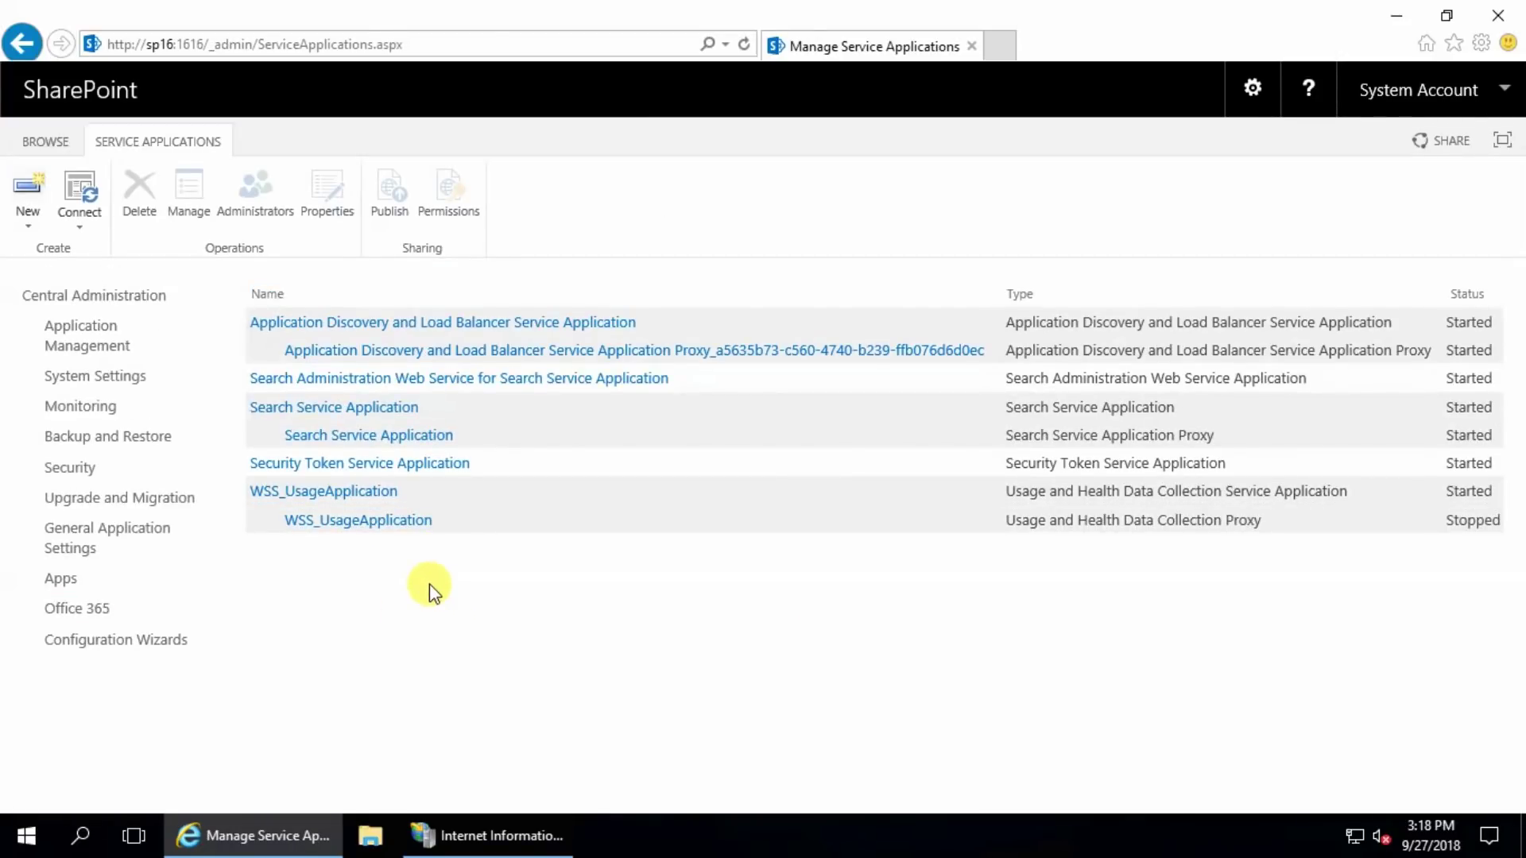
left_click(493, 838)
- Select Workflow Management Site under Sites to show its 12290 https and 12291 http bindings
left_click(38, 221)
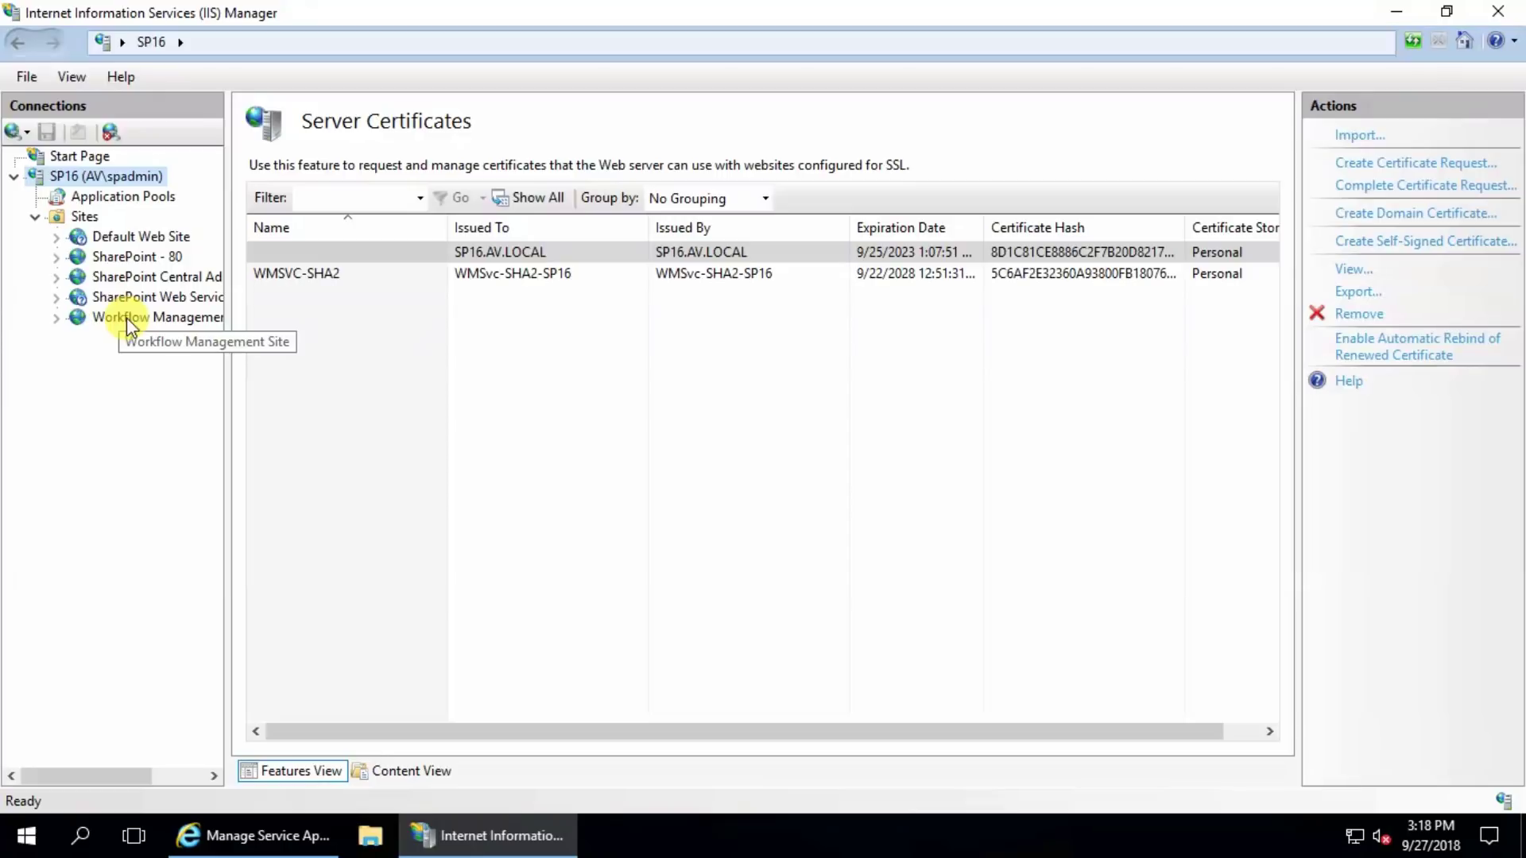
left_click(127, 317)
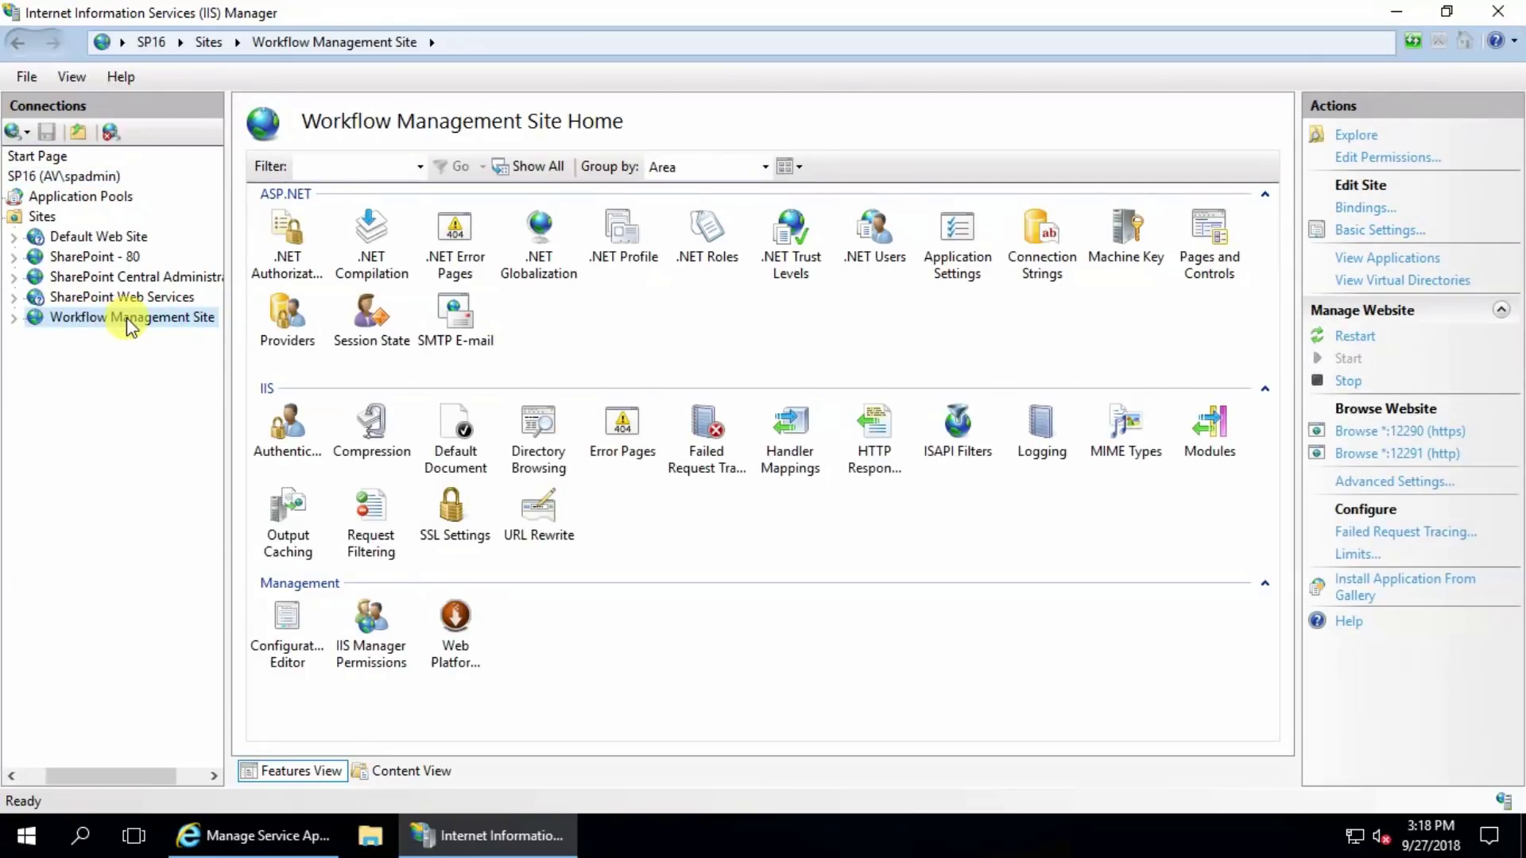
- Find 'share' in Start and run SharePoint 2016 Management Shell as administrator
left_click(1412, 433)
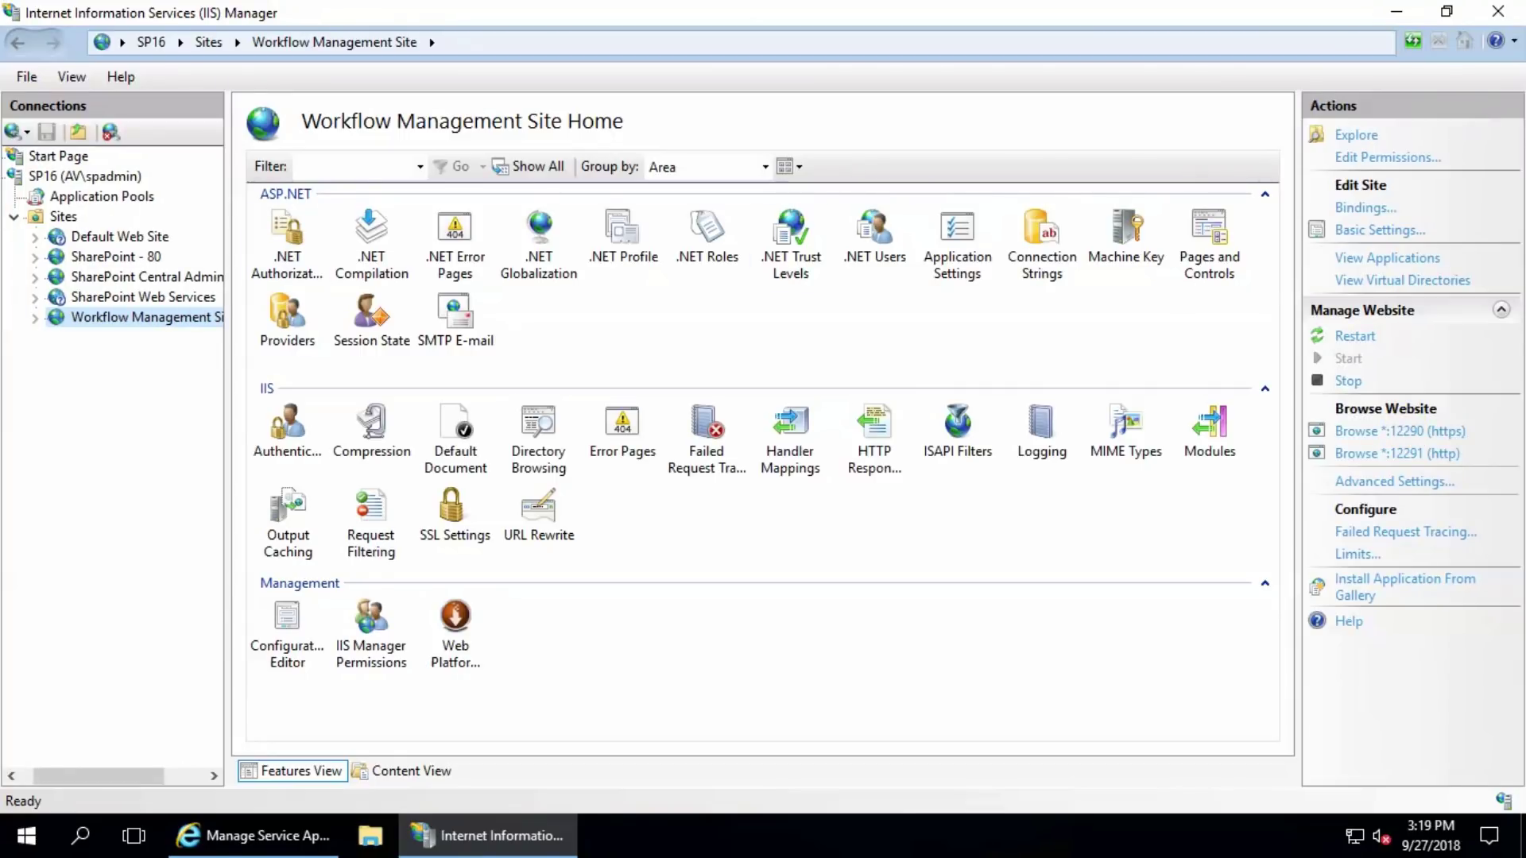
left_click(1396, 12)
left_click(24, 837)
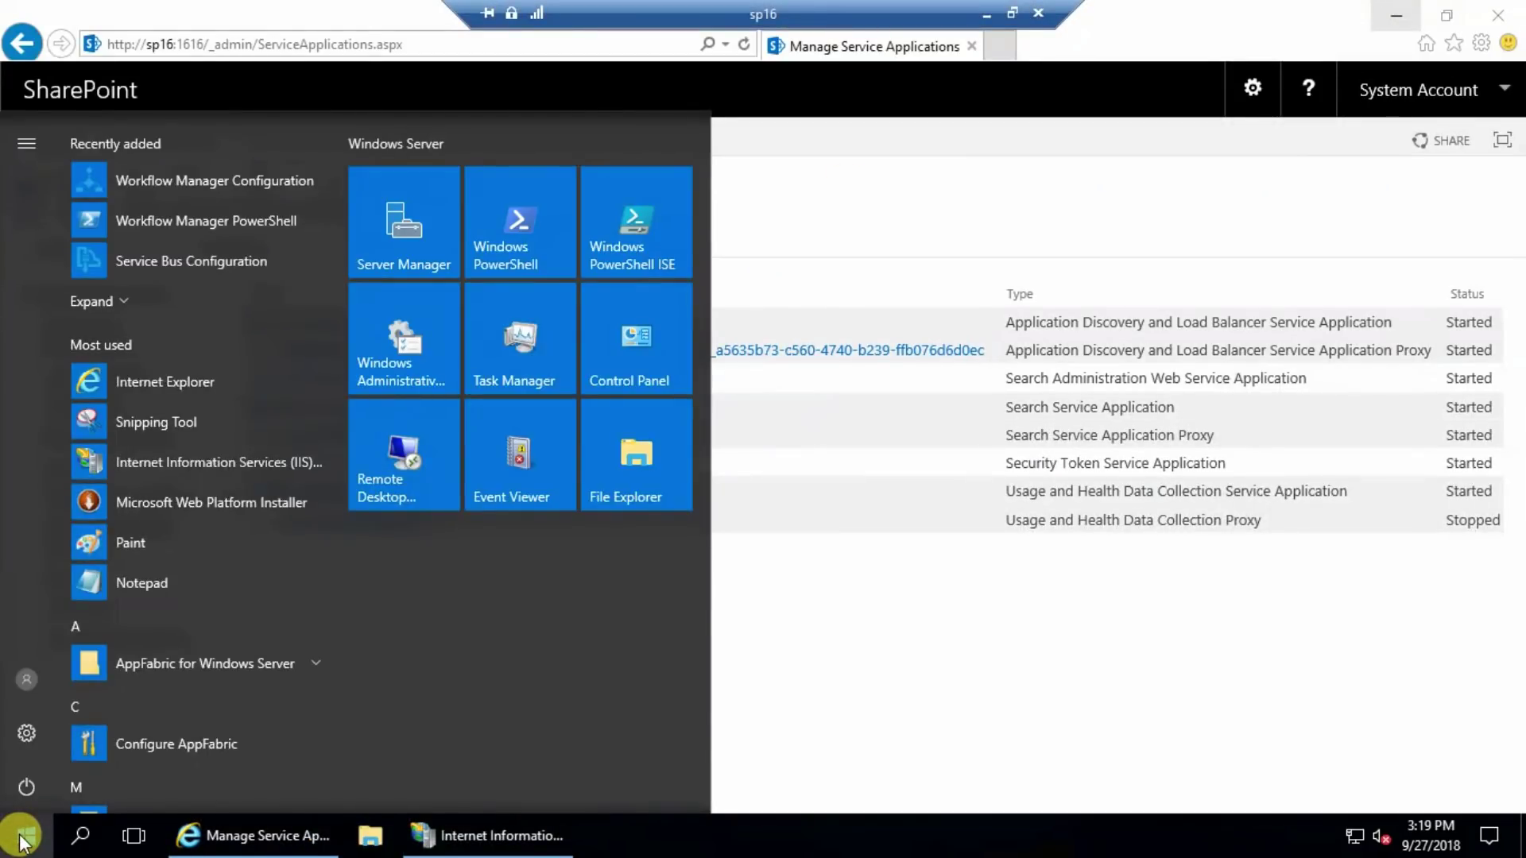
type("share")
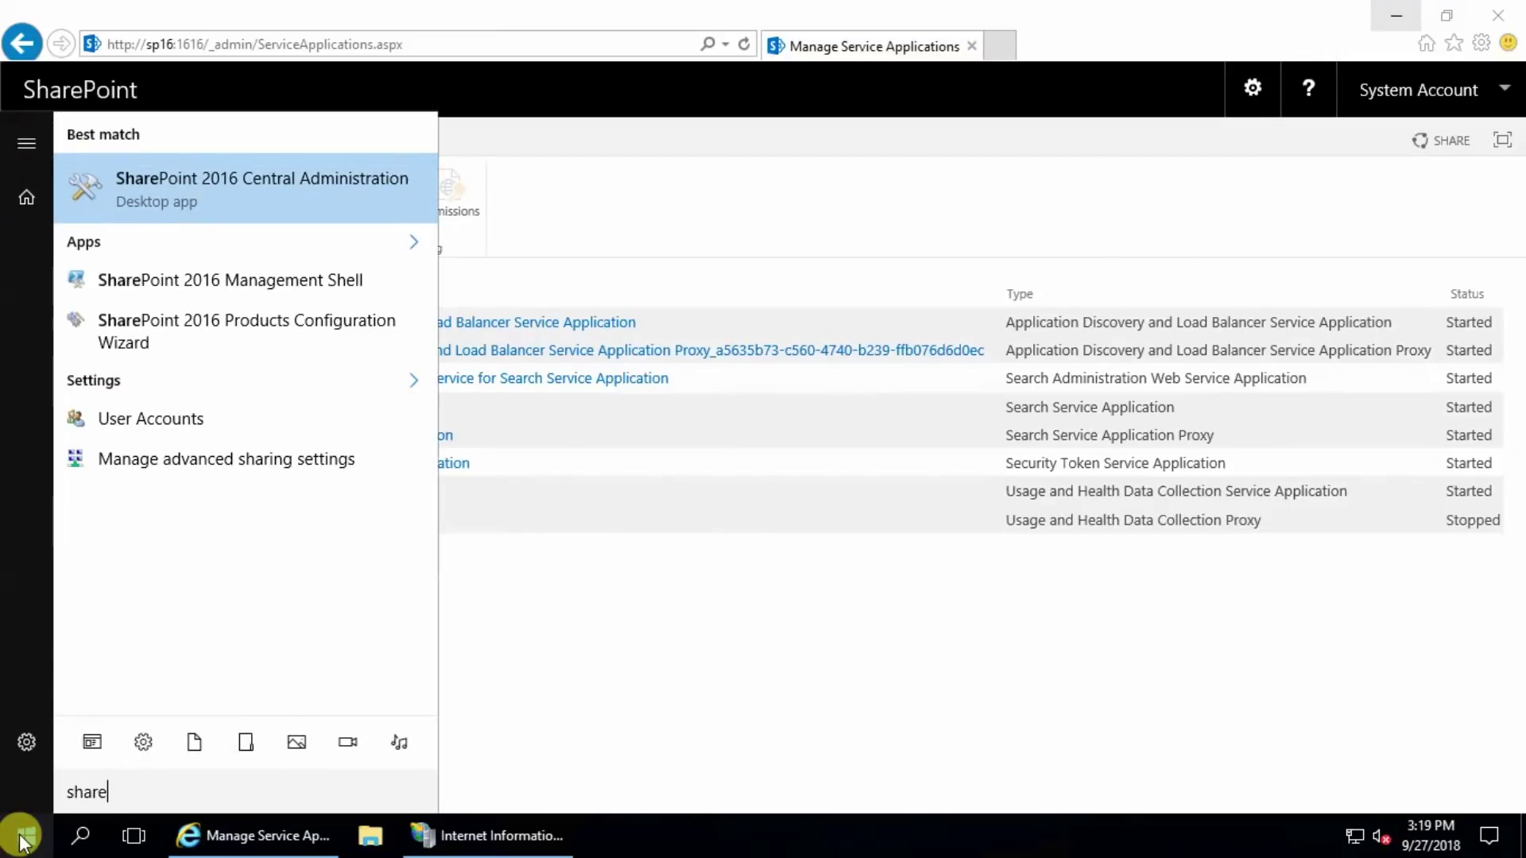
right_click(297, 279)
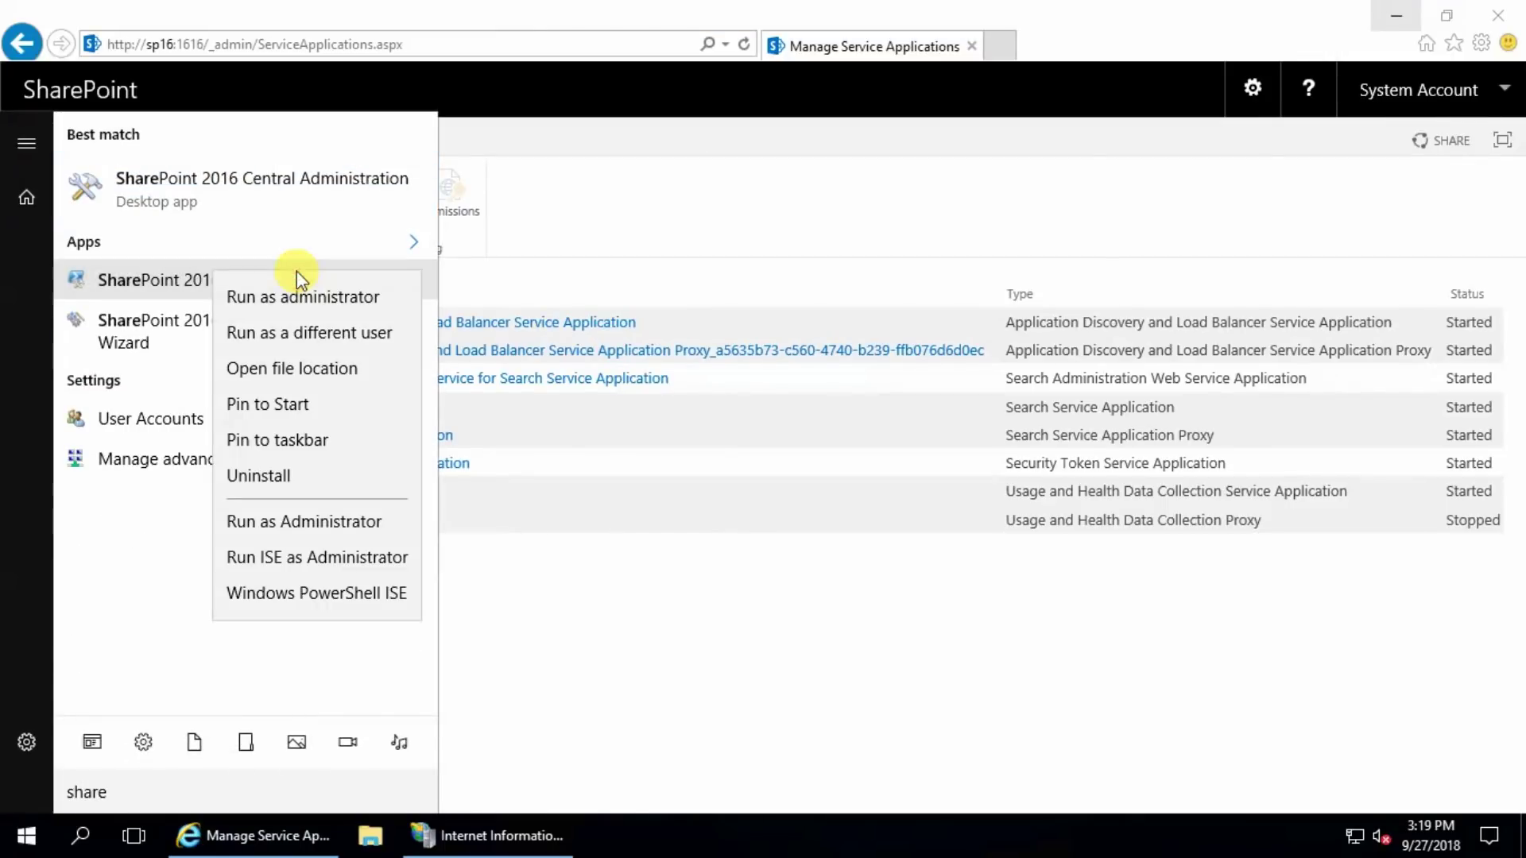
left_click(349, 299)
left_click(591, 565)
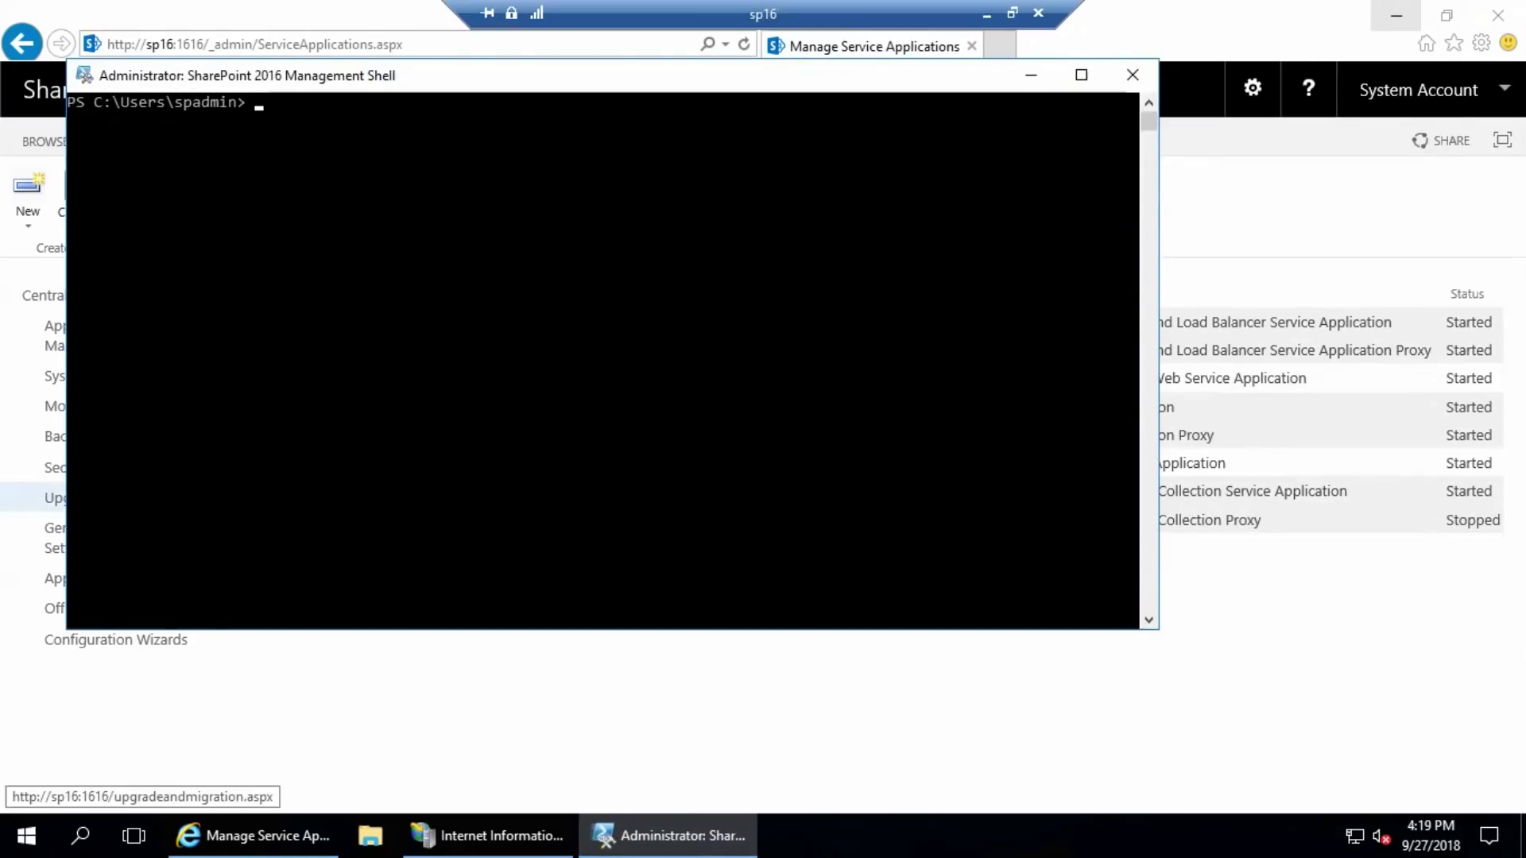
left_click(239, 834)
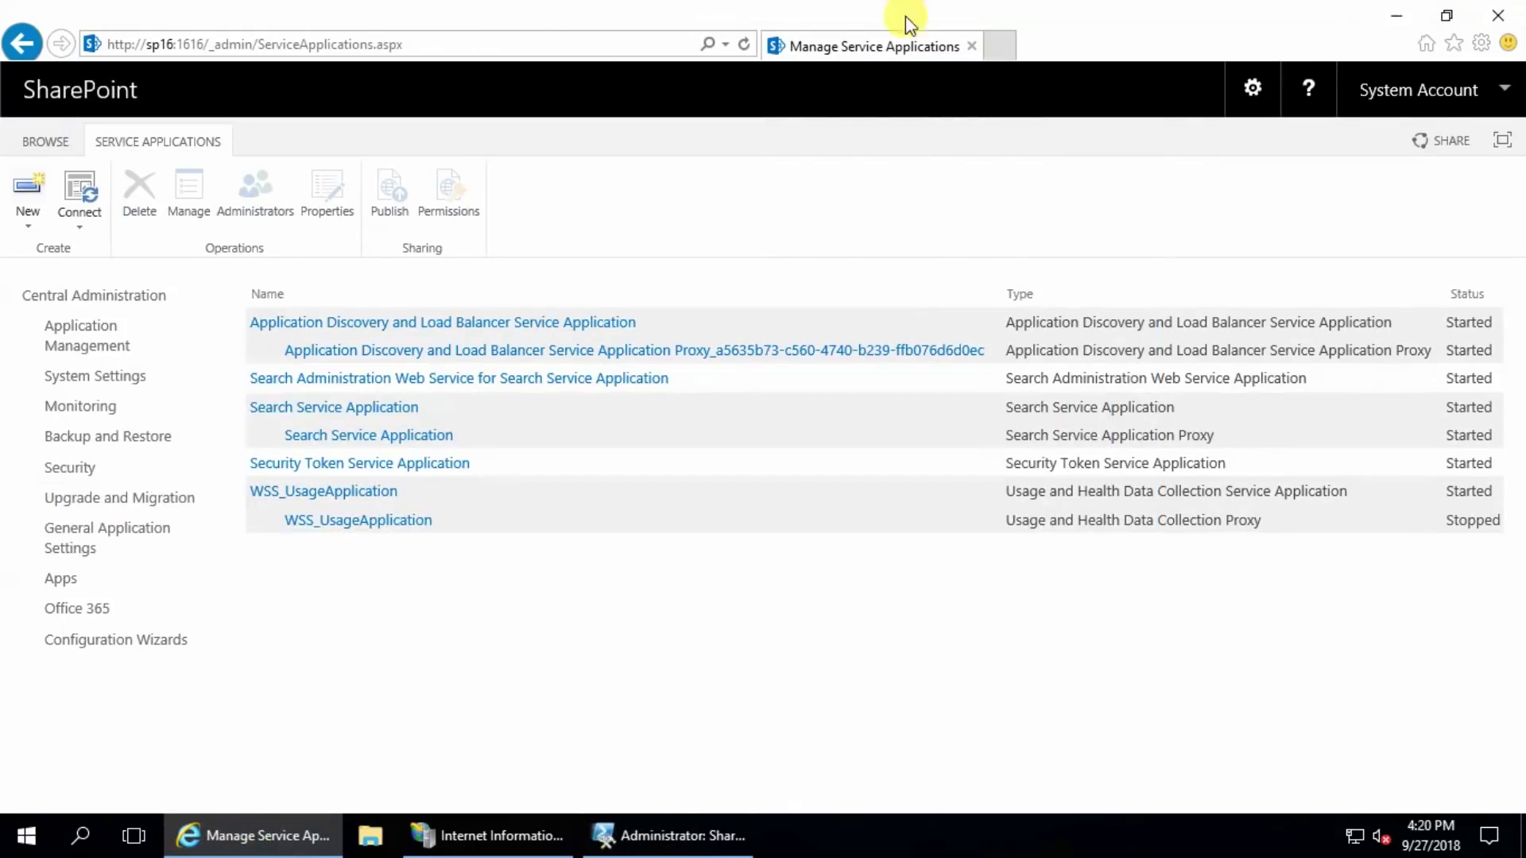
left_click(1001, 46)
type("http")
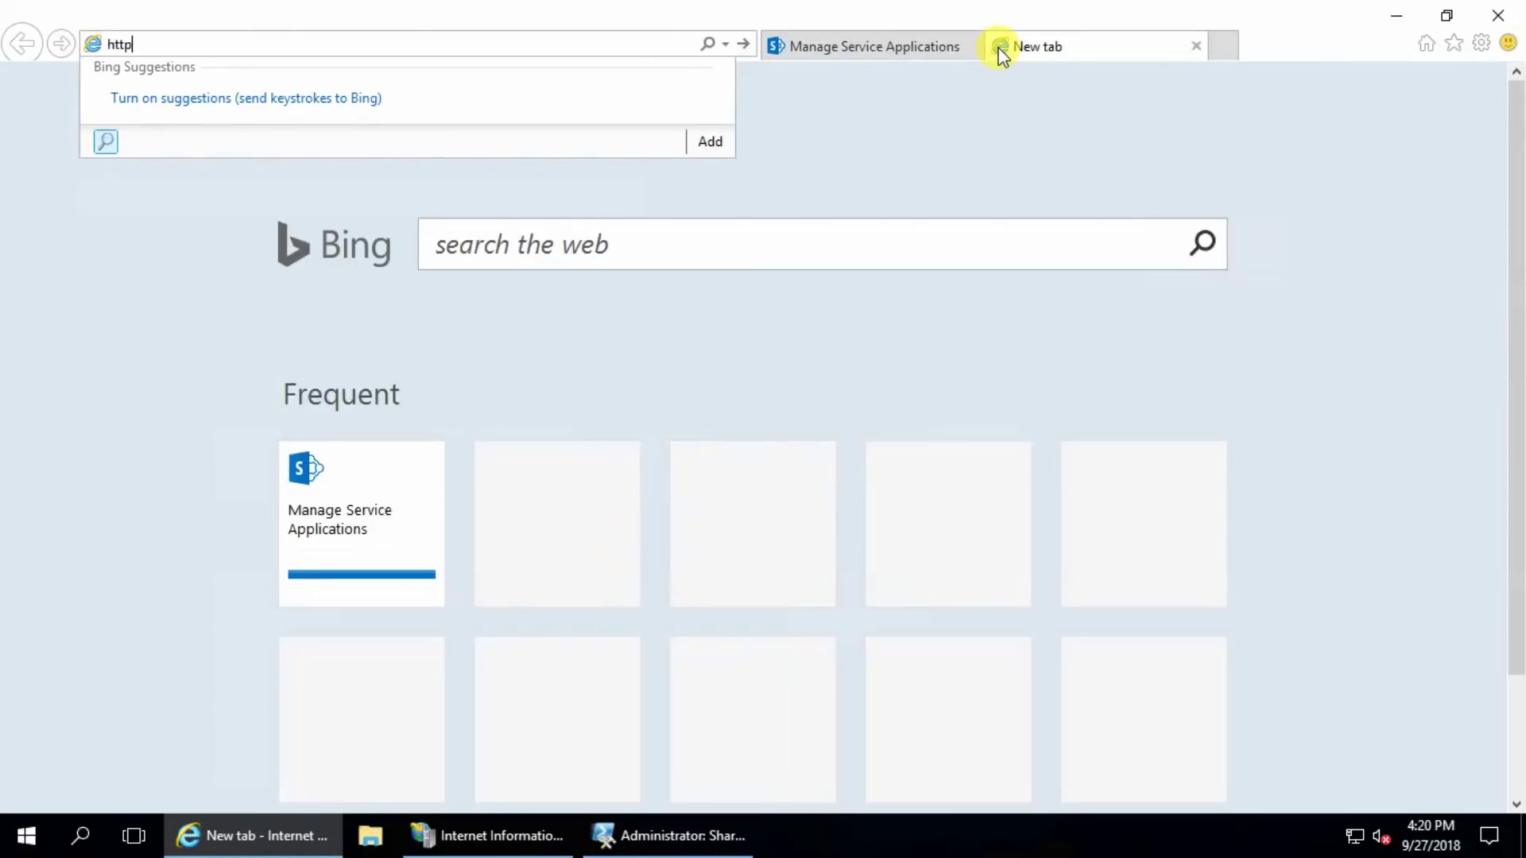
type("://sp1")
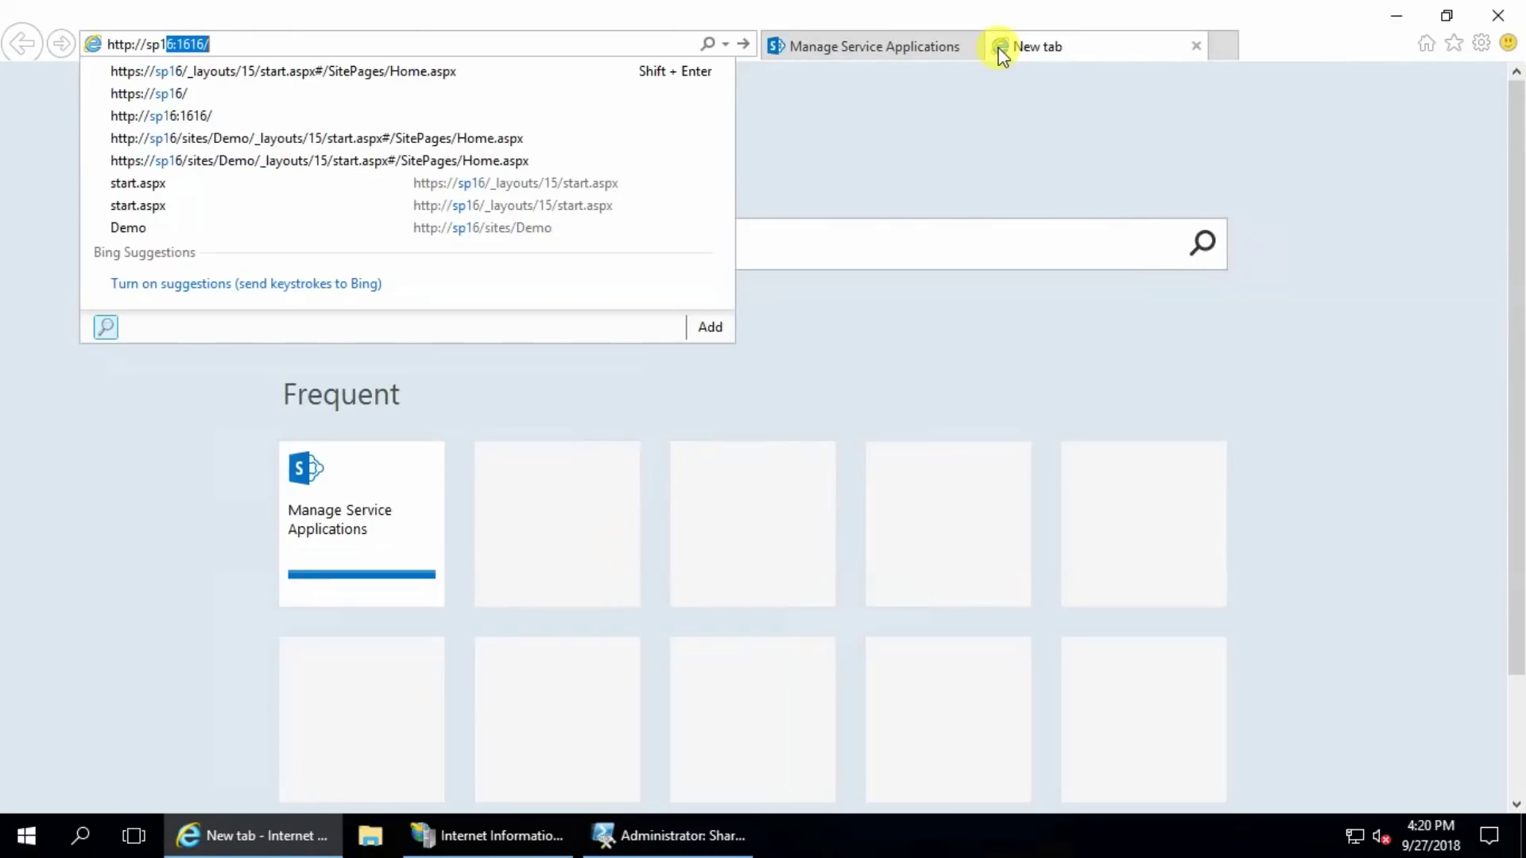
type("6/sites/demo/_layouts/15/start.aspx#/SitePages/Home.aspx")
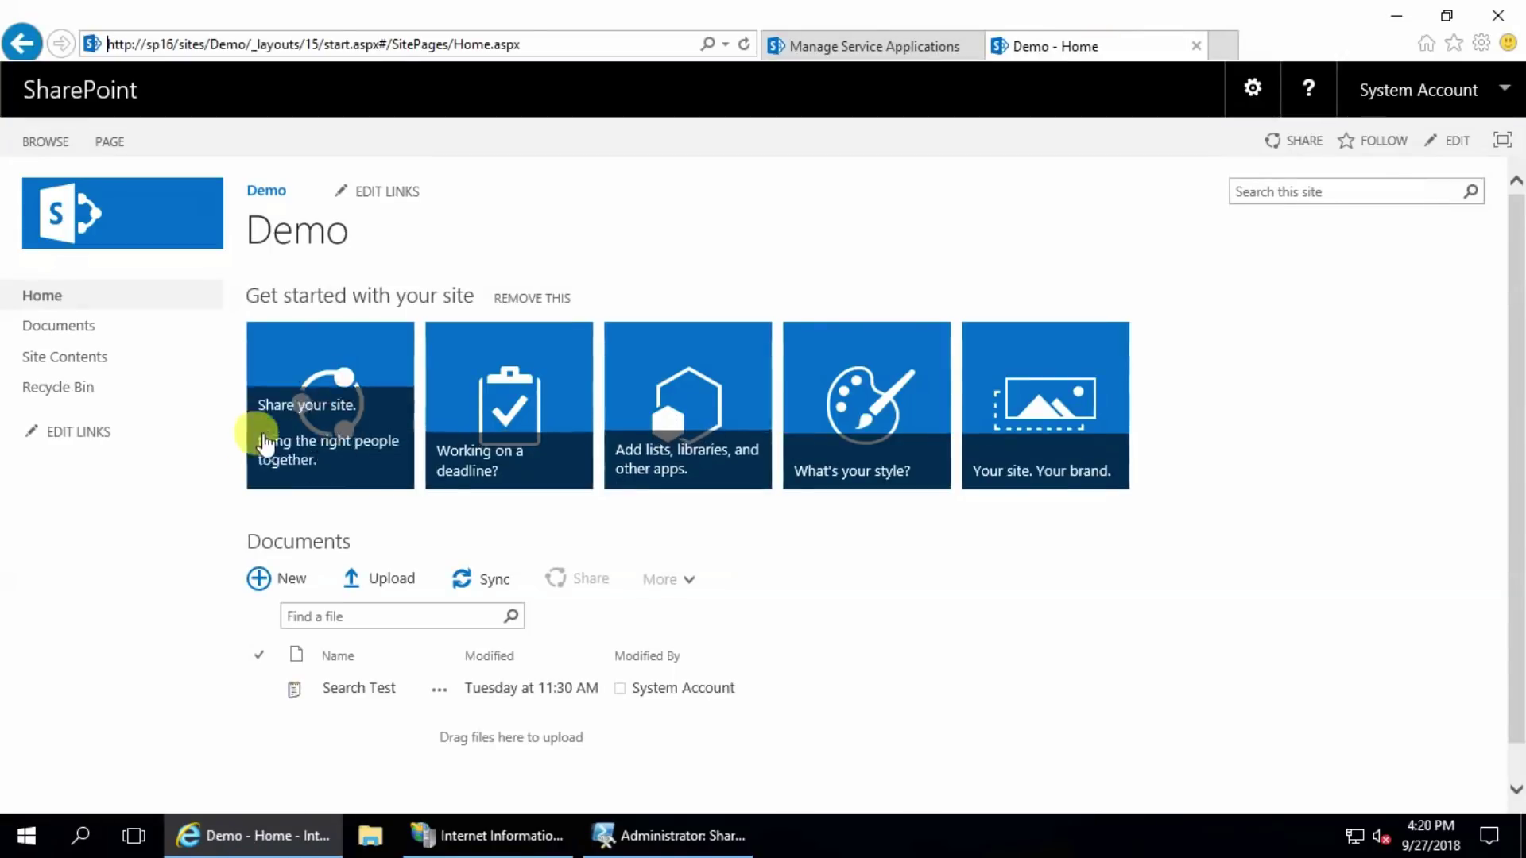
left_click(671, 836)
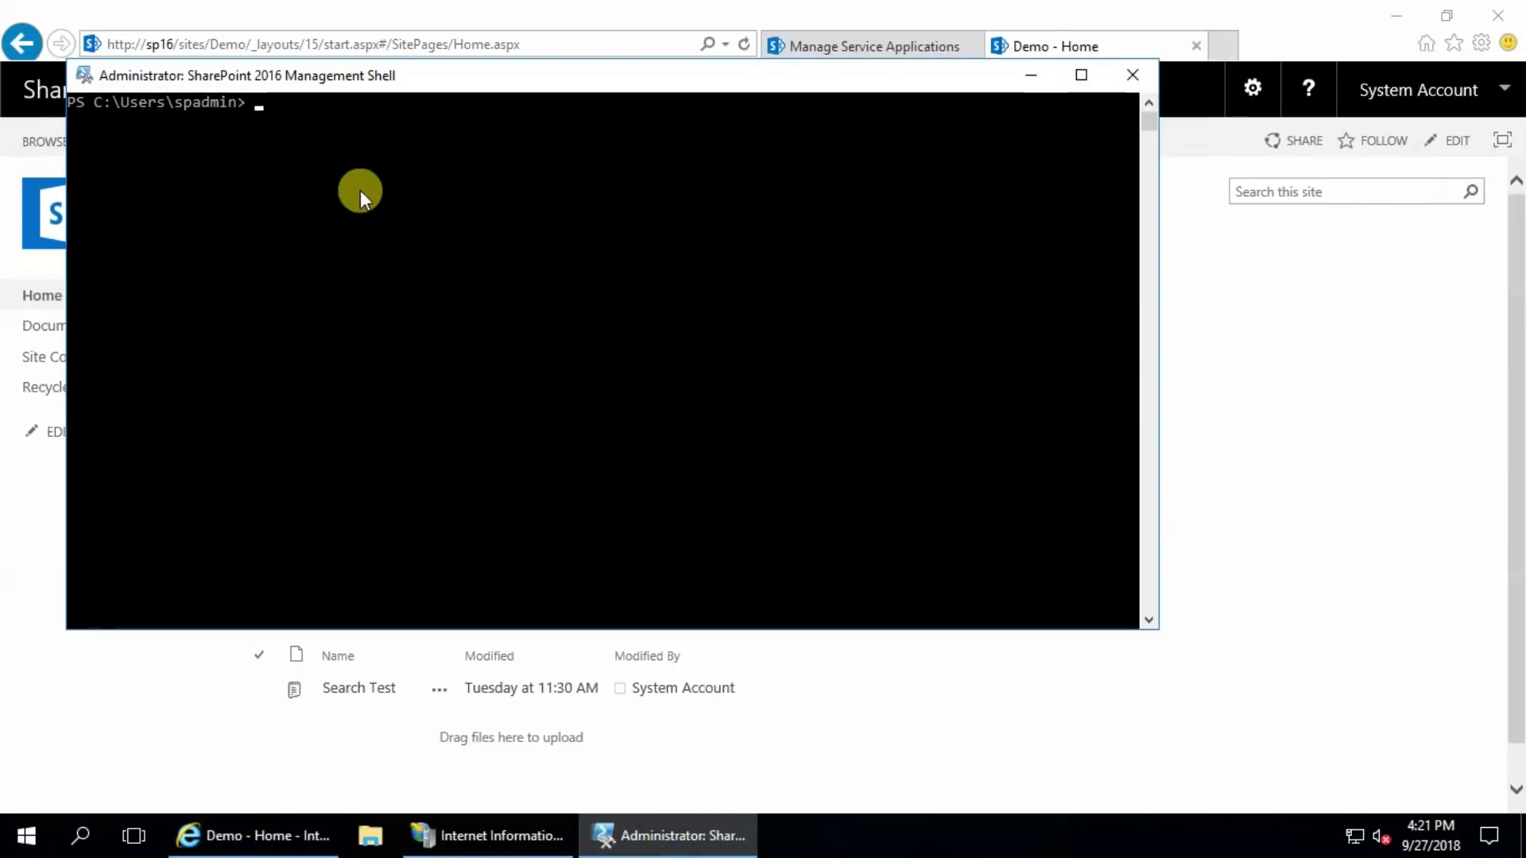
left_click(331, 176)
type("Re")
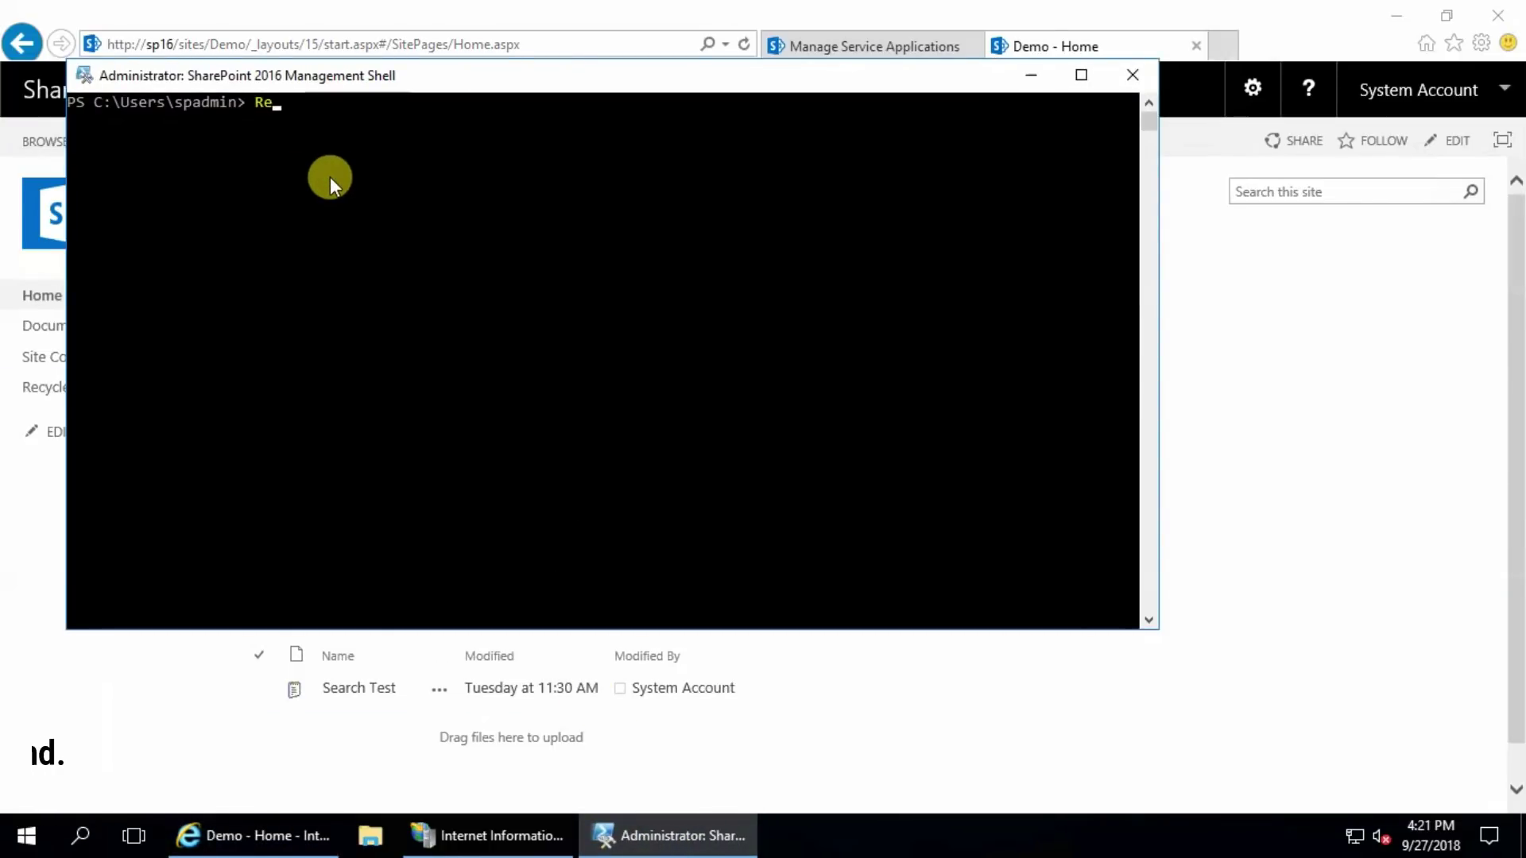
type("gister-AFCacheHost")
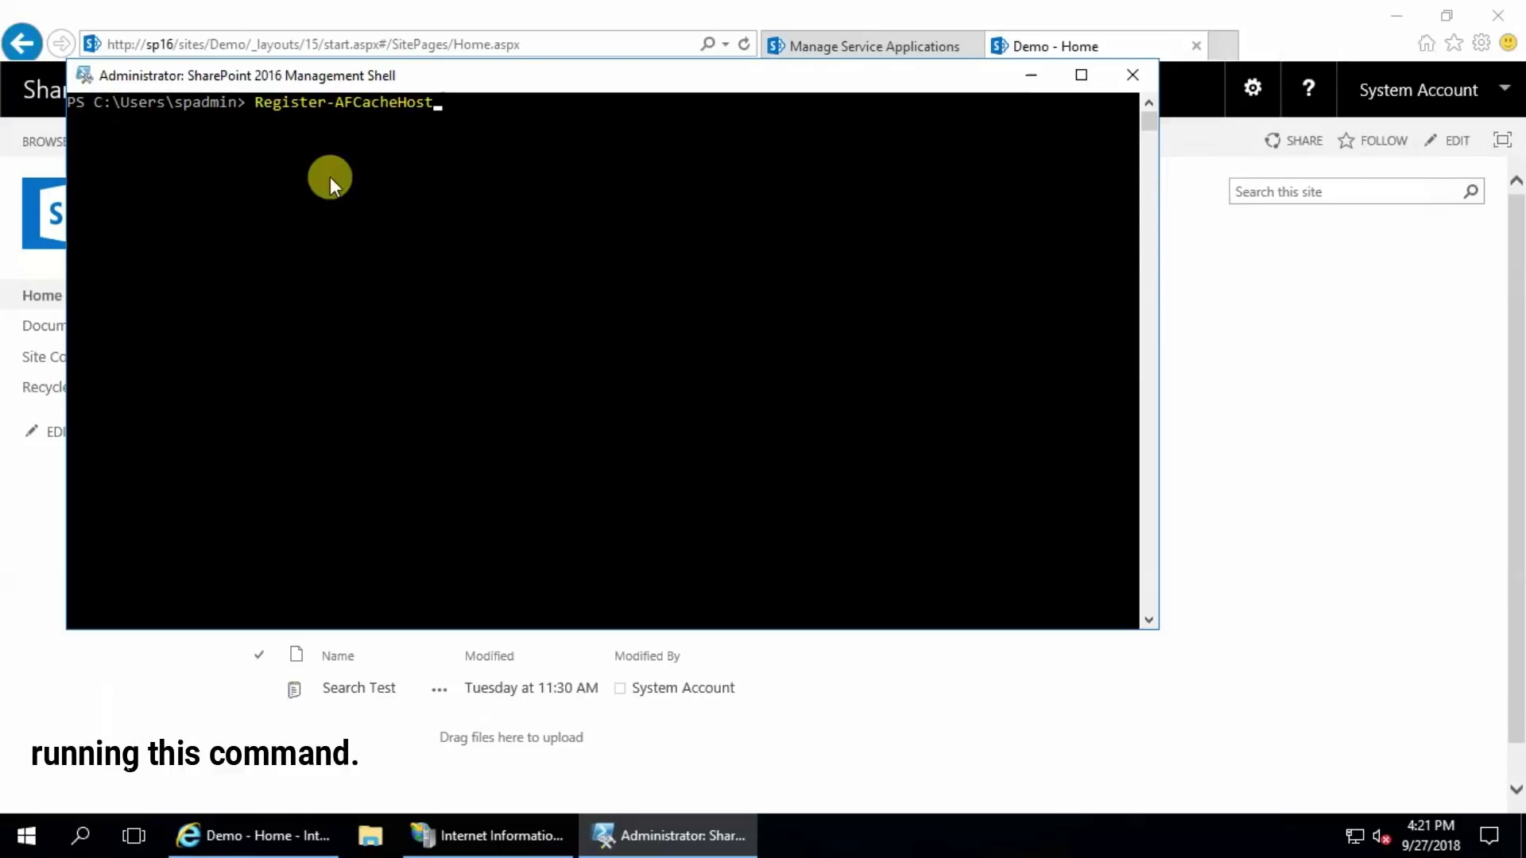
key("BackSpace")
key("BackSpace")
key("BackSpace")
key("BackSpace")
key("BackSpace")
key("BackSpace")
key("BackSpace")
key("BackSpace")
key("BackSpace")
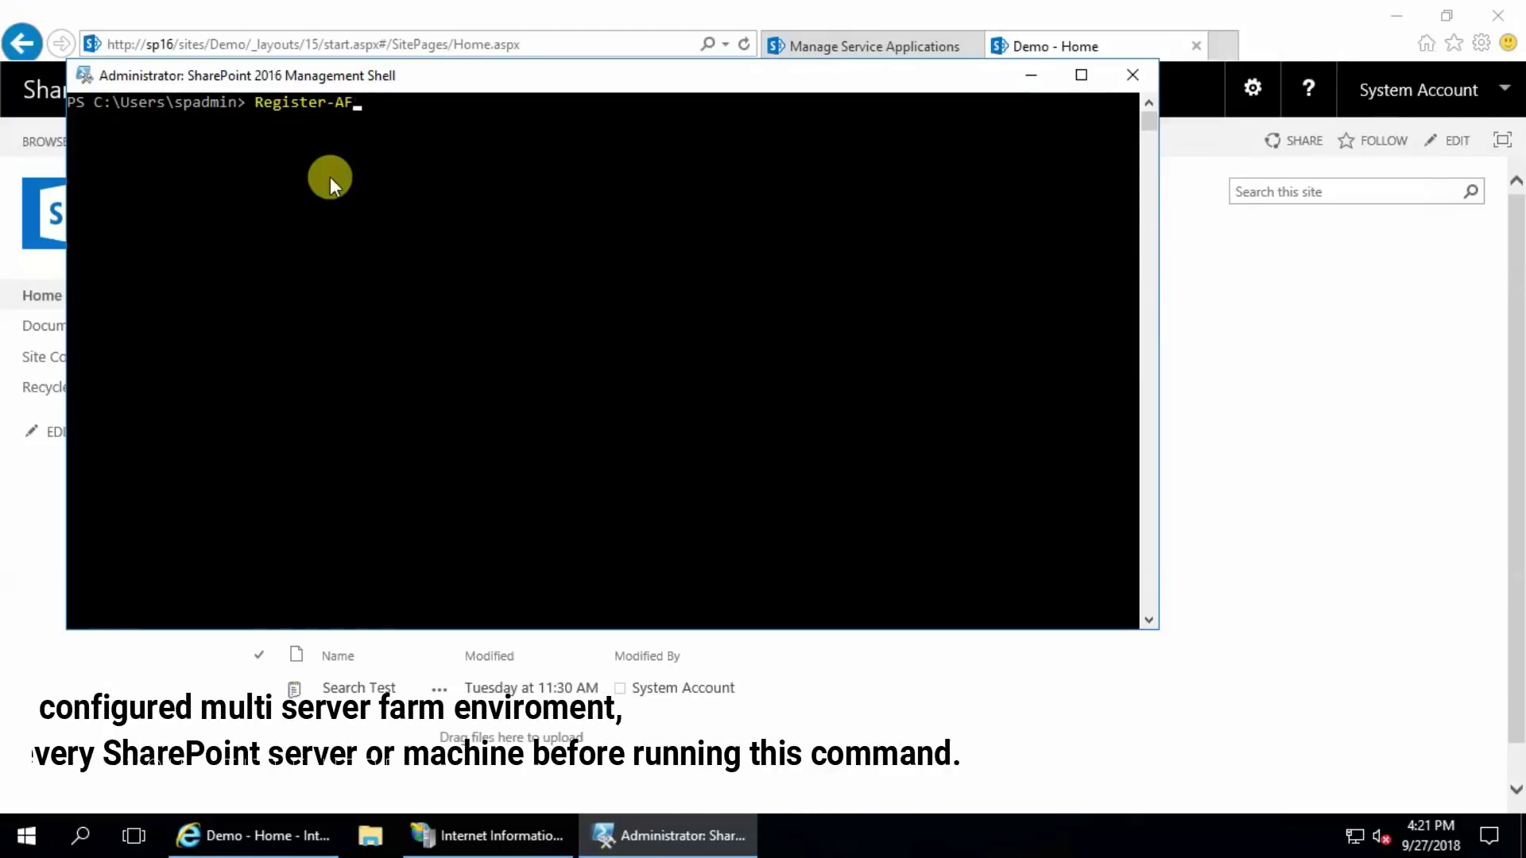
key("BackSpace")
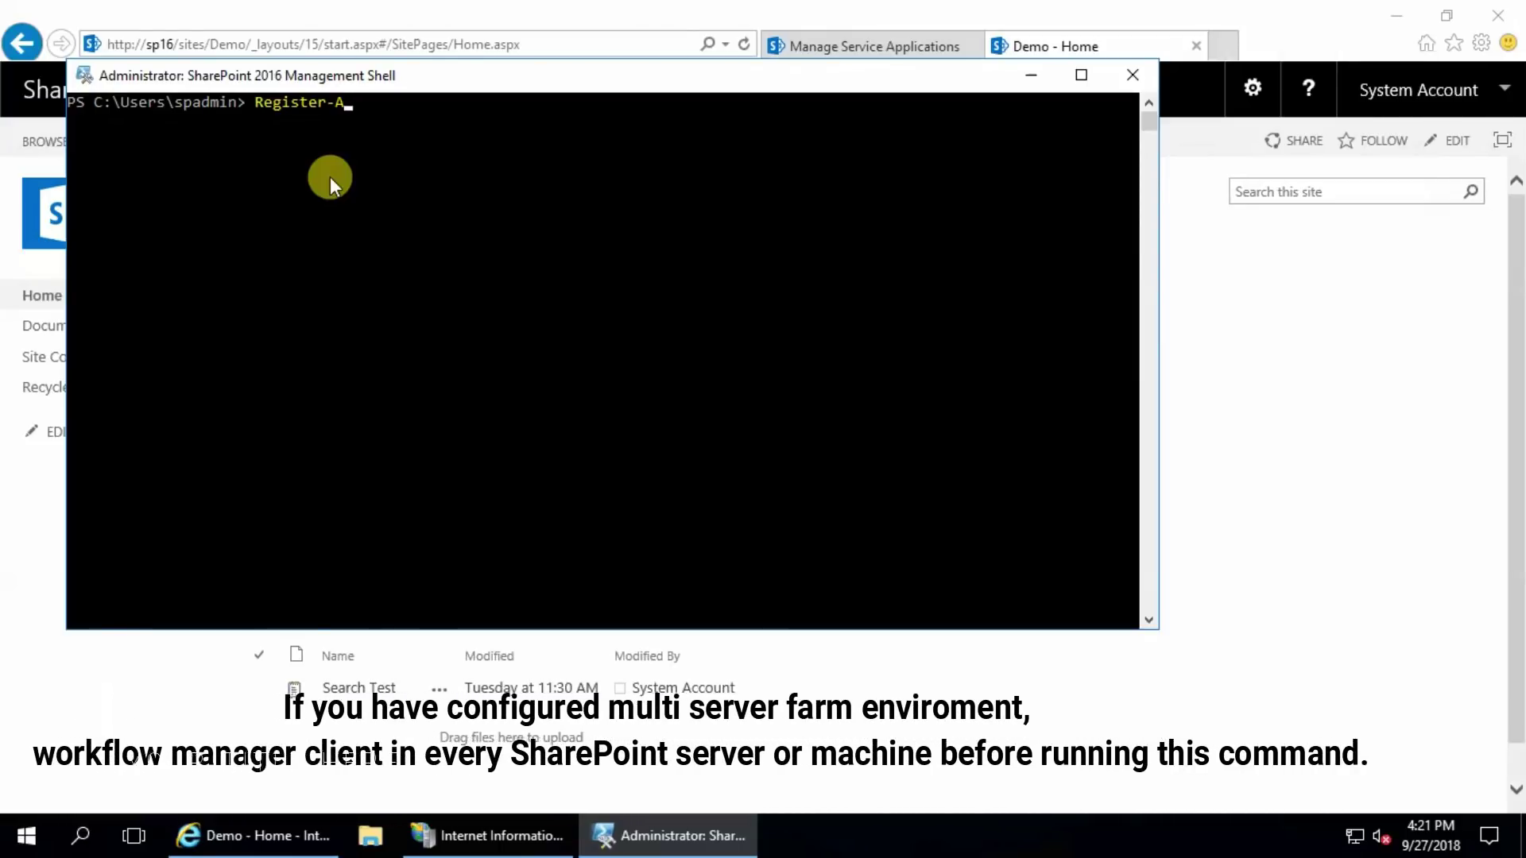
key("BackSpace")
type("spwork")
key("Tab")
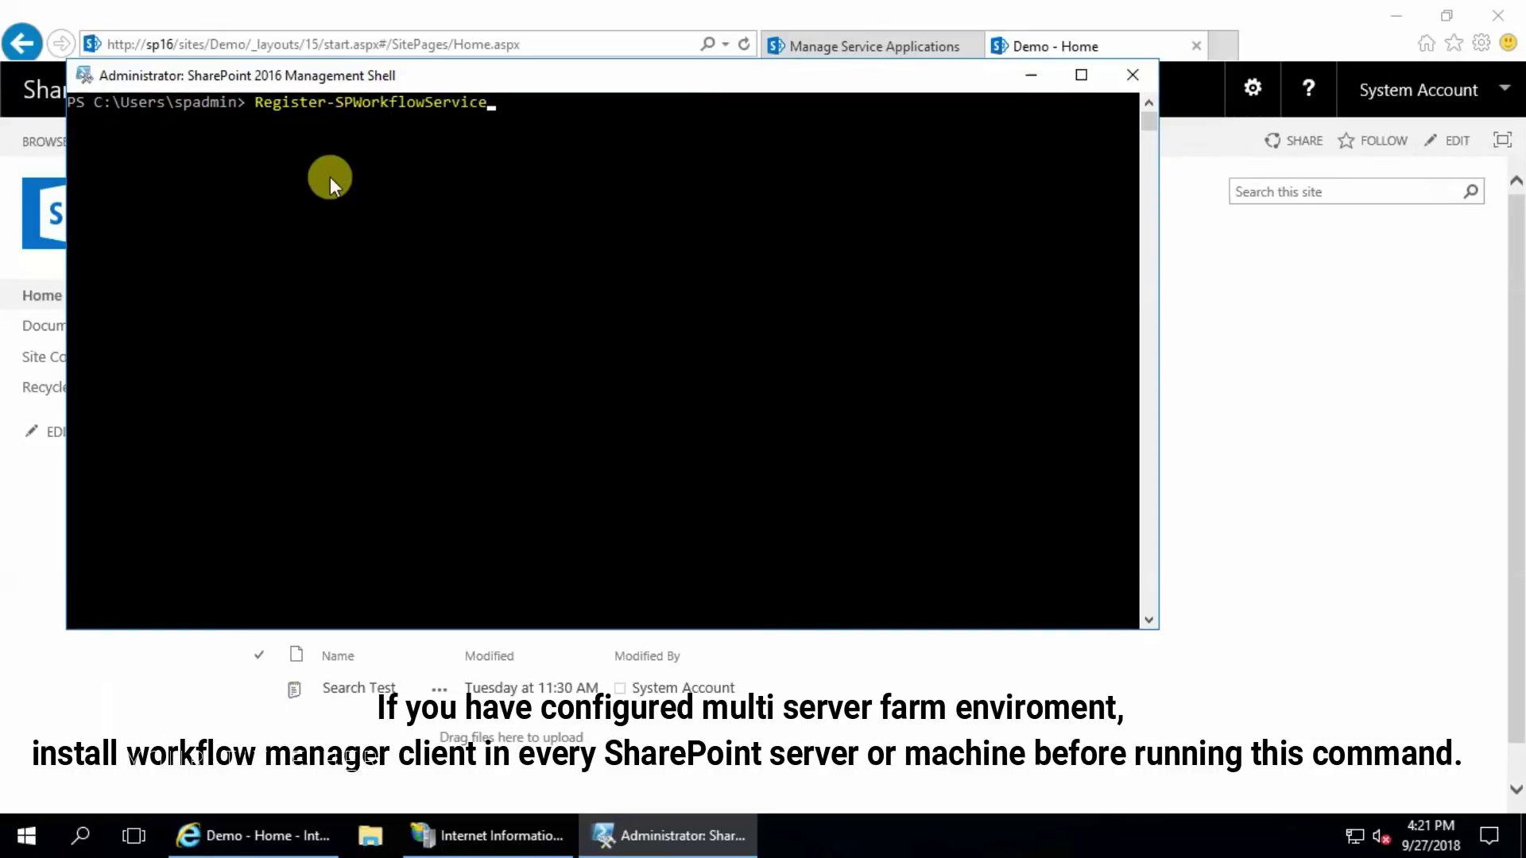
type("-sp")
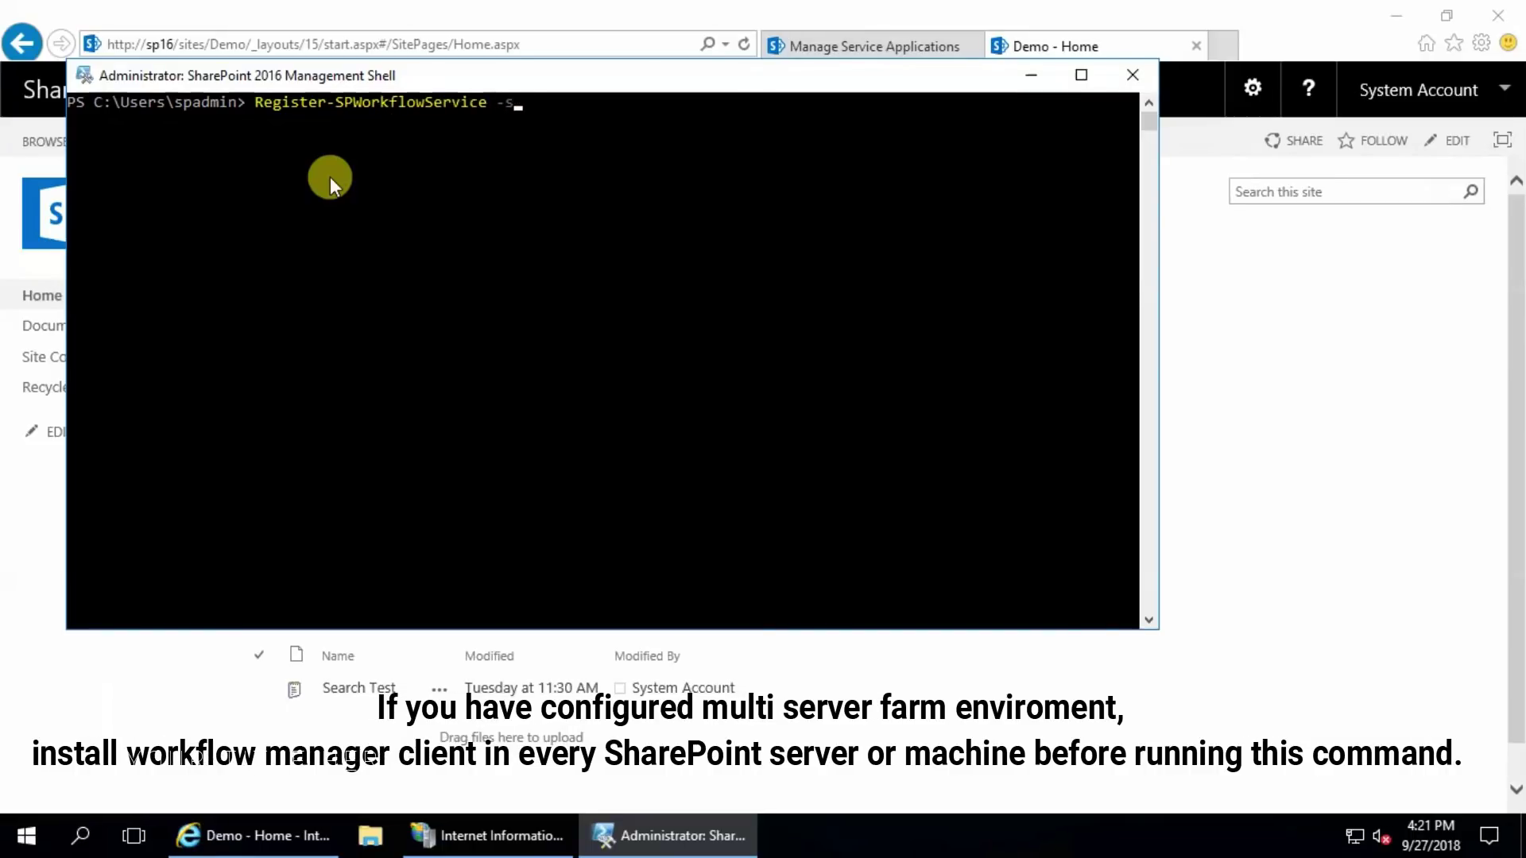
key("Tab")
type("\"http://sp1")
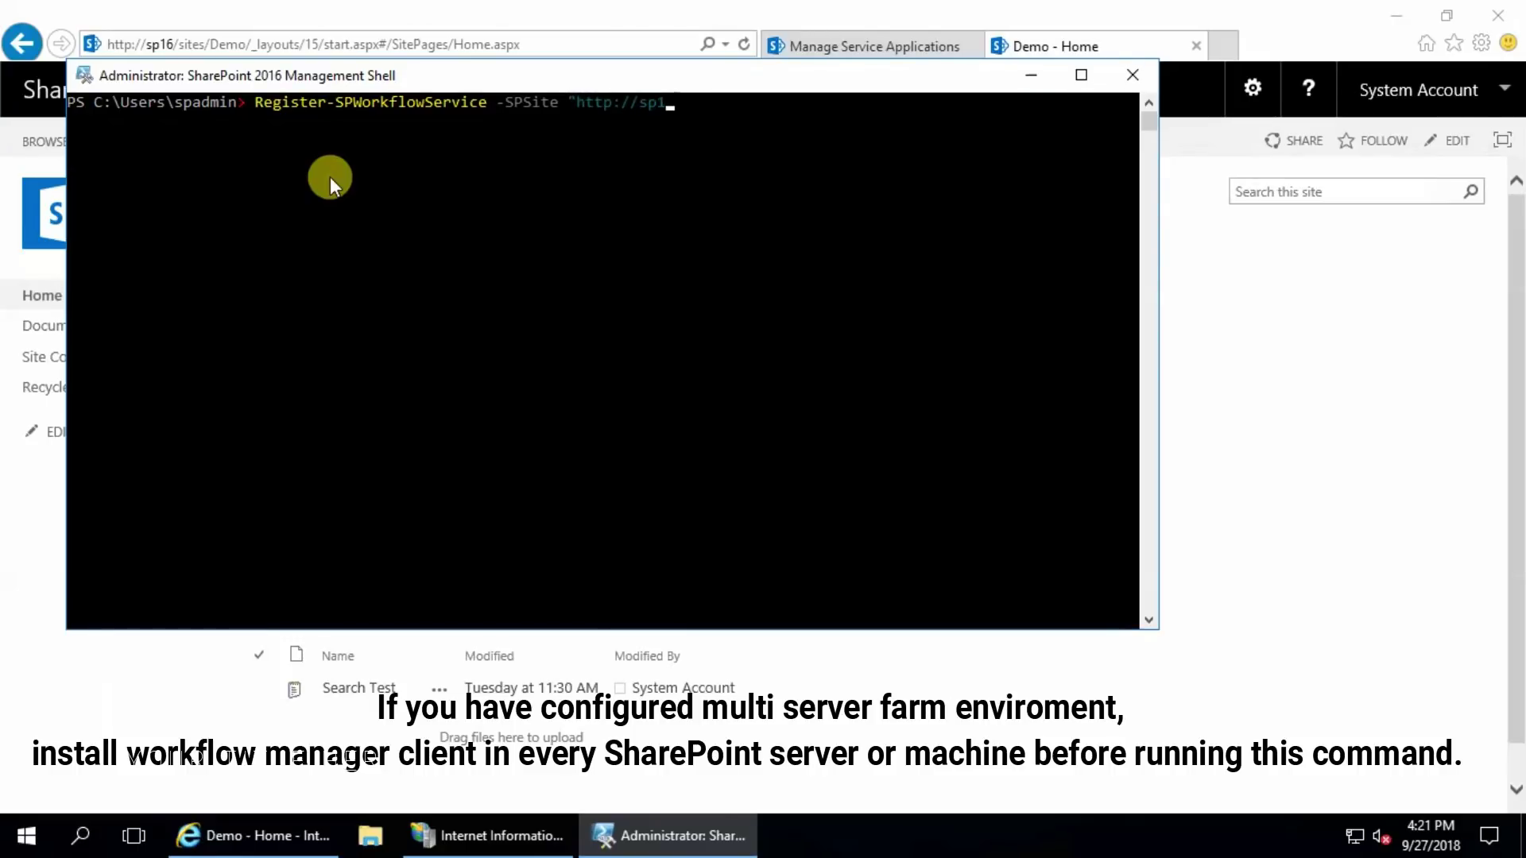
type("6/site")
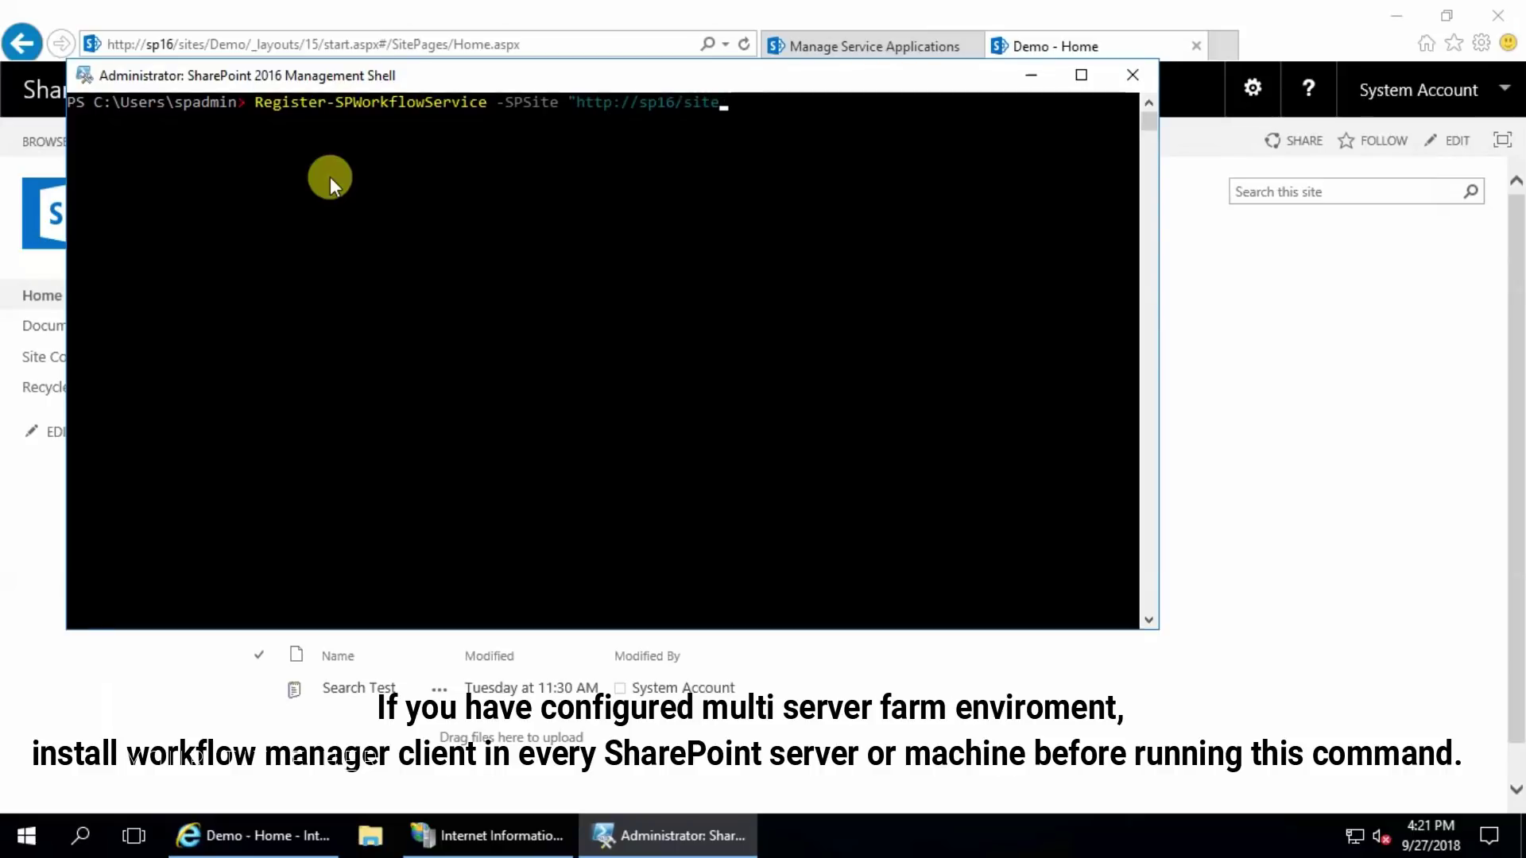
type("s/demo\" -W")
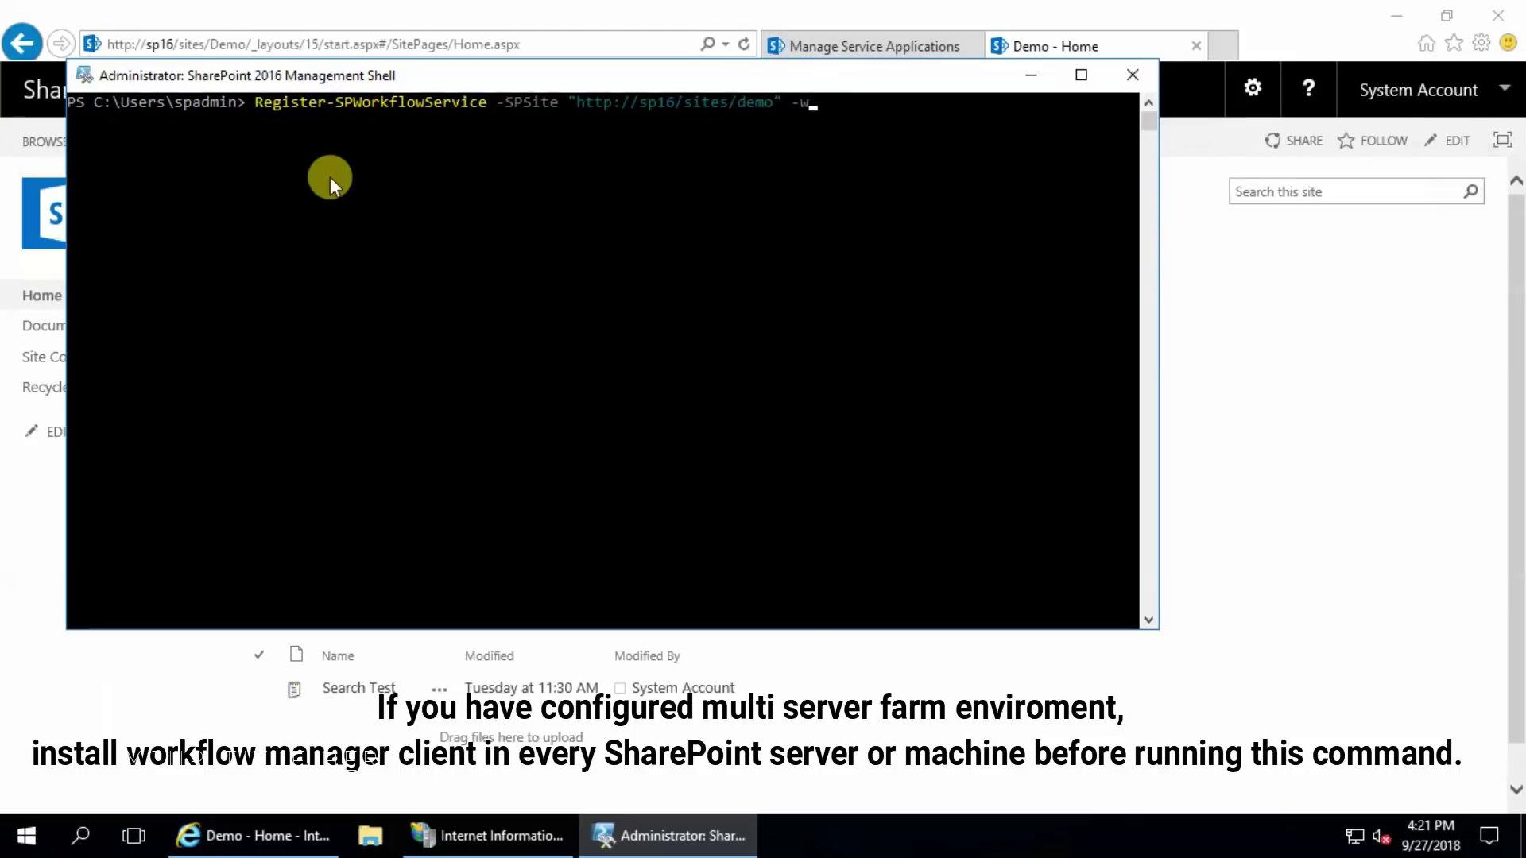
type("ork")
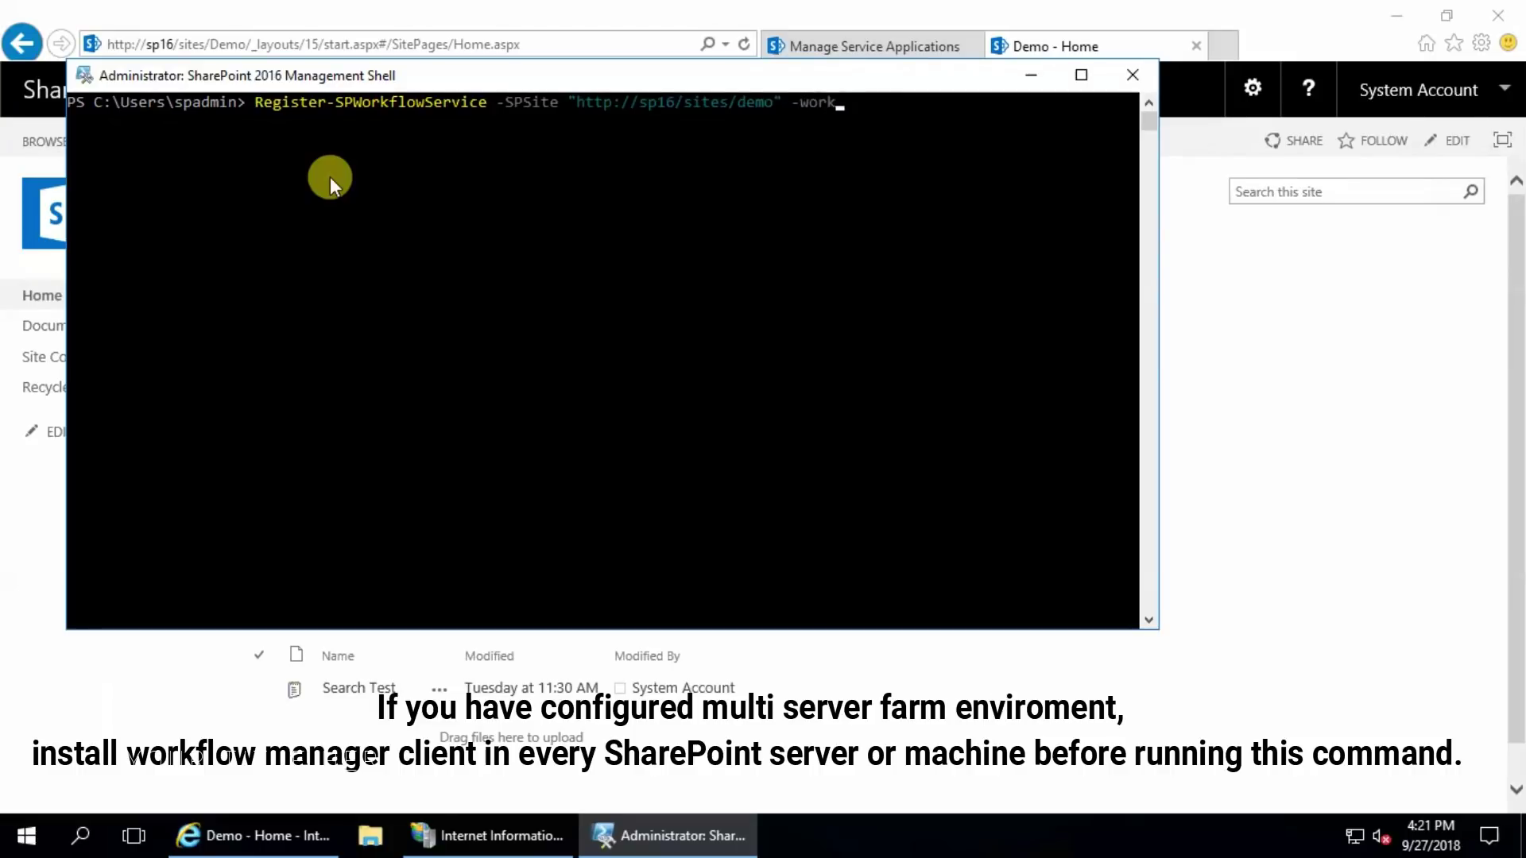
key("Tab")
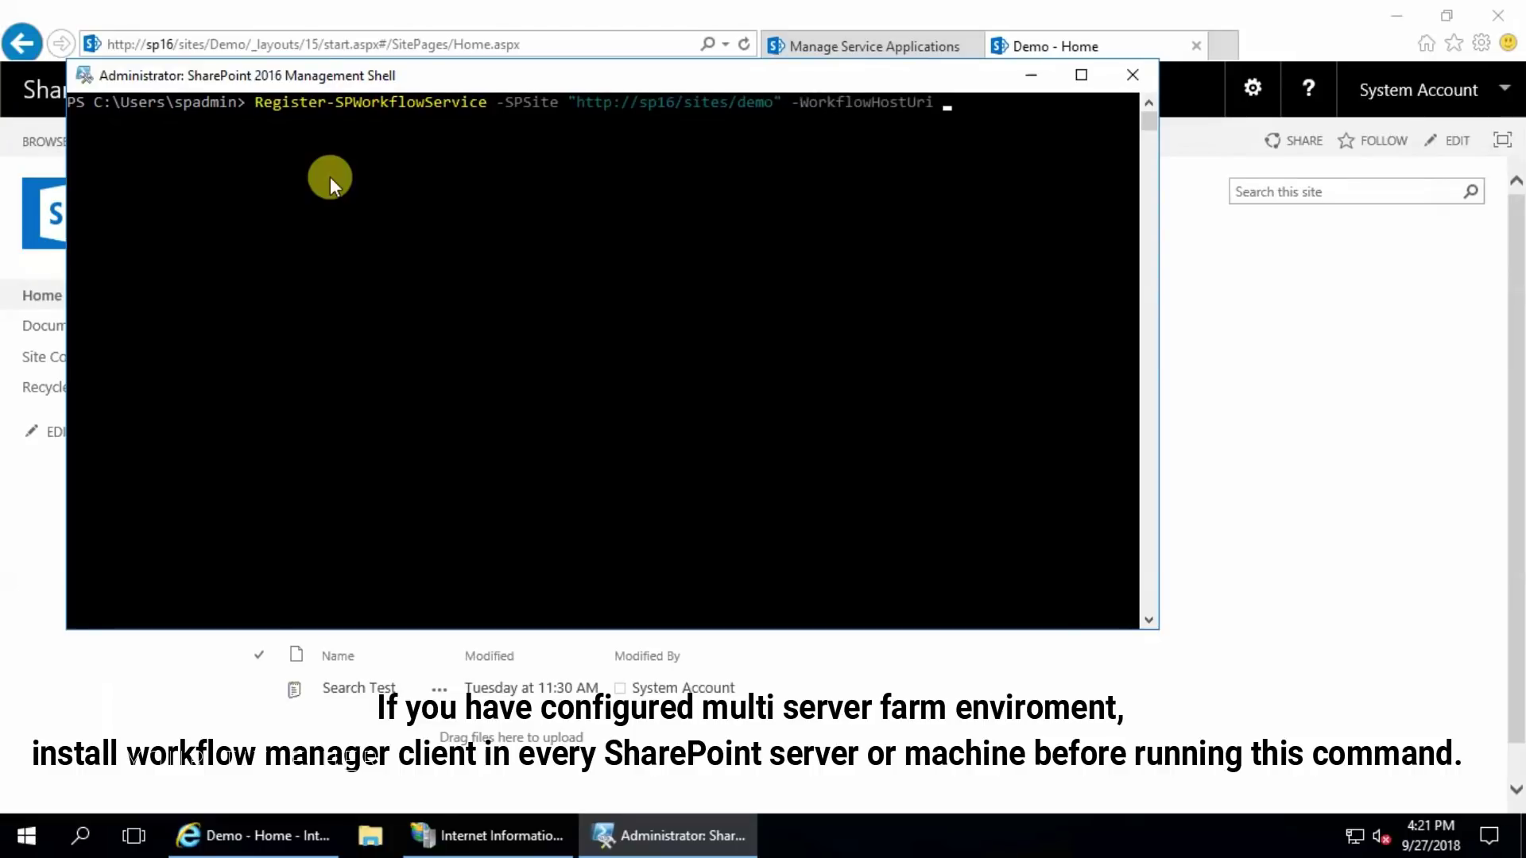
type("\"http://sp16.av.local:")
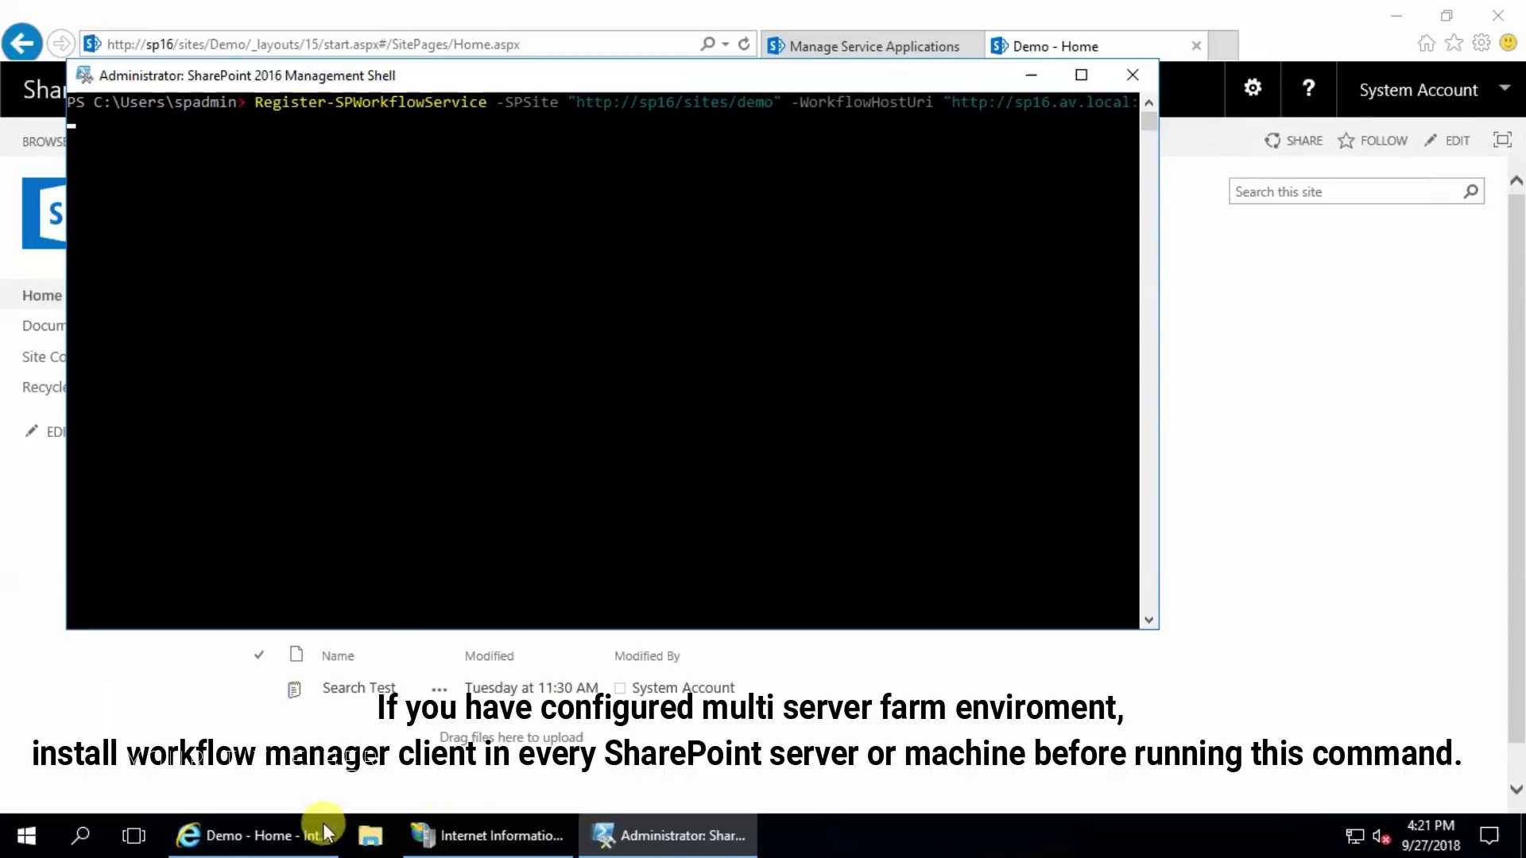
- Look up the Workflow Management Site's HTTP port in IIS and append 12291 to the URI
left_click(452, 836)
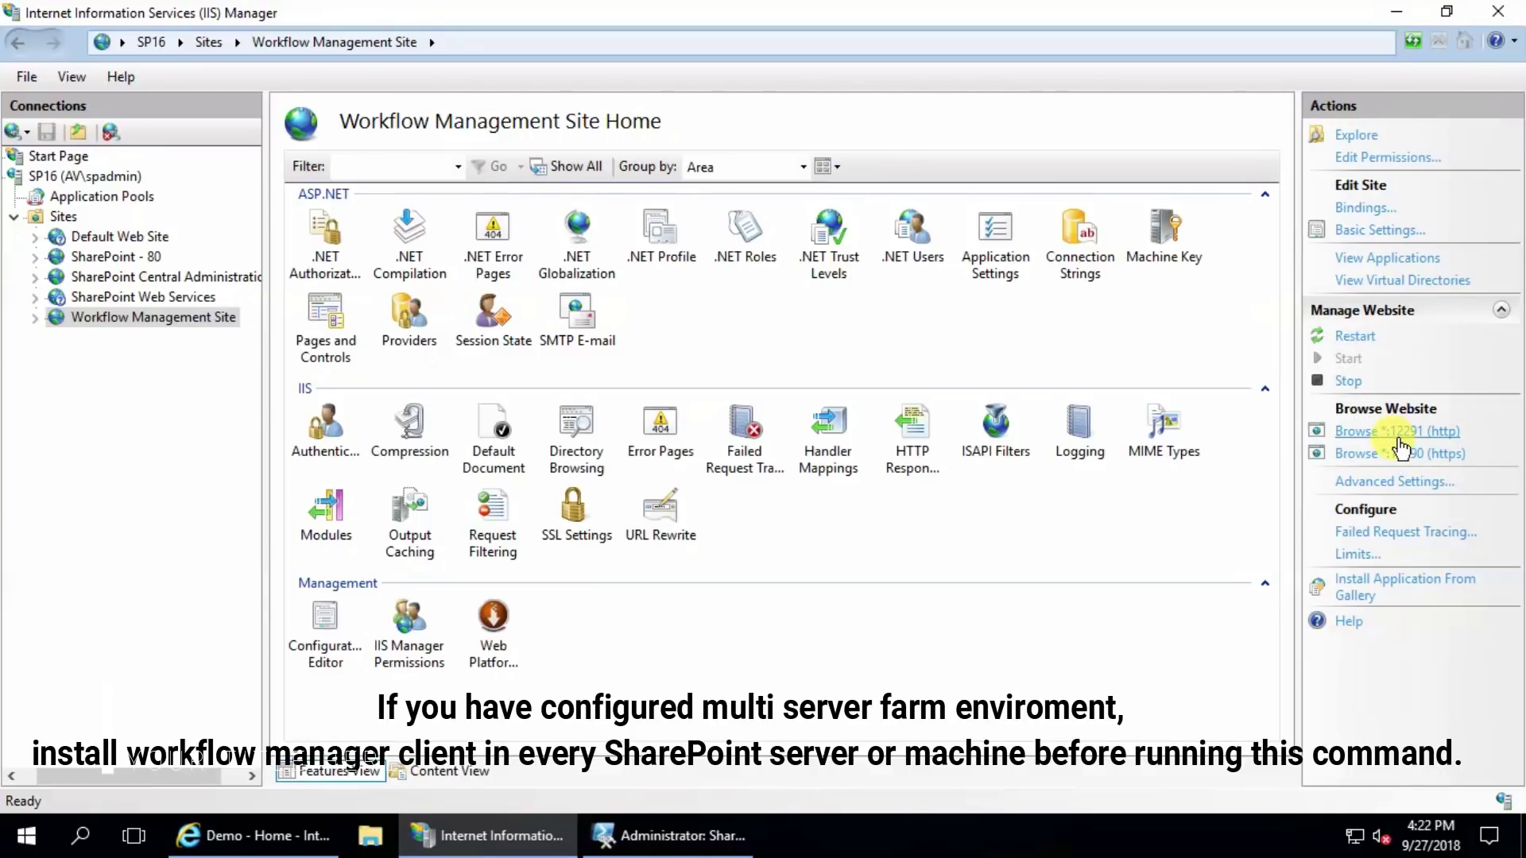
left_click(699, 847)
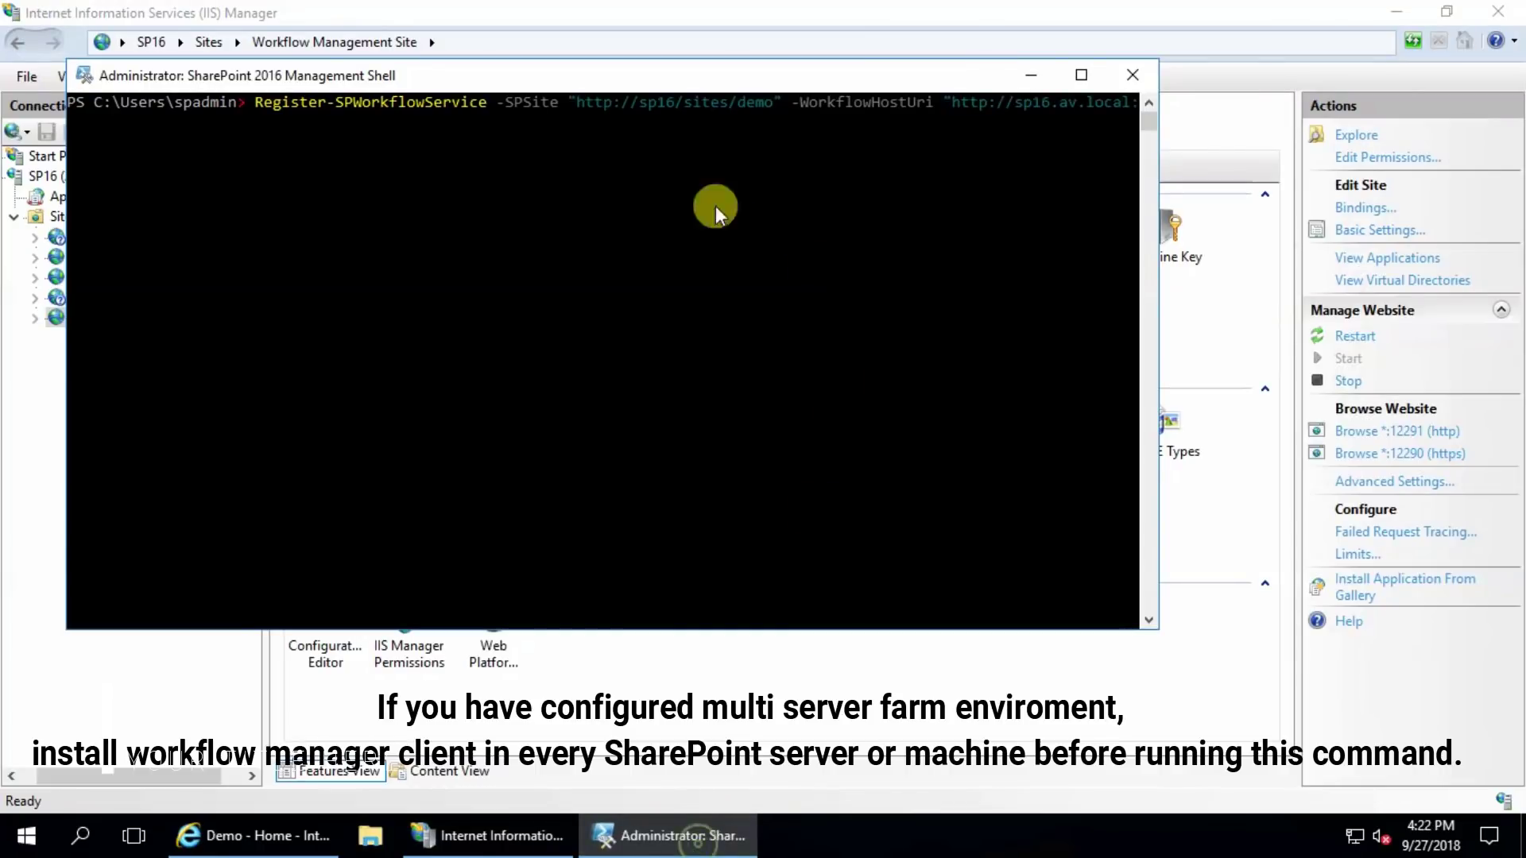
left_click(1018, 123)
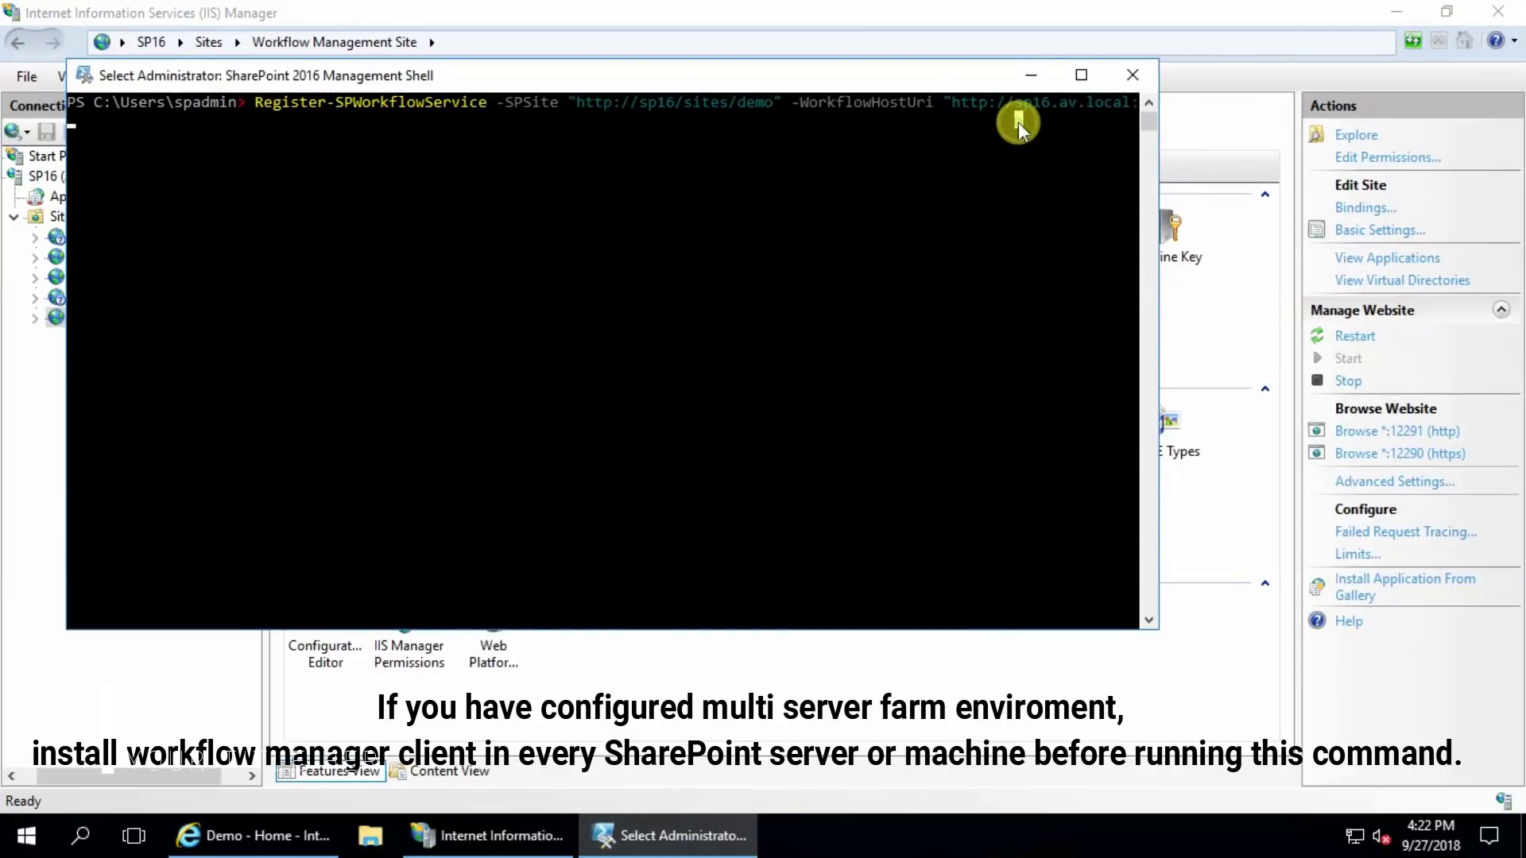
key("Escape")
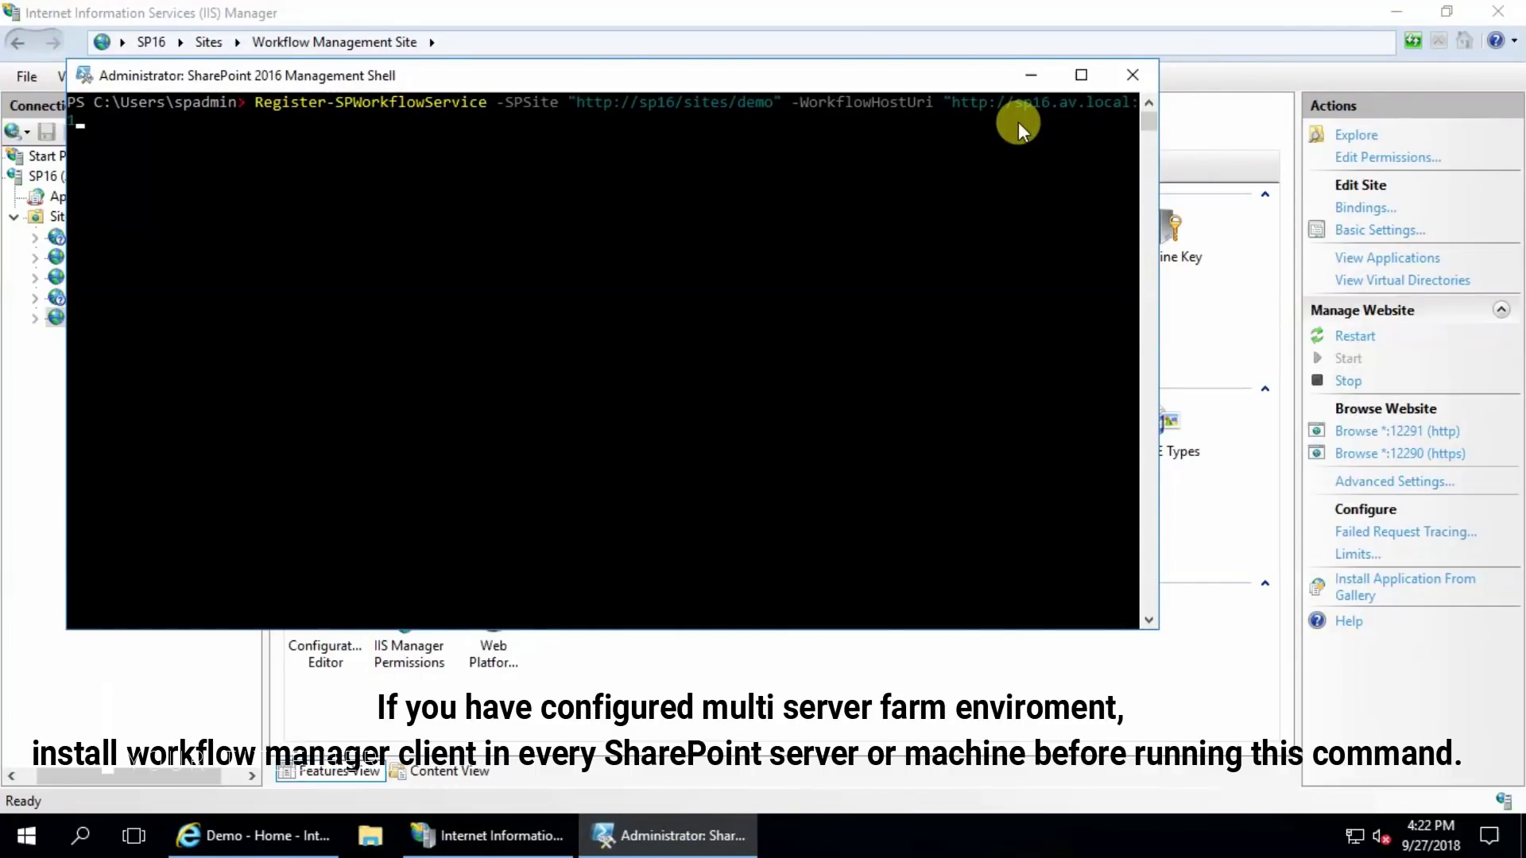
type("12291")
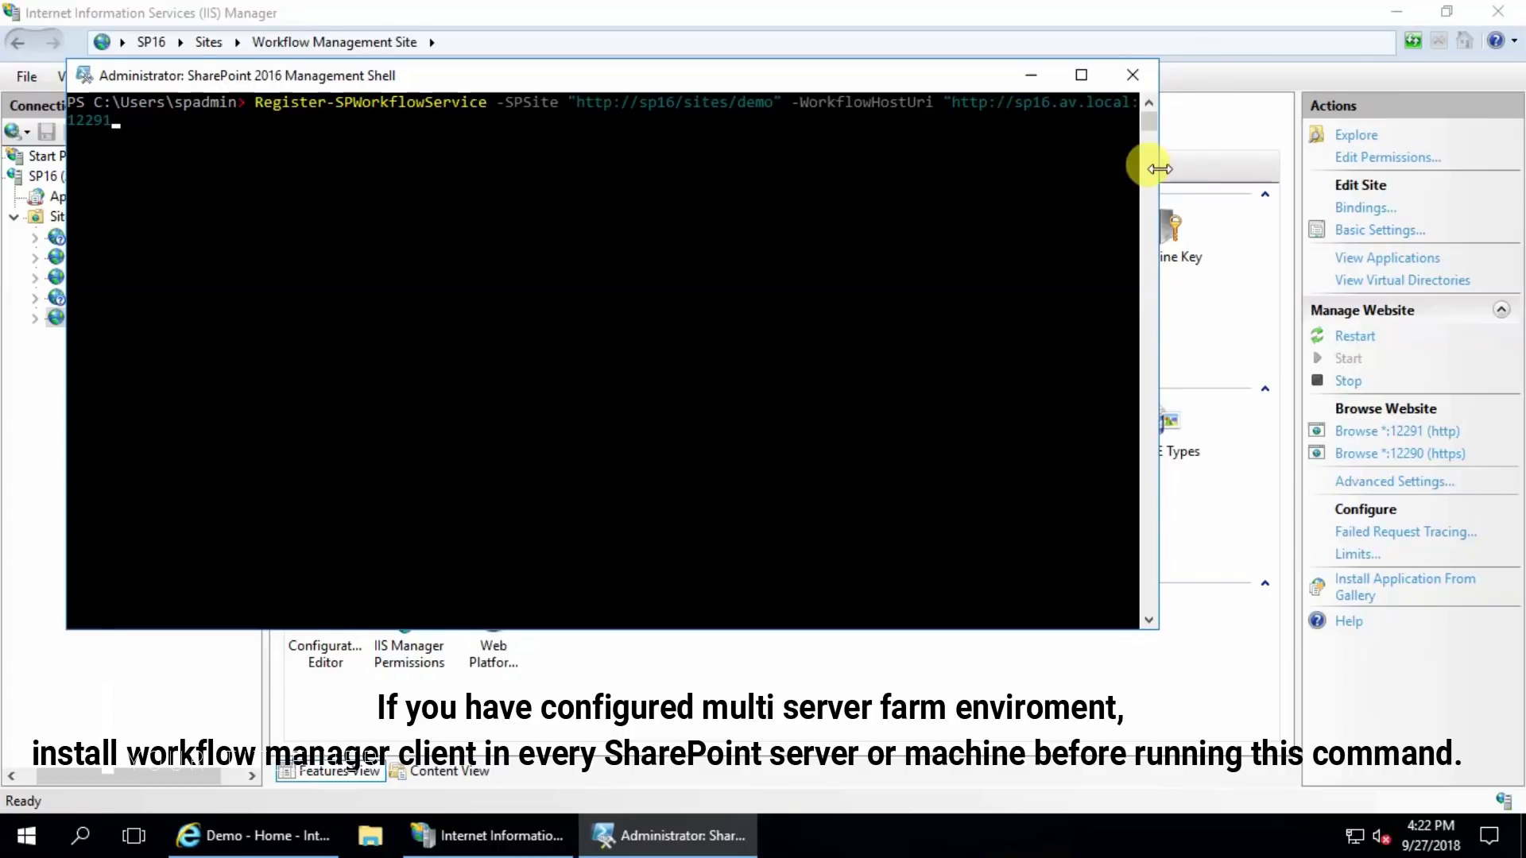
- Widen the shell, add -AllowOAuthHttp, and run the workflow registration command
left_click_drag(1166, 169, 1470, 168)
left_click(1193, 103)
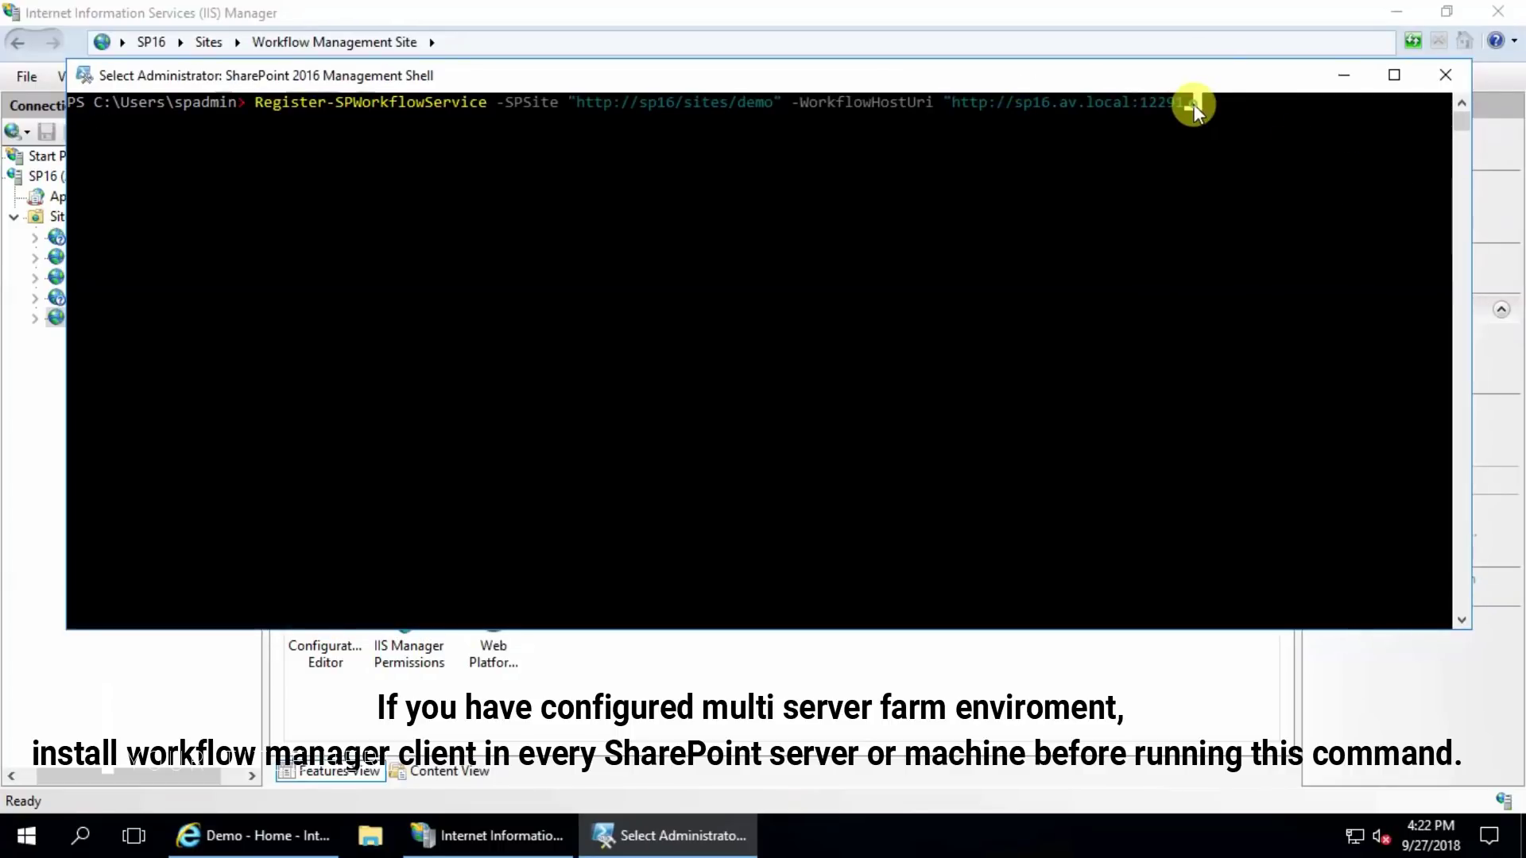
type("\"")
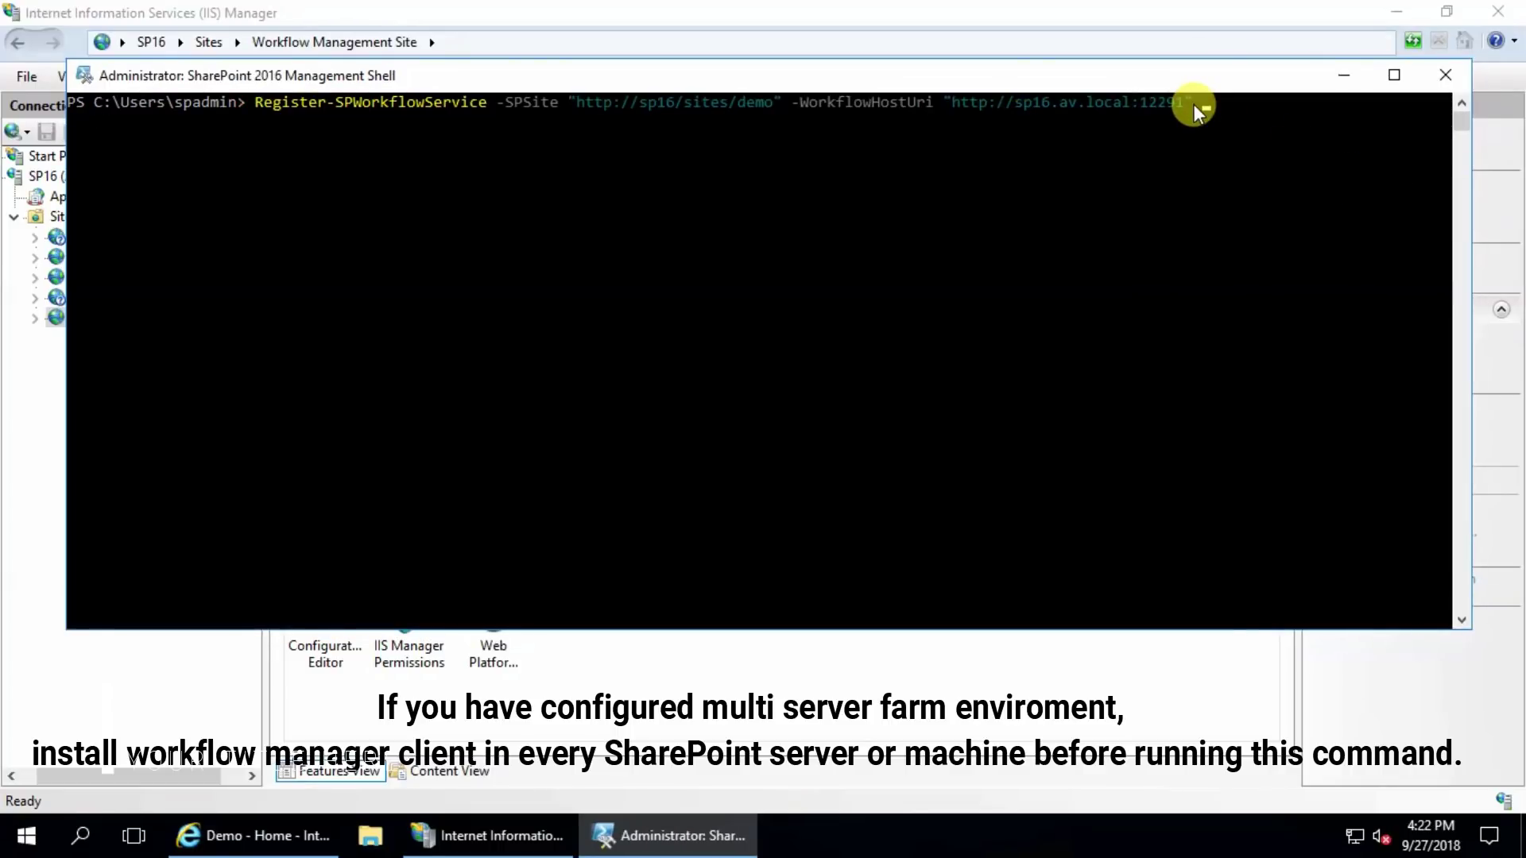
type(" -alow")
key("Tab")
key("Return")
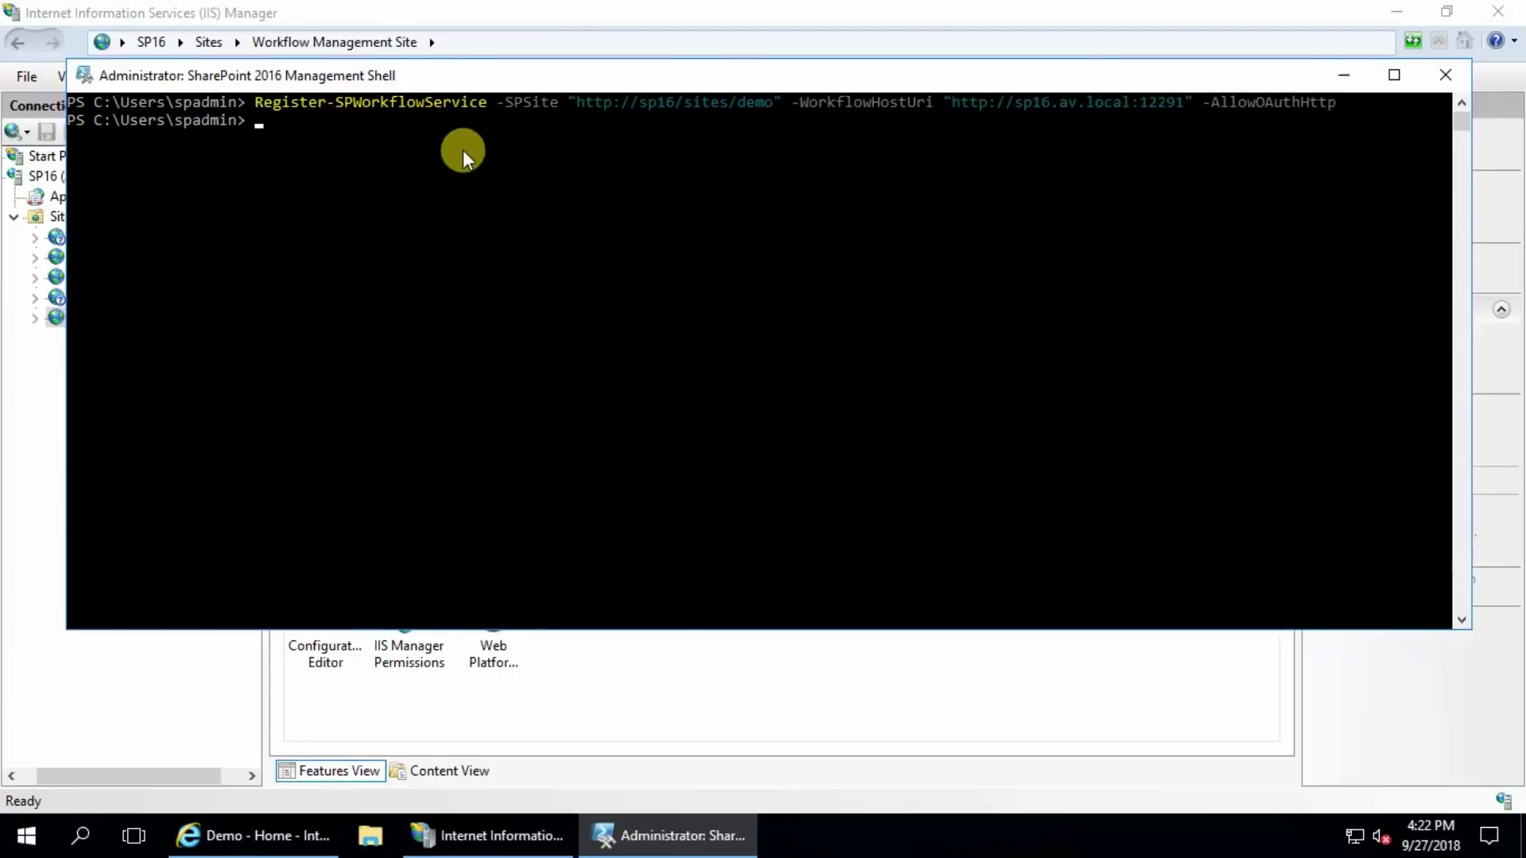
left_click_drag(502, 76, 513, 74)
left_click(402, 166)
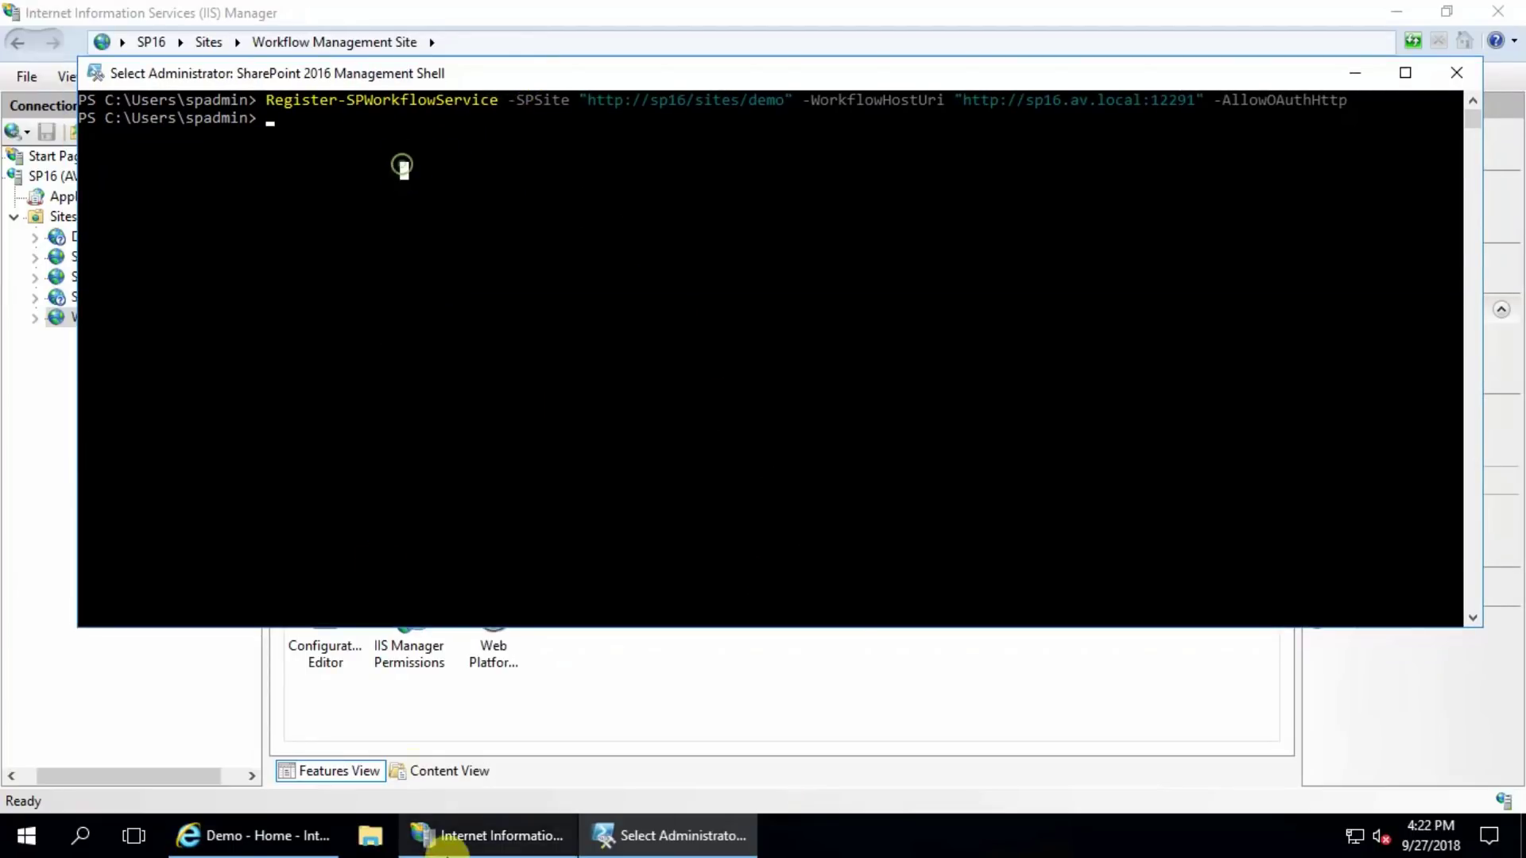
- Reload the Manage Service Applications page in the SharePoint browser window
left_click(243, 835)
left_click(797, 48)
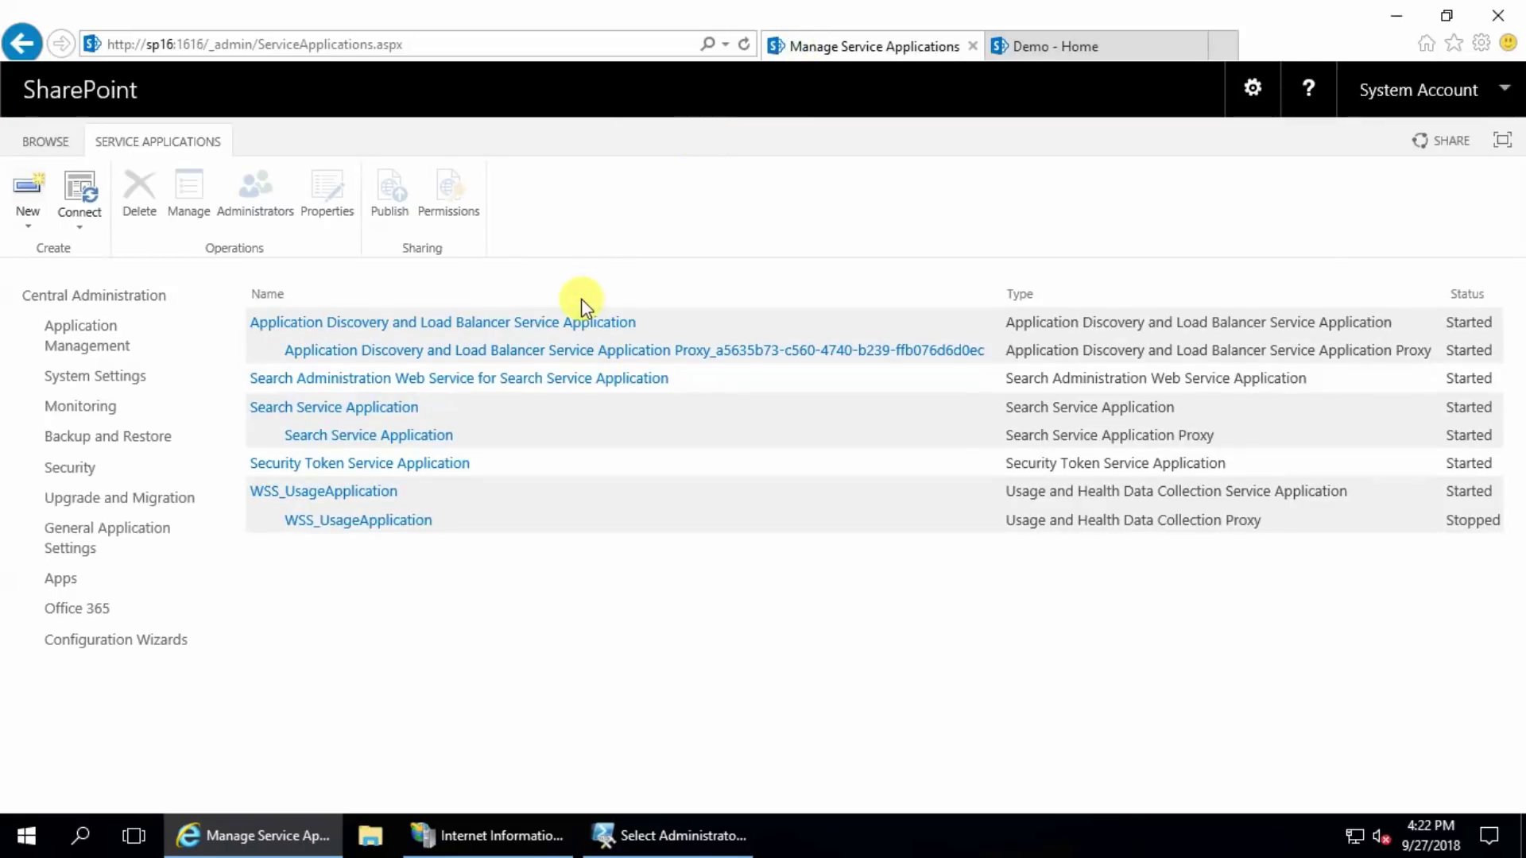
left_click(446, 44)
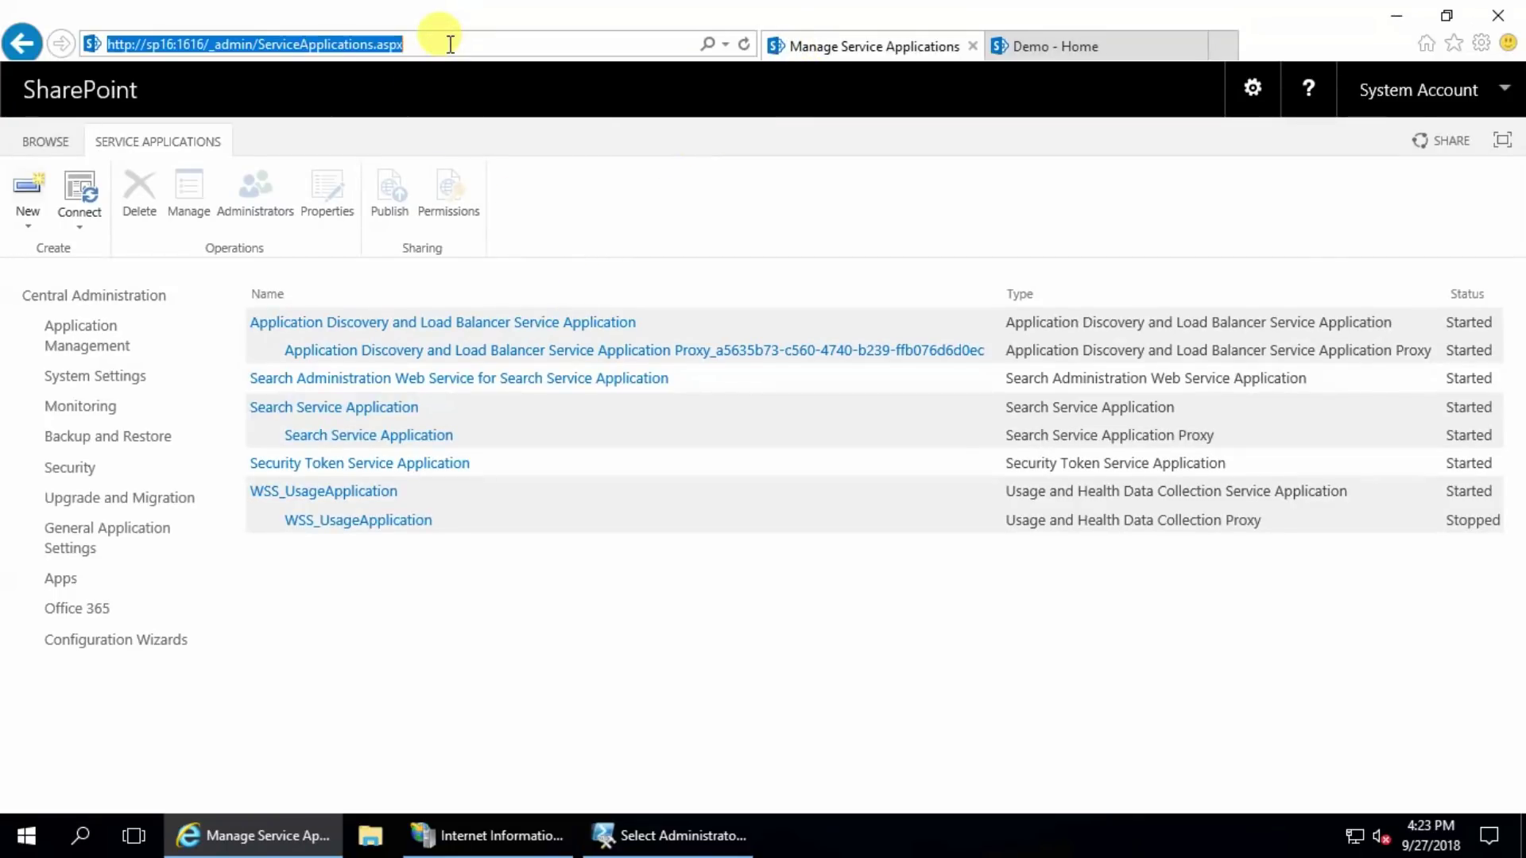
key("Return")
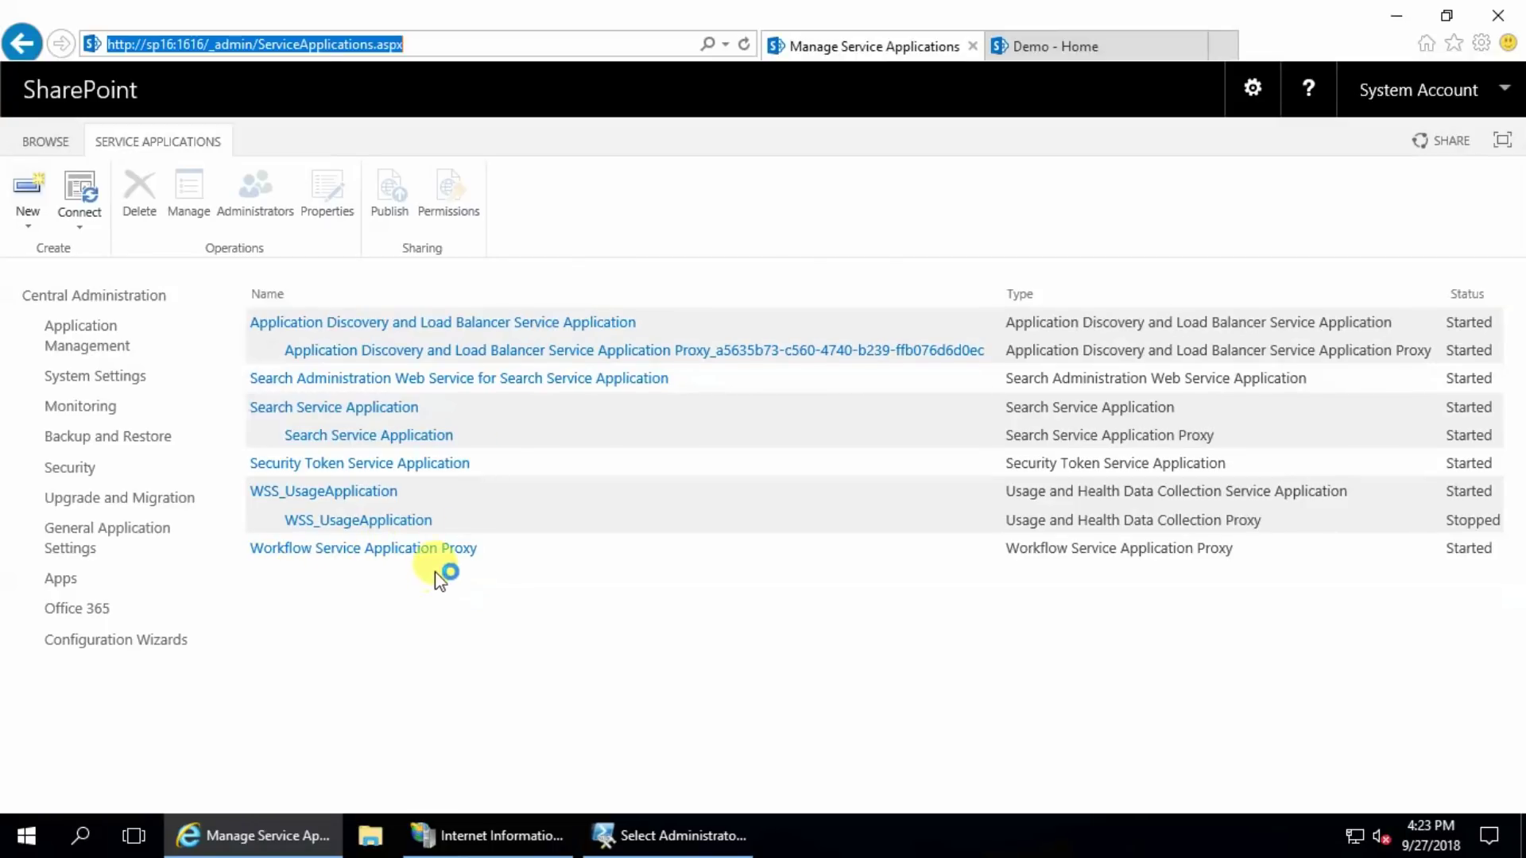
- Open the Workflow Service Application Proxy and highlight its 'Workflow is Connected' status
left_click(443, 550)
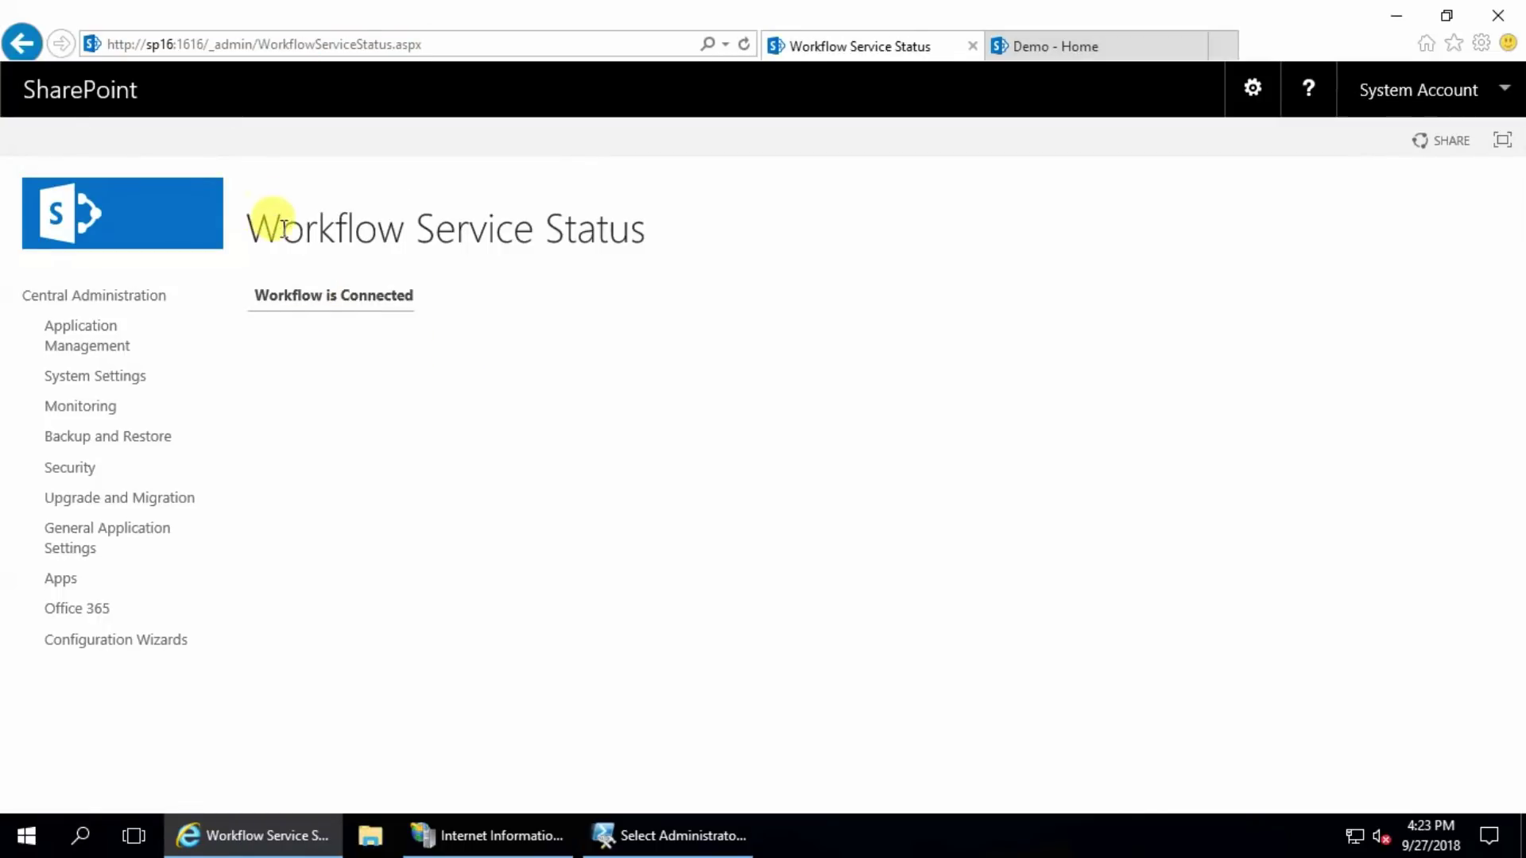
left_click_drag(253, 228, 677, 233)
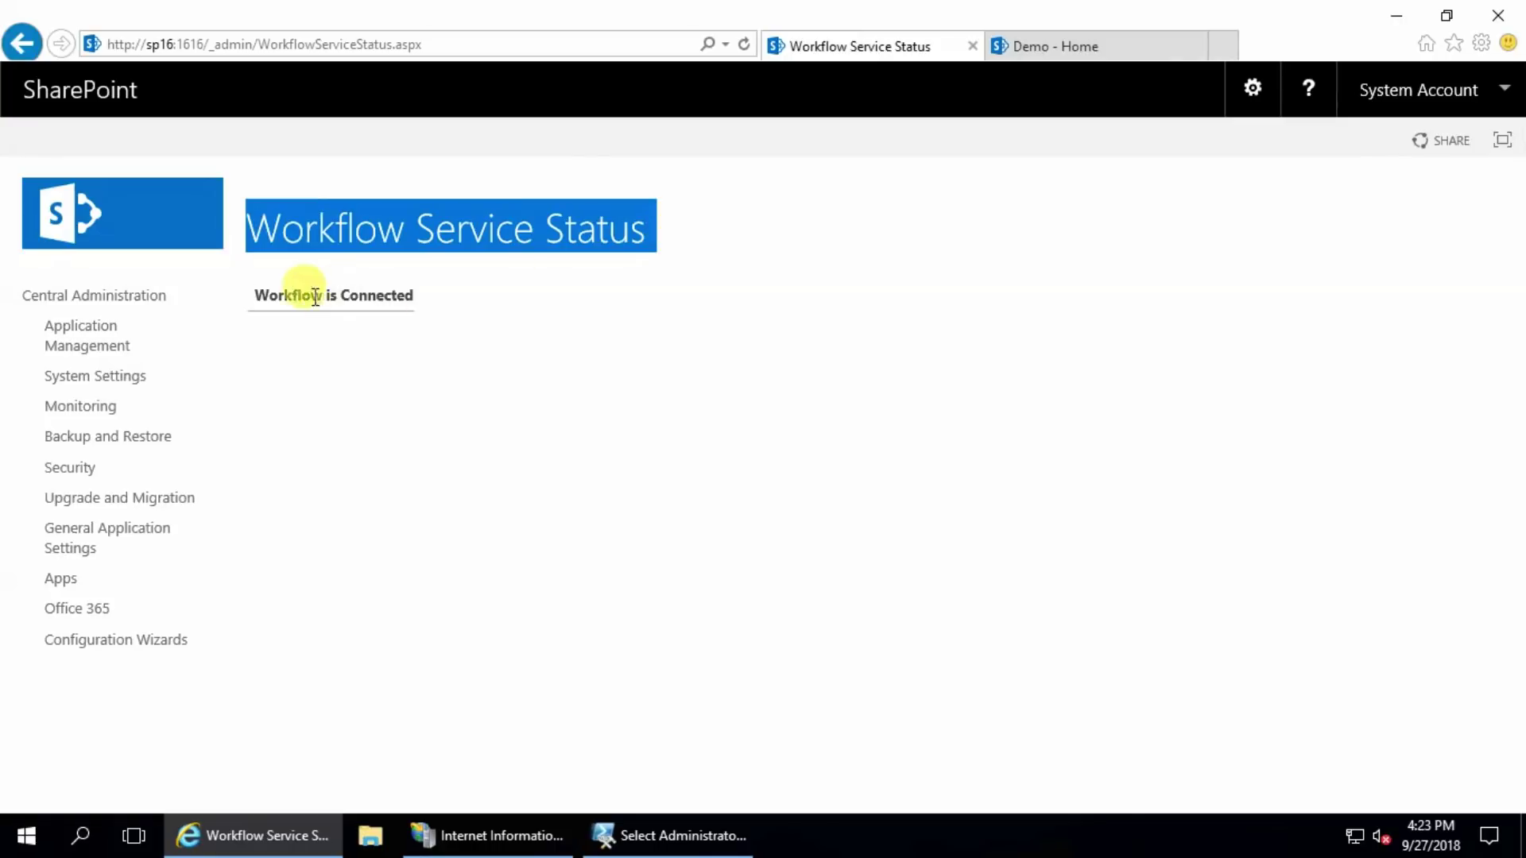
left_click_drag(253, 295, 739, 499)
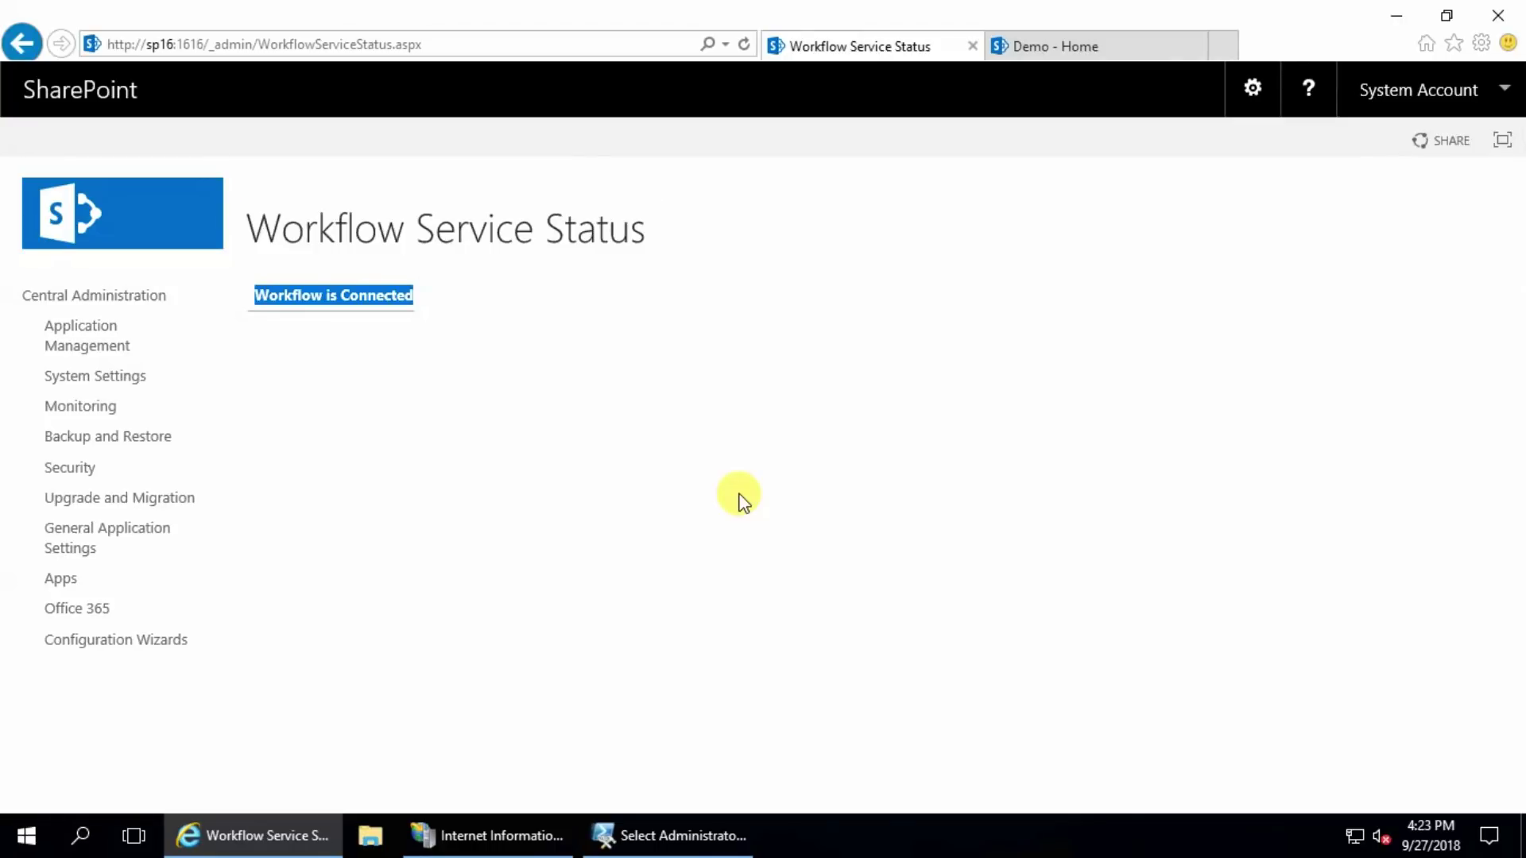